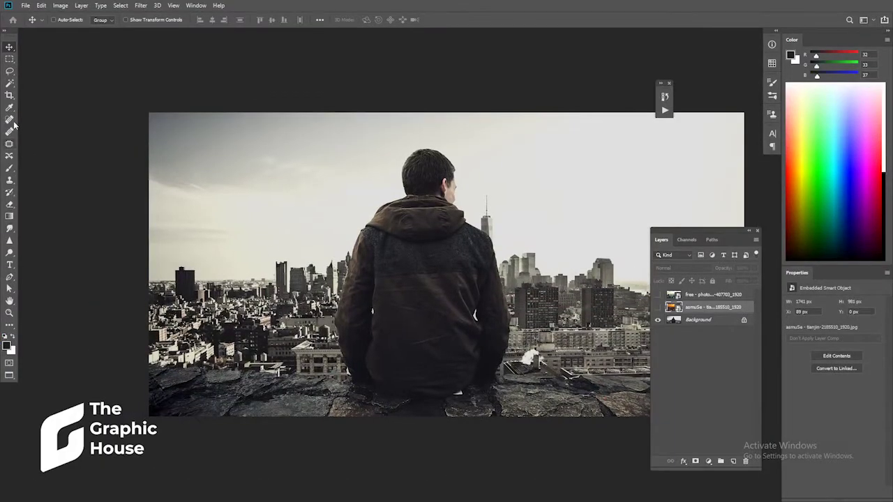
# Trace a Pen path with anchor points along the rooftop edge from left to right.
pyautogui.click(9, 276)
pyautogui.scroll(5, 174, 348)
pyautogui.click(134, 351)
pyautogui.click(151, 353)
pyautogui.click(169, 359)
pyautogui.click(198, 365)
pyautogui.click(210, 365)
pyautogui.click(223, 364)
pyautogui.click(238, 362)
pyautogui.click(264, 362)
pyautogui.click(290, 363)
pyautogui.click(317, 375)
pyautogui.click(400, 369)
pyautogui.click(407, 367)
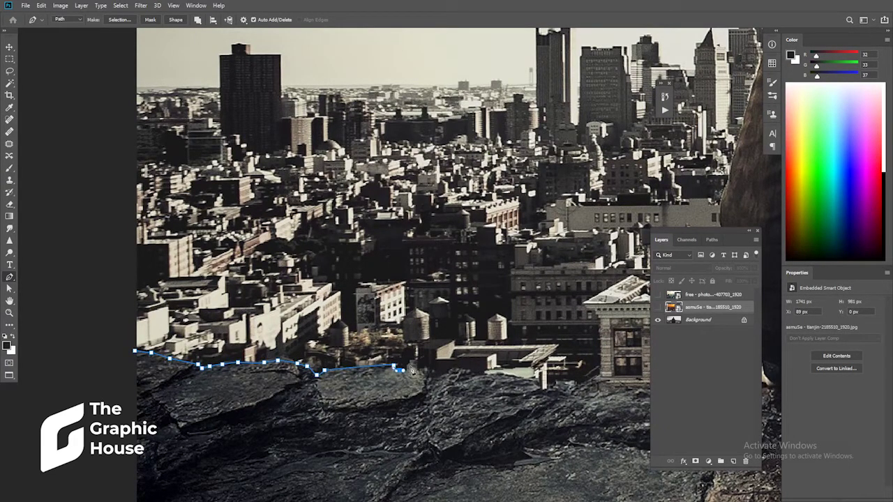
pyautogui.click(415, 363)
pyautogui.click(425, 370)
pyautogui.click(437, 373)
pyautogui.click(450, 371)
pyautogui.click(461, 371)
pyautogui.click(472, 371)
pyautogui.click(486, 374)
pyautogui.click(496, 374)
pyautogui.click(514, 376)
pyautogui.click(541, 385)
pyautogui.click(554, 386)
pyautogui.click(564, 383)
# Continue the path along the rock edge and up the man's leg.
pyautogui.moveTo(571, 386); pyautogui.dragTo(425, 409)
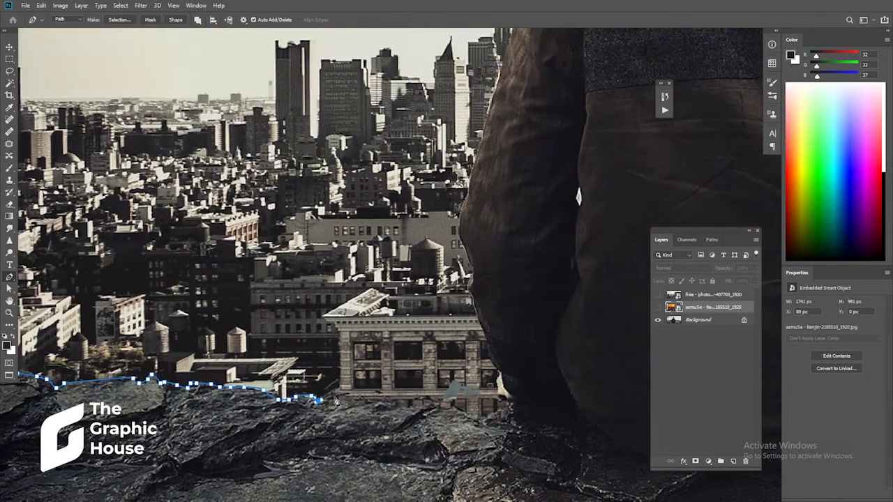
pyautogui.click(437, 405)
pyautogui.click(478, 420)
pyautogui.click(504, 410)
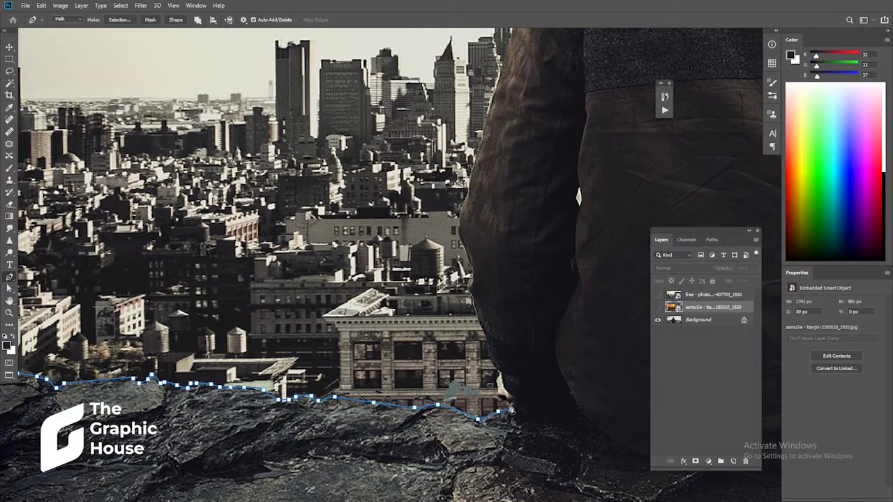
pyautogui.click(514, 403)
pyautogui.click(500, 374)
pyautogui.click(489, 342)
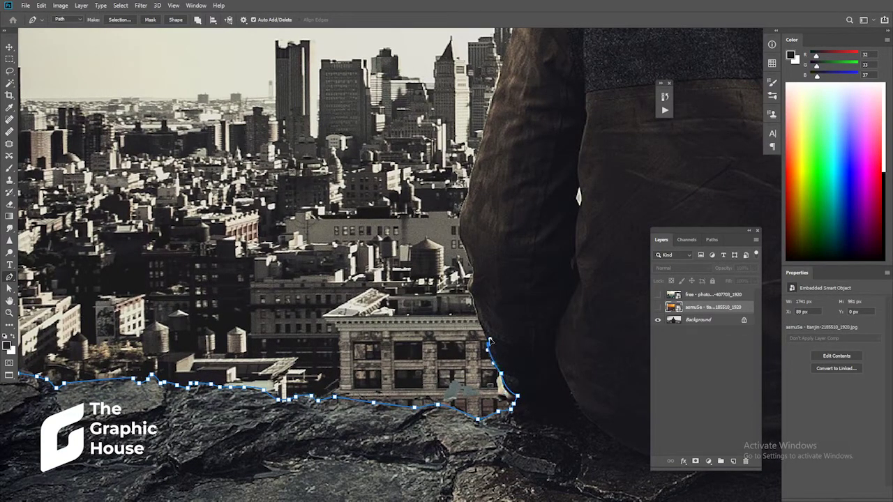
pyautogui.click(474, 298)
pyautogui.click(472, 273)
pyautogui.click(460, 240)
# Extend the path up the left side of the jacket, ending with a curved shoulder point.
pyautogui.moveTo(471, 200); pyautogui.dragTo(391, 353)
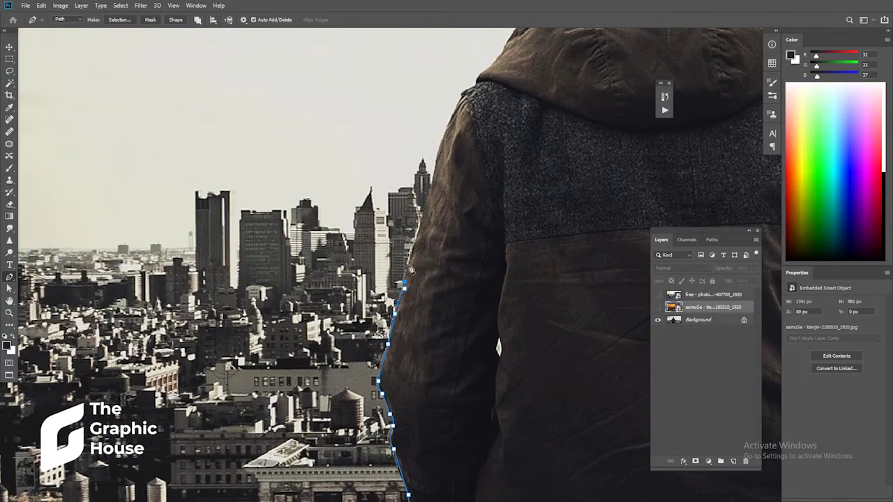
pyautogui.moveTo(412, 269); pyautogui.dragTo(352, 377)
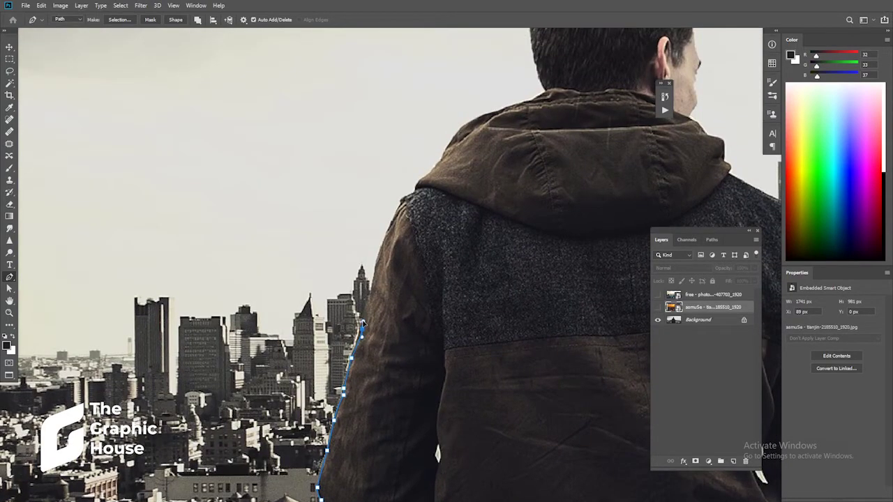
pyautogui.click(372, 284)
pyautogui.click(392, 221)
pyautogui.click(400, 202)
pyautogui.scroll(1, 433, 175)
pyautogui.moveTo(434, 167)
pyautogui.mouseDown()
pyautogui.moveTo(452, 149)
pyautogui.moveTo(416, 201)
pyautogui.mouseUp()
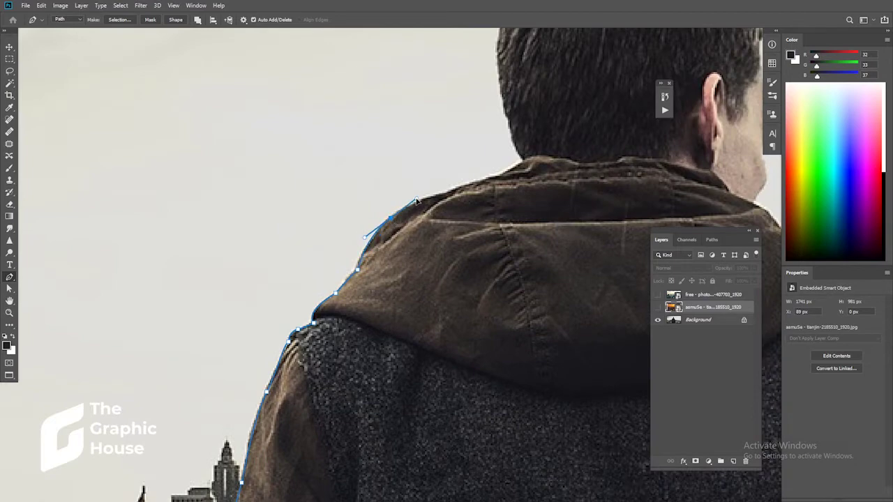
# Trace the path across the shoulder, over the top of the head and down its right side.
pyautogui.click(455, 189)
pyautogui.click(516, 166)
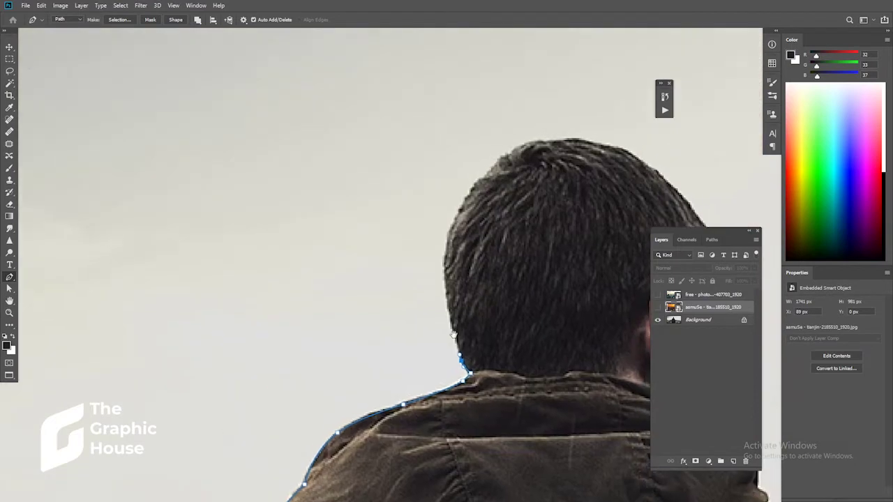
pyautogui.moveTo(514, 129); pyautogui.dragTo(445, 285)
pyautogui.click(444, 262)
pyautogui.click(461, 207)
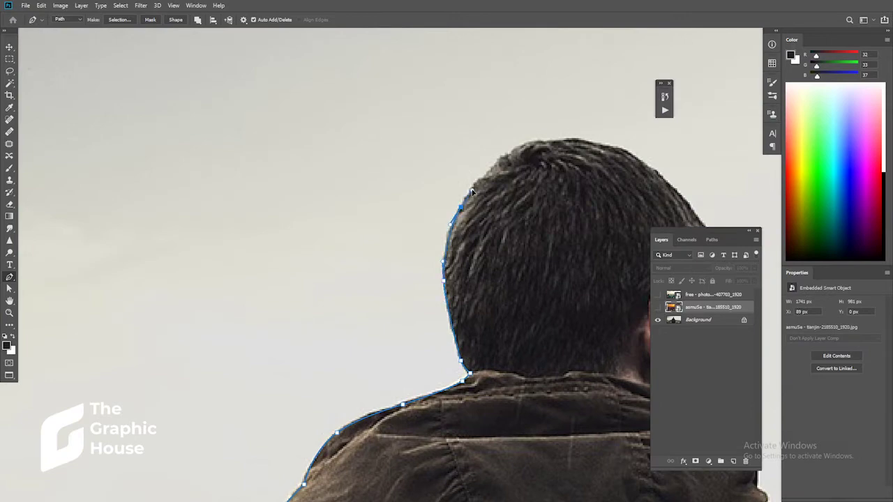
pyautogui.click(495, 164)
pyautogui.click(543, 145)
pyautogui.click(578, 145)
pyautogui.moveTo(606, 161); pyautogui.dragTo(461, 166)
pyautogui.click(485, 162)
pyautogui.click(527, 200)
pyautogui.click(555, 235)
pyautogui.click(567, 258)
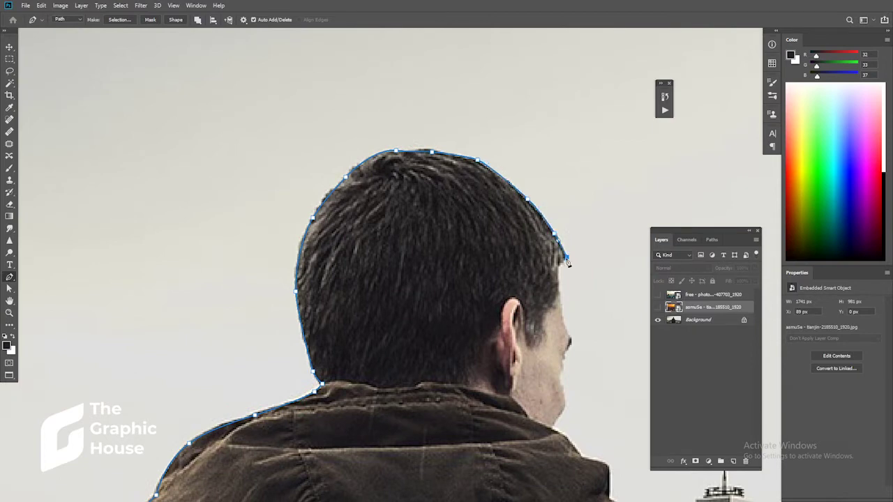
# Continue the path down the cheek, jaw, hood edge and the jacket's right edge.
pyautogui.click(571, 341)
pyautogui.moveTo(548, 342); pyautogui.dragTo(525, 239)
pyautogui.click(540, 256)
pyautogui.click(544, 298)
pyautogui.click(530, 322)
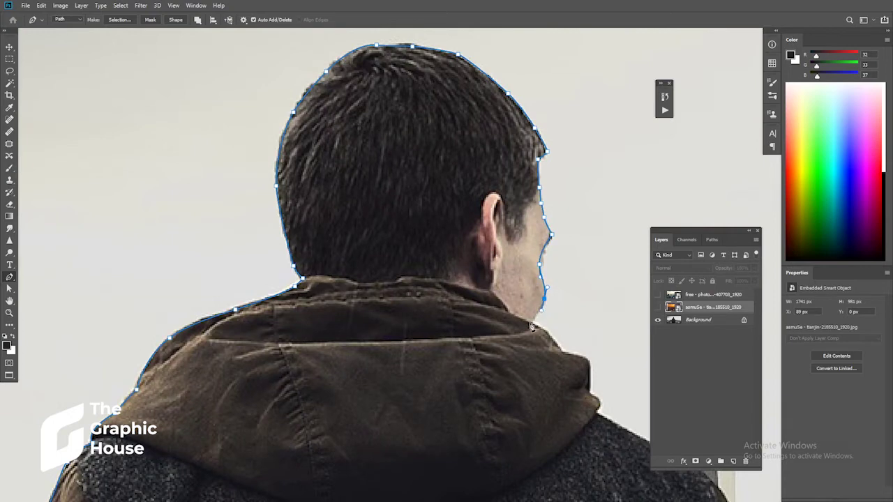
pyautogui.click(588, 363)
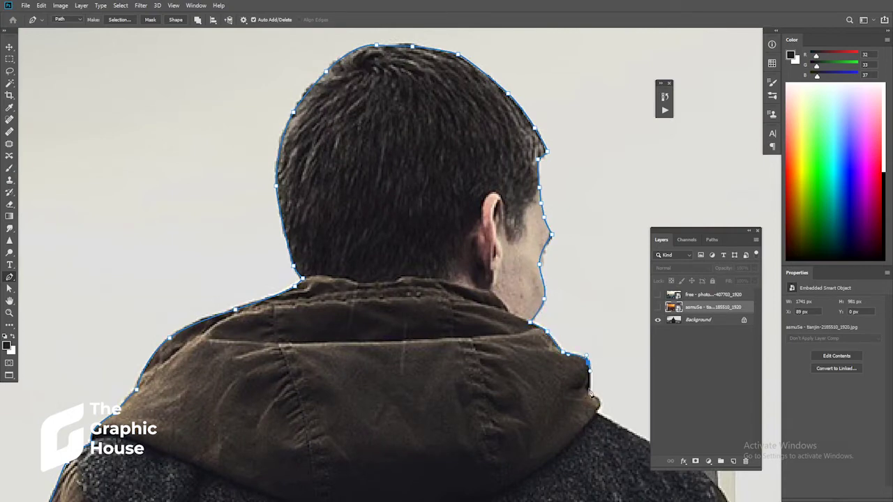
pyautogui.click(591, 393)
pyautogui.moveTo(597, 418)
pyautogui.mouseDown()
pyautogui.moveTo(414, 278)
pyautogui.moveTo(406, 289)
pyautogui.mouseUp()
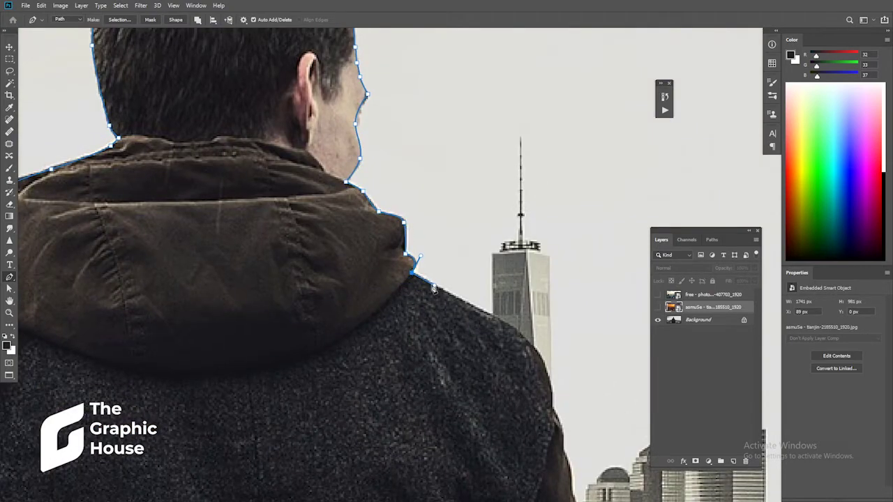
pyautogui.moveTo(520, 332); pyautogui.dragTo(533, 342)
pyautogui.moveTo(551, 408); pyautogui.dragTo(560, 464)
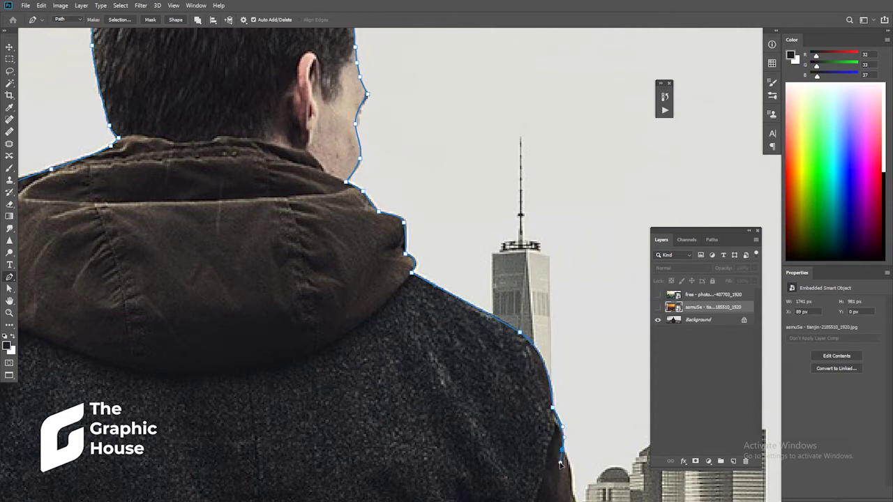
pyautogui.moveTo(586, 402); pyautogui.dragTo(540, 177)
pyautogui.click(526, 266)
pyautogui.click(557, 373)
pyautogui.click(560, 407)
# Trace down the lower jacket to where the figure meets the ledge.
pyautogui.moveTo(421, 495); pyautogui.dragTo(328, 342)
pyautogui.moveTo(491, 295); pyautogui.dragTo(493, 334)
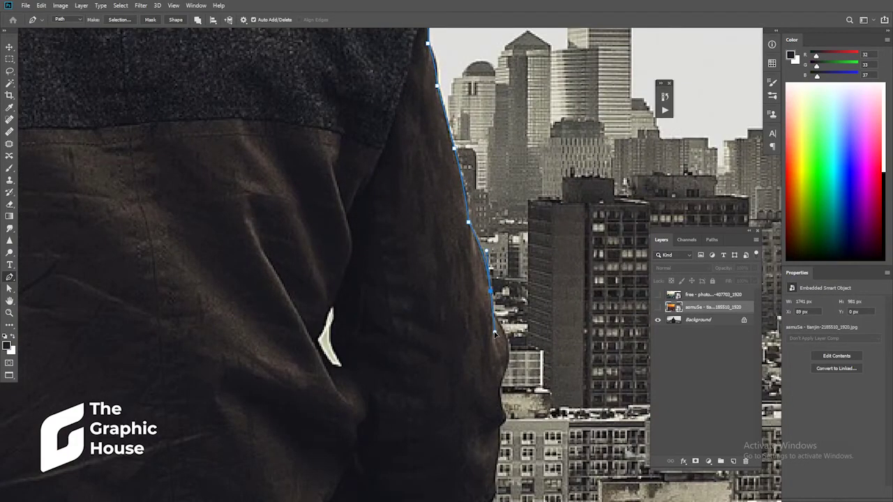
pyautogui.click(509, 367)
pyautogui.moveTo(500, 403)
pyautogui.mouseDown()
pyautogui.moveTo(479, 281)
pyautogui.moveTo(476, 336)
pyautogui.mouseUp()
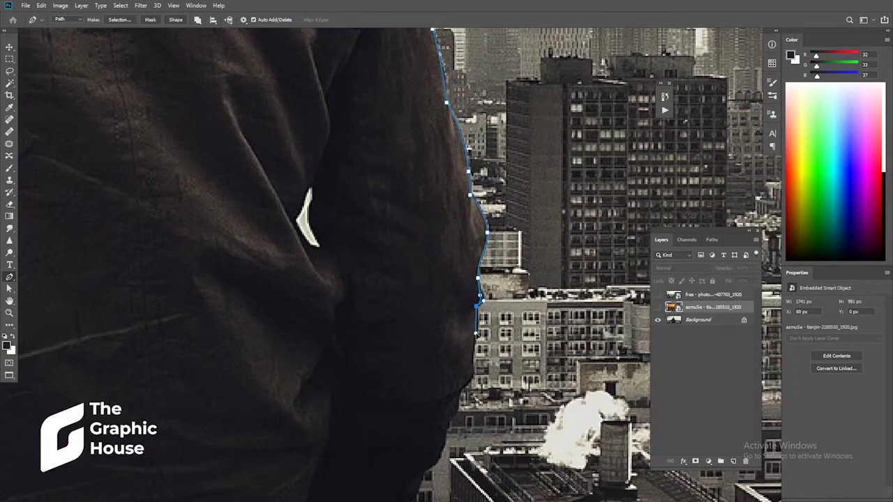
pyautogui.click(470, 354)
pyautogui.click(455, 396)
pyautogui.moveTo(457, 422); pyautogui.dragTo(463, 199)
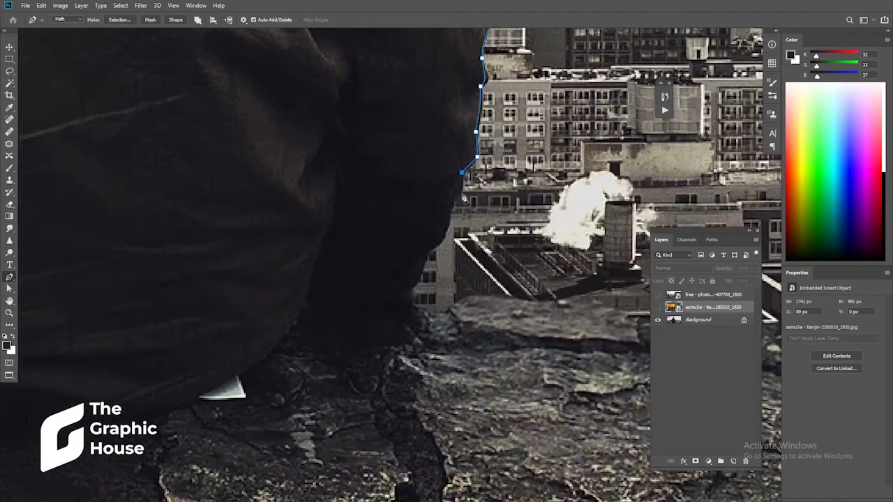
pyautogui.click(462, 188)
pyautogui.click(455, 201)
pyautogui.click(448, 216)
pyautogui.click(431, 250)
pyautogui.click(423, 267)
pyautogui.click(415, 287)
pyautogui.click(415, 305)
pyautogui.click(424, 310)
pyautogui.click(447, 309)
pyautogui.click(470, 296)
# Trace the path rightward along the rooftop edge beside the figure.
pyautogui.moveTo(538, 305); pyautogui.dragTo(240, 259)
pyautogui.click(245, 256)
pyautogui.click(306, 259)
pyautogui.click(335, 273)
pyautogui.click(374, 279)
pyautogui.click(415, 274)
pyautogui.click(435, 263)
pyautogui.click(467, 286)
pyautogui.click(488, 278)
pyautogui.click(499, 277)
pyautogui.click(529, 264)
pyautogui.click(546, 257)
pyautogui.moveTo(565, 257); pyautogui.dragTo(278, 249)
pyautogui.scroll(-1, 396, 230)
pyautogui.click(357, 244)
pyautogui.click(395, 247)
pyautogui.click(418, 246)
pyautogui.click(447, 245)
pyautogui.click(465, 247)
pyautogui.click(538, 251)
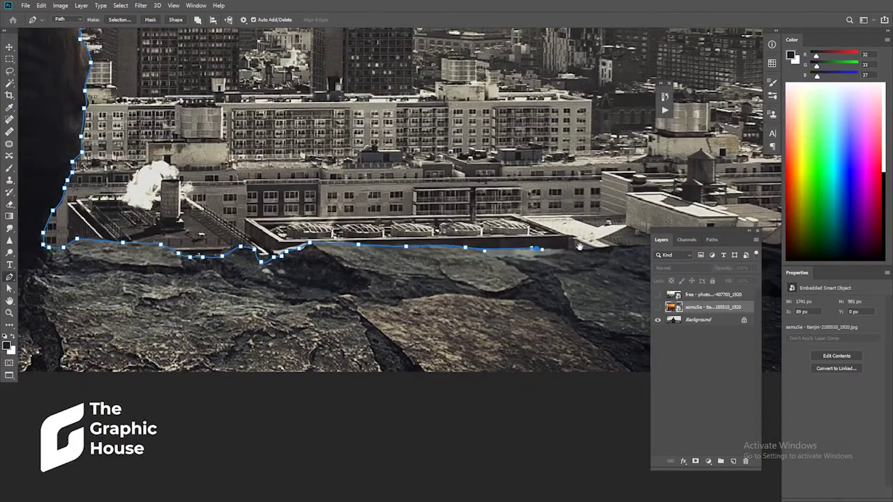
# Carry the path to the image's right edge, close it below the image, and convert it to a selection.
pyautogui.scroll(1, 539, 253)
pyautogui.click(408, 258)
pyautogui.click(442, 248)
pyautogui.click(476, 252)
pyautogui.click(514, 244)
pyautogui.click(529, 238)
pyautogui.click(564, 369)
pyautogui.scroll(-2, 542, 438)
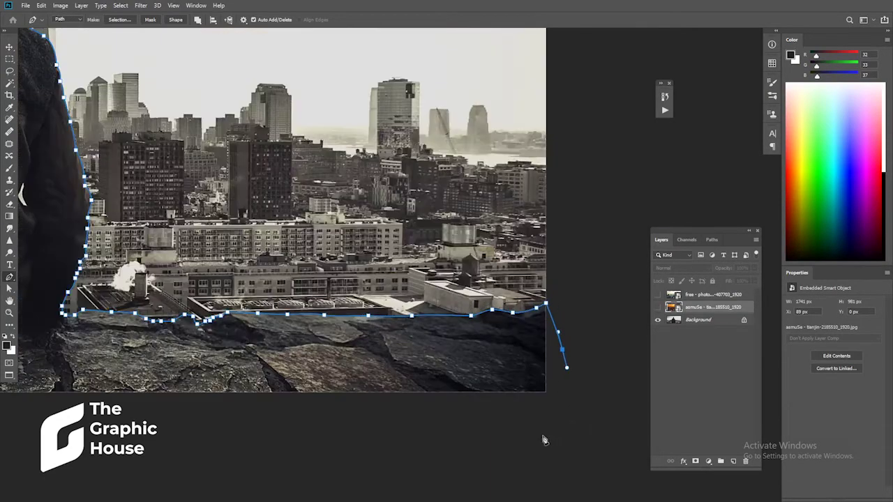
pyautogui.scroll(2, 139, 335)
pyautogui.click(289, 325)
pyautogui.click(339, 236)
pyautogui.click(388, 202)
pyautogui.hotkey('ctrl', 'Return')
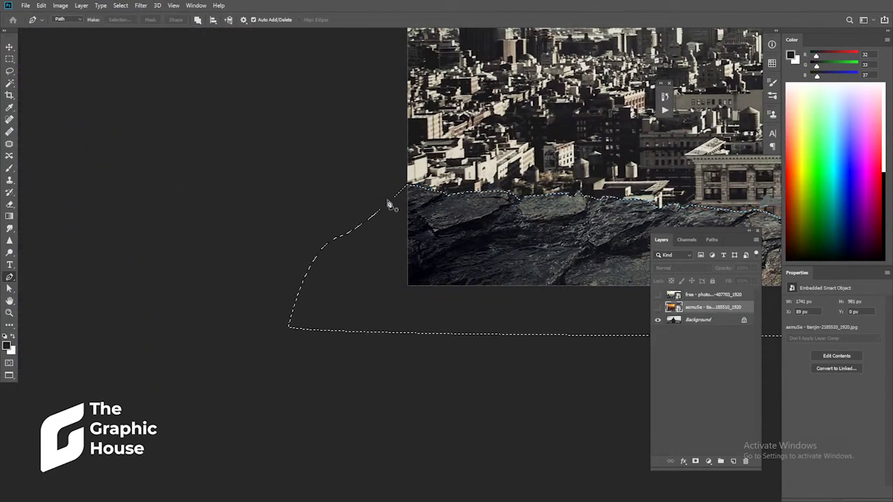
# Copy the selected man and ledge onto a new layer and hide the original background.
pyautogui.click(661, 321)
pyautogui.hotkey('ctrl', 'j')
pyautogui.press('v')
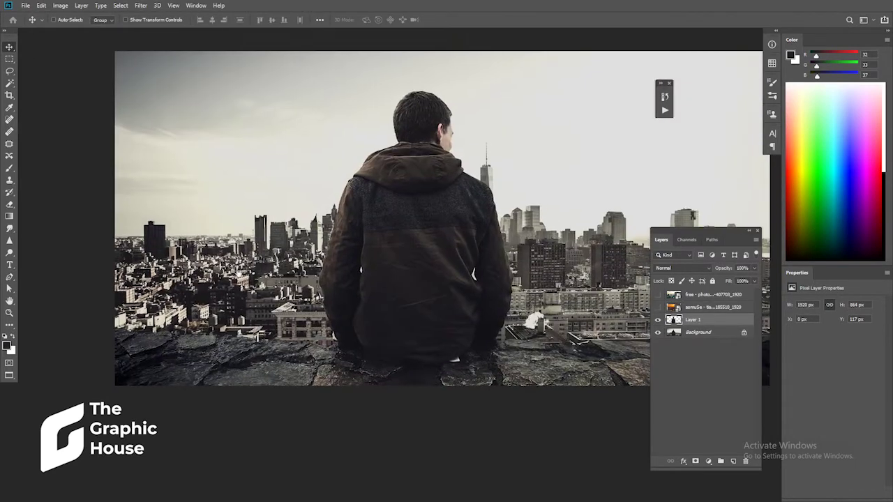
pyautogui.click(657, 332)
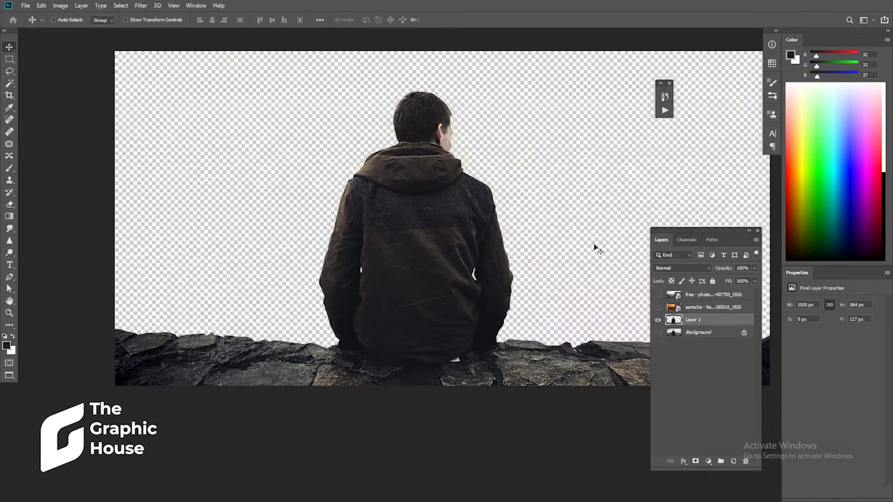
# Show the Manhattan city layer, place it beneath the cut-out, and move it down to Y 389 px.
pyautogui.click(657, 296)
pyautogui.click(704, 300)
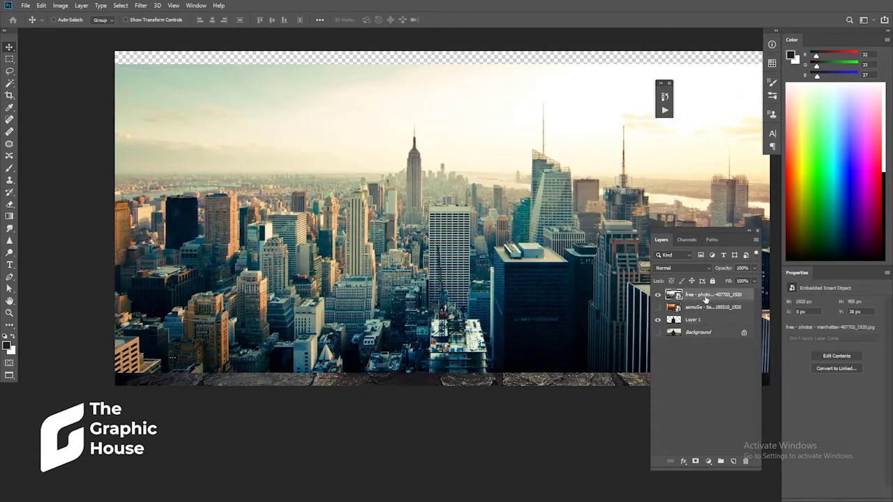
pyautogui.rightClick(706, 334)
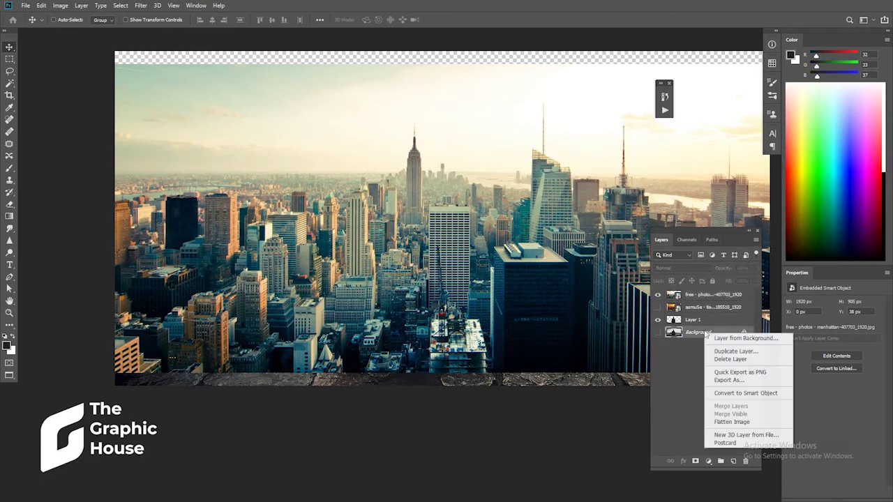
pyautogui.click(674, 334)
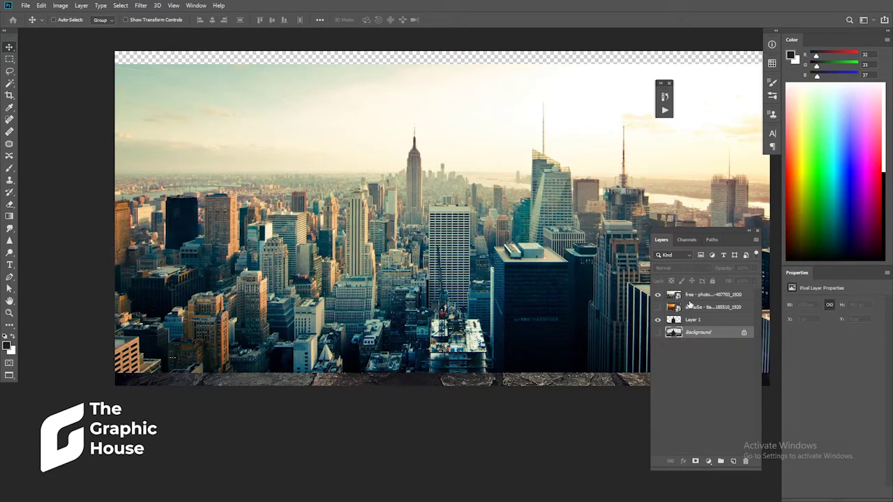
pyautogui.moveTo(697, 296); pyautogui.dragTo(697, 325)
pyautogui.scroll(-2, 535, 290)
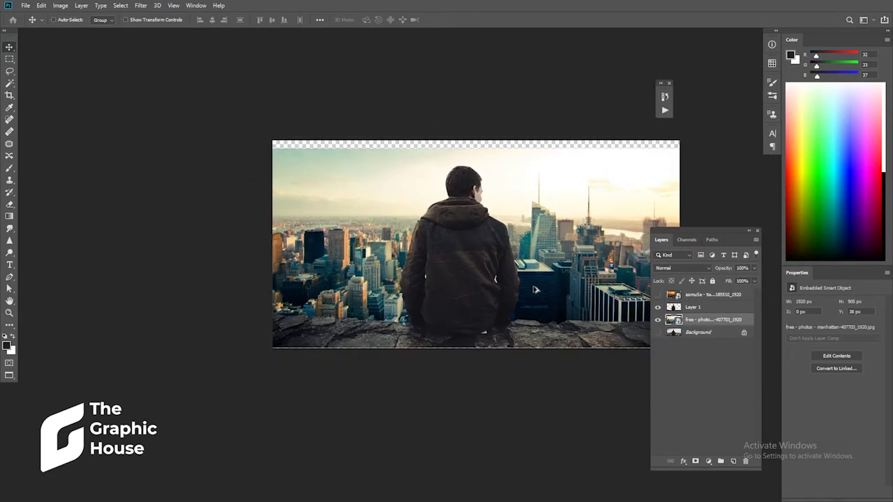
pyautogui.moveTo(574, 255); pyautogui.dragTo(566, 282)
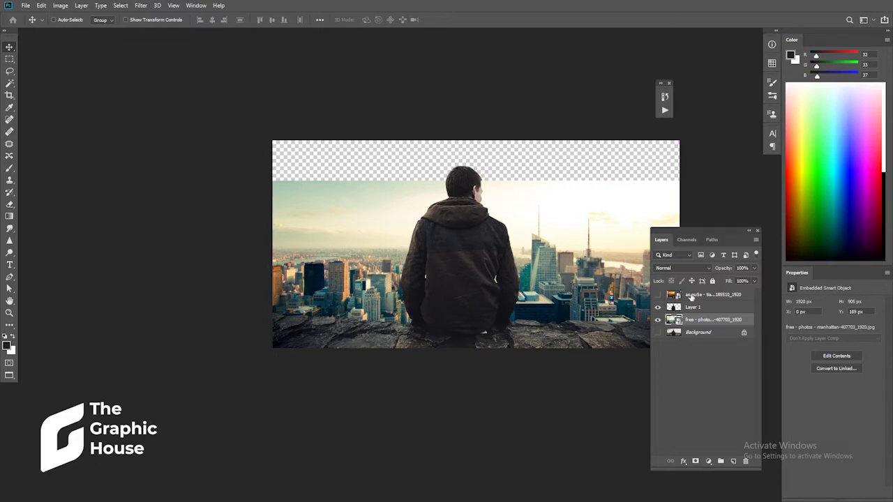
# Show the sunset city photo, flip it upside down and move it upward.
pyautogui.click(656, 295)
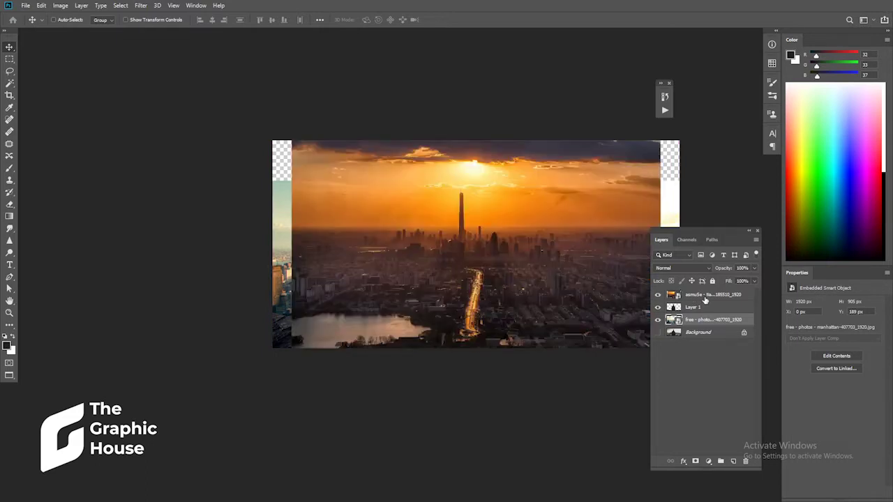
pyautogui.click(704, 296)
pyautogui.hotkey('ctrl', 't')
pyautogui.rightClick(510, 215)
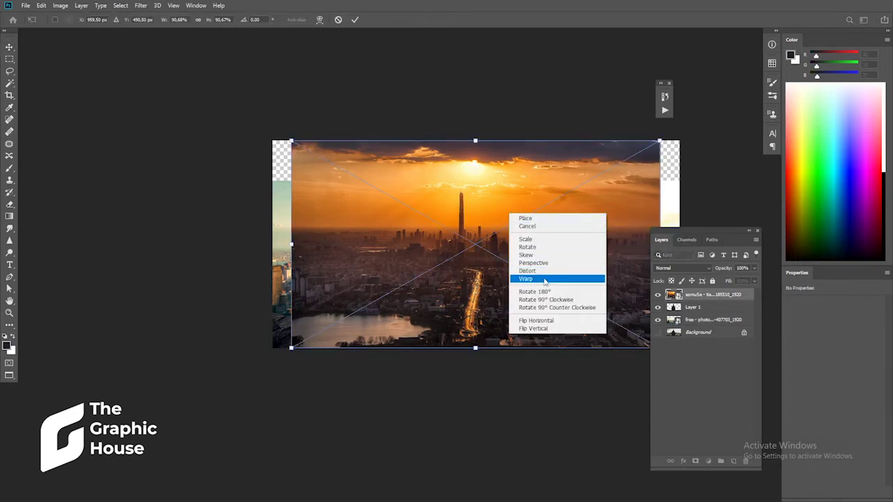
pyautogui.click(548, 329)
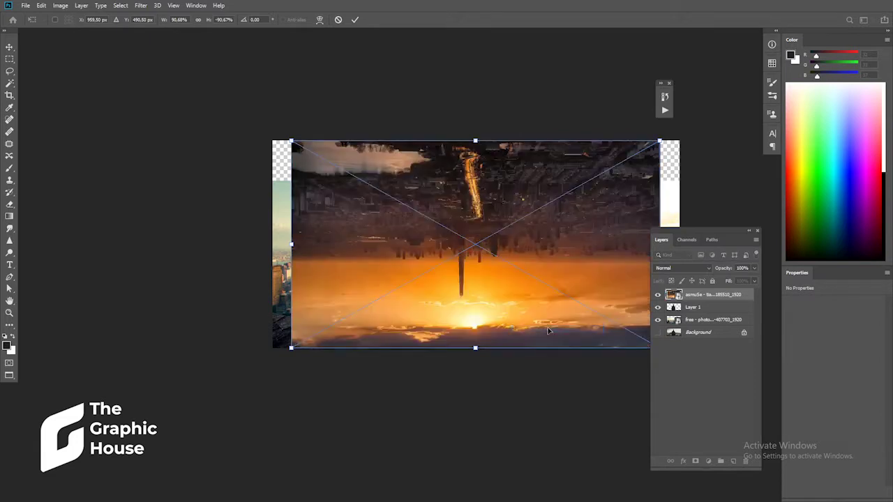
pyautogui.moveTo(533, 261); pyautogui.dragTo(523, 152)
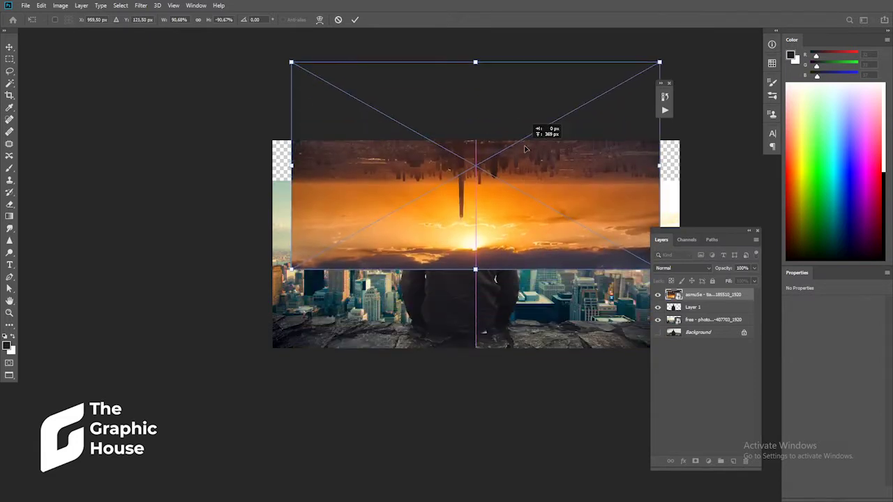
pyautogui.press('Return')
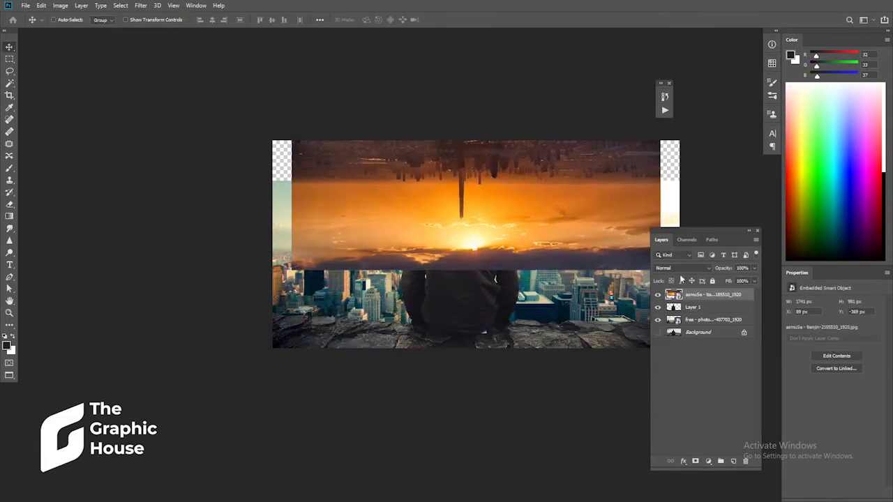
# Place the inverted sky below the man's layer and widen it to span the image.
pyautogui.moveTo(704, 293); pyautogui.dragTo(706, 316)
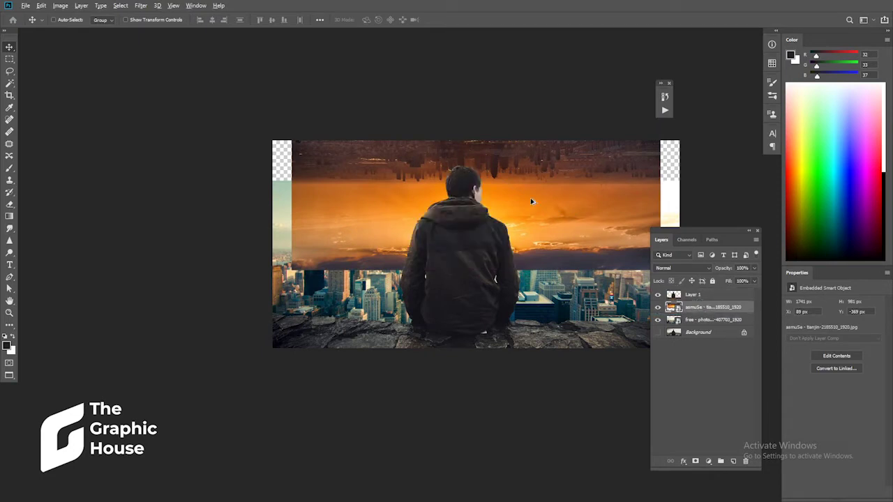
pyautogui.scroll(-1, 573, 204)
pyautogui.hotkey('ctrl', 't')
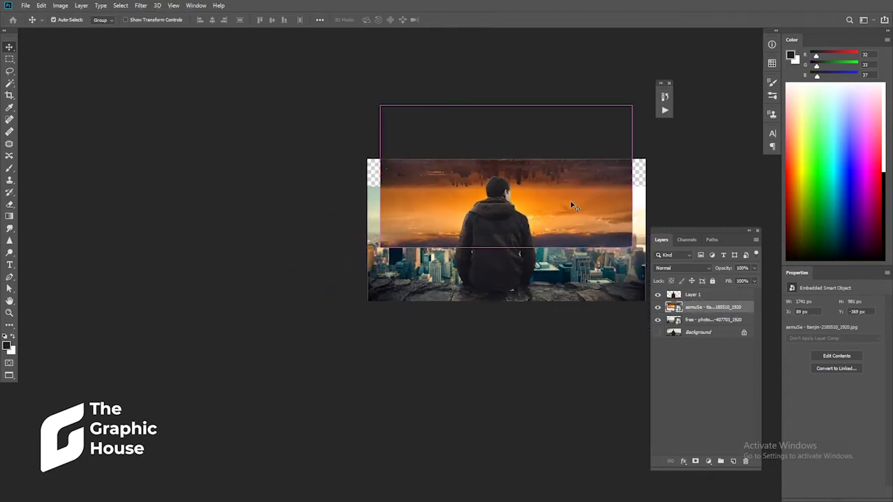
pyautogui.moveTo(634, 103); pyautogui.dragTo(652, 101)
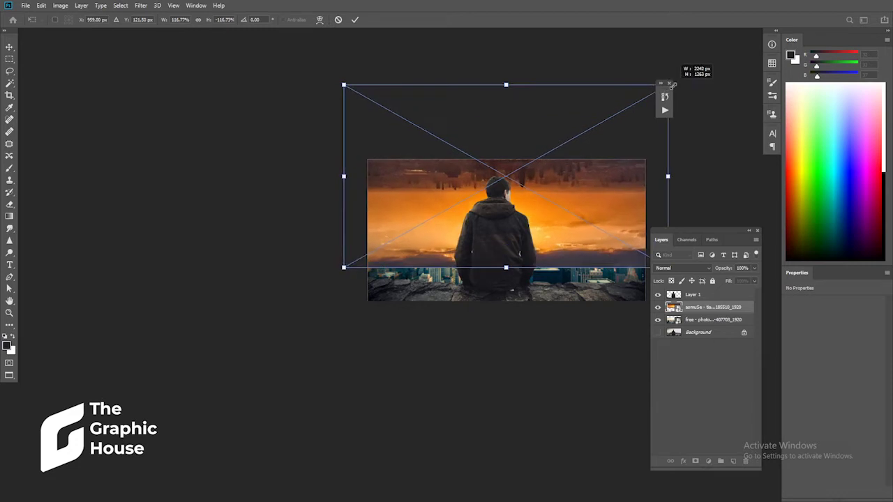
pyautogui.moveTo(653, 102); pyautogui.dragTo(650, 99)
pyautogui.moveTo(591, 199); pyautogui.dragTo(590, 214)
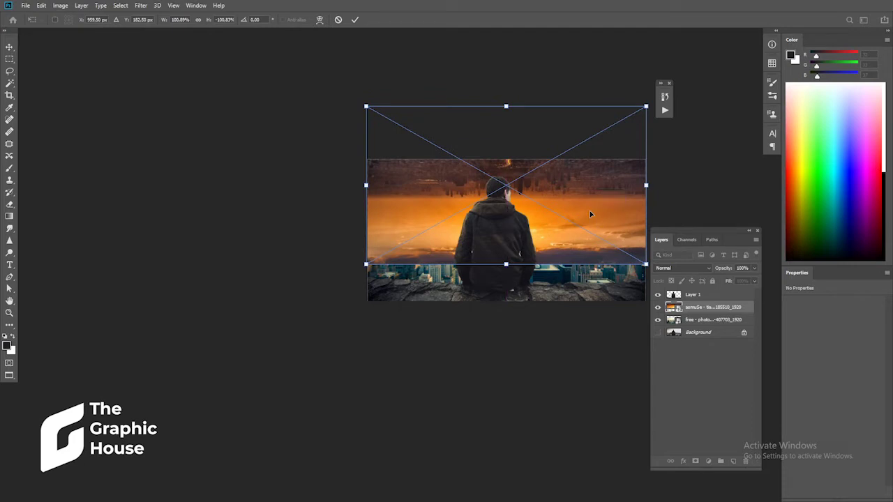
pyautogui.rightClick(590, 214)
pyautogui.click(614, 316)
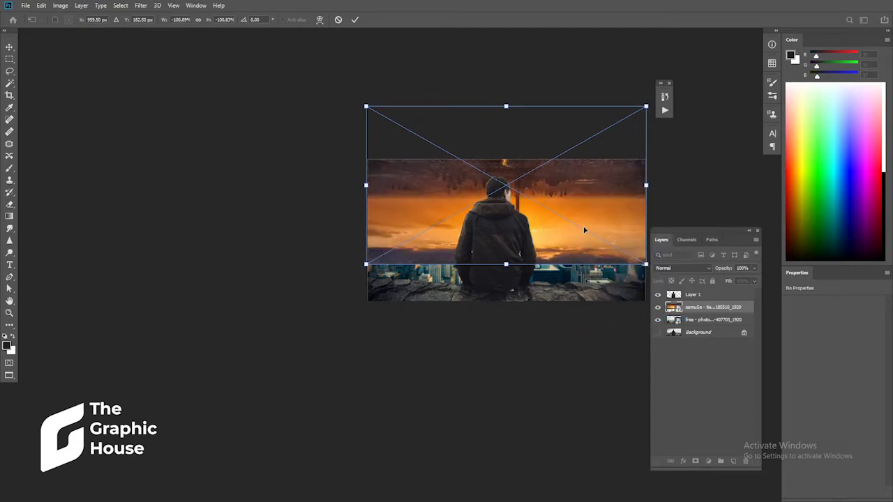
pyautogui.hotkey('ctrl', 'z')
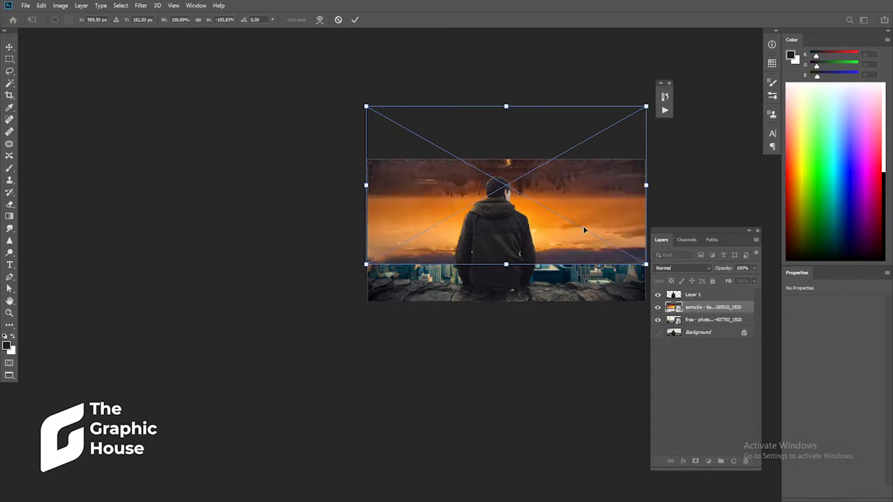
pyautogui.press('Return')
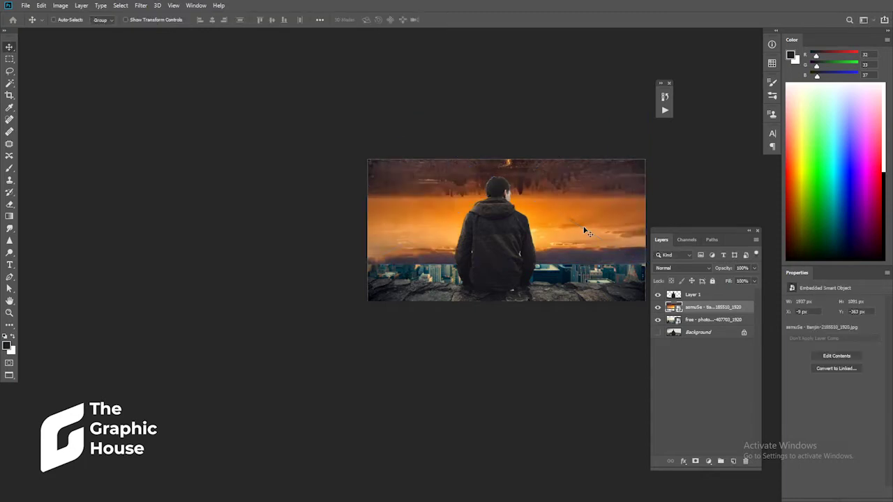
# Reposition the inverted sky along the top of the image at Y -350 px.
pyautogui.scroll(2, 568, 231)
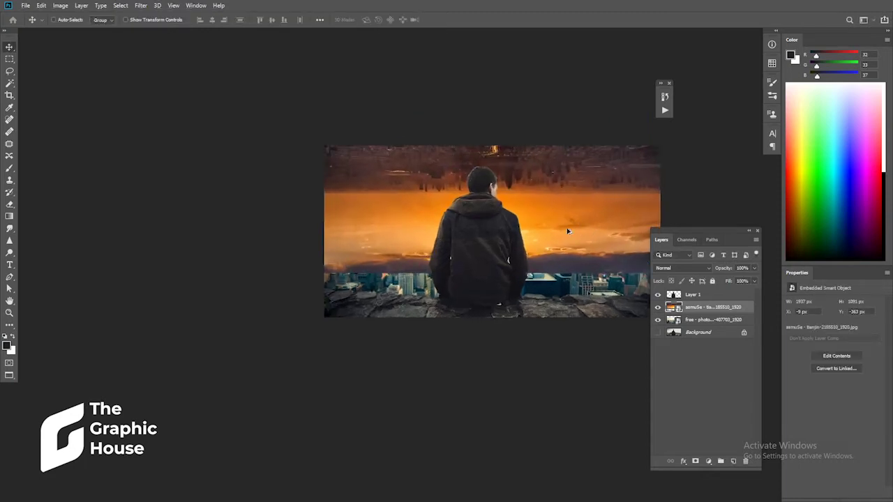
pyautogui.click(472, 251)
pyautogui.scroll(-1, 475, 252)
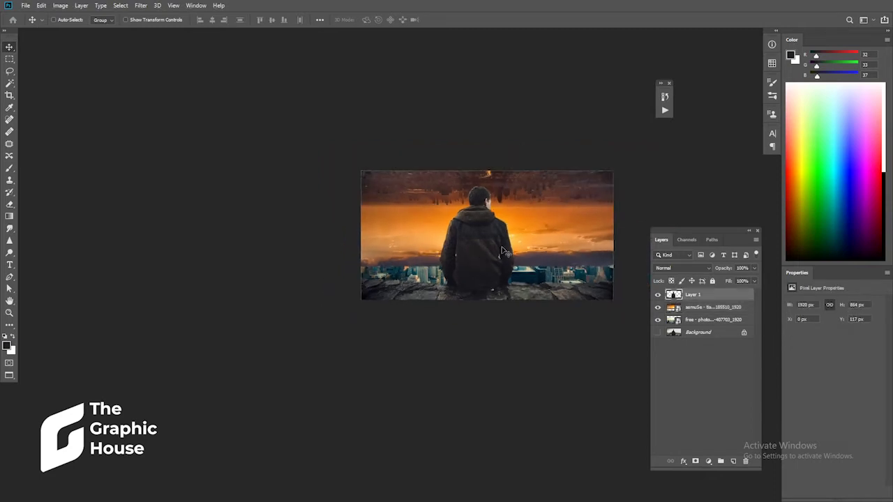
pyautogui.moveTo(535, 231); pyautogui.dragTo(544, 191)
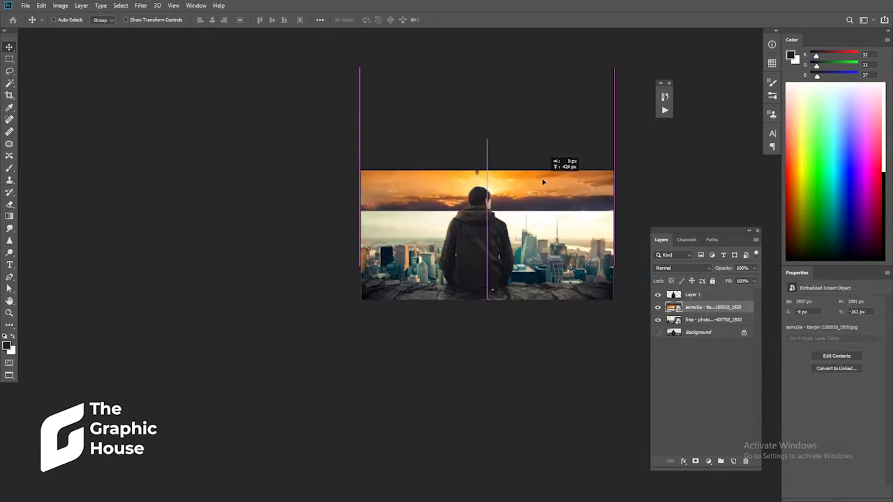
pyautogui.moveTo(544, 194); pyautogui.dragTo(544, 247)
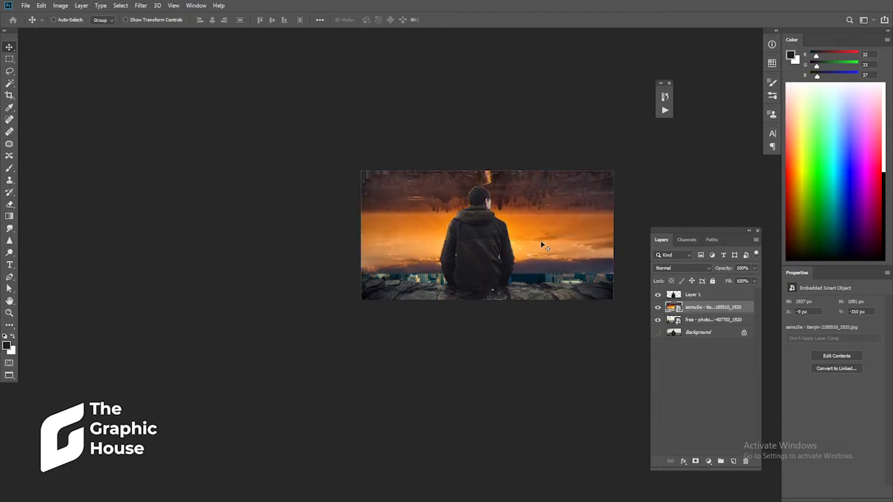
pyautogui.hotkey('ctrl', 't')
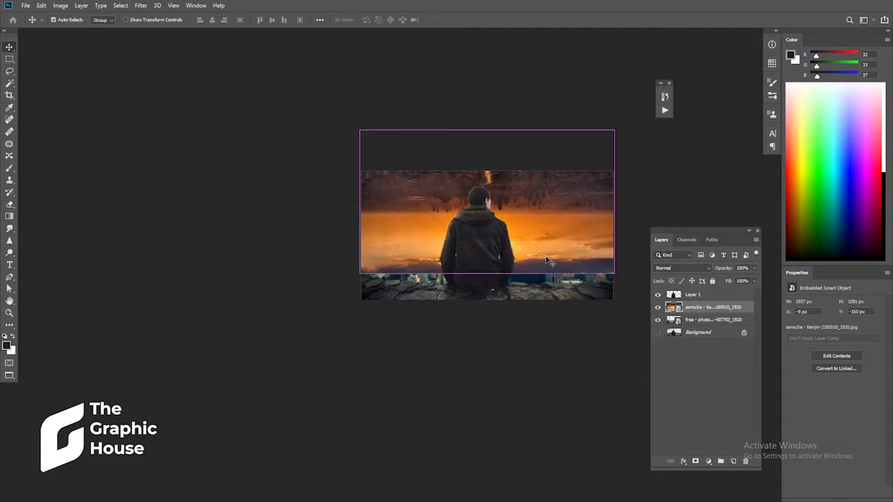
# Warp the inverted sky, lifting its left and right edge handles so the lower edge forms a bowl.
pyautogui.rightClick(538, 226)
pyautogui.click(565, 293)
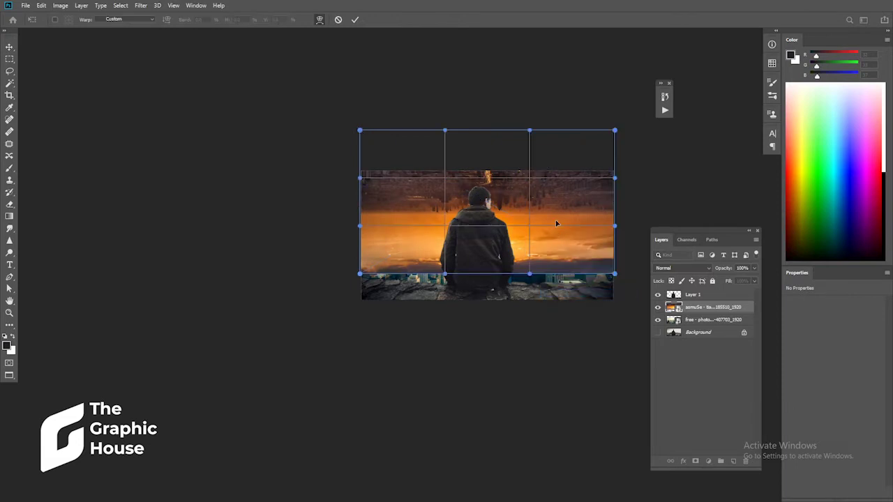
pyautogui.moveTo(616, 277); pyautogui.dragTo(615, 244)
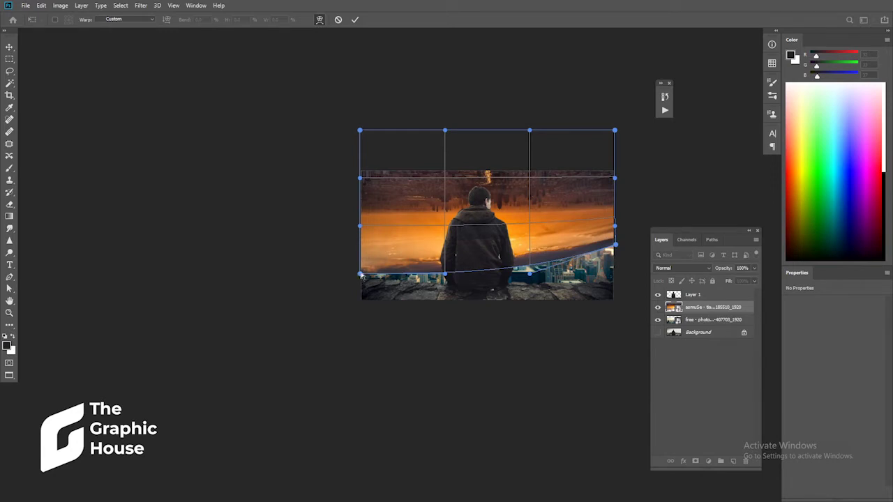
pyautogui.moveTo(361, 275); pyautogui.dragTo(361, 249)
pyautogui.moveTo(360, 180); pyautogui.dragTo(362, 152)
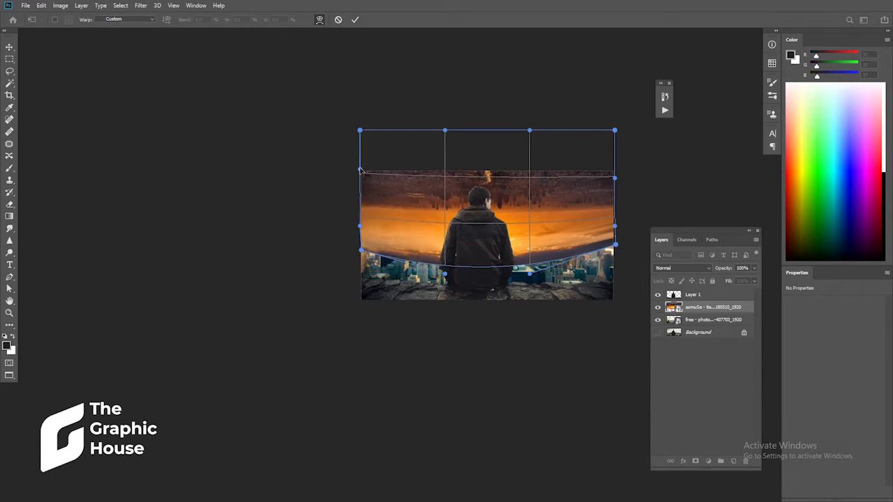
pyautogui.moveTo(615, 180); pyautogui.dragTo(615, 151)
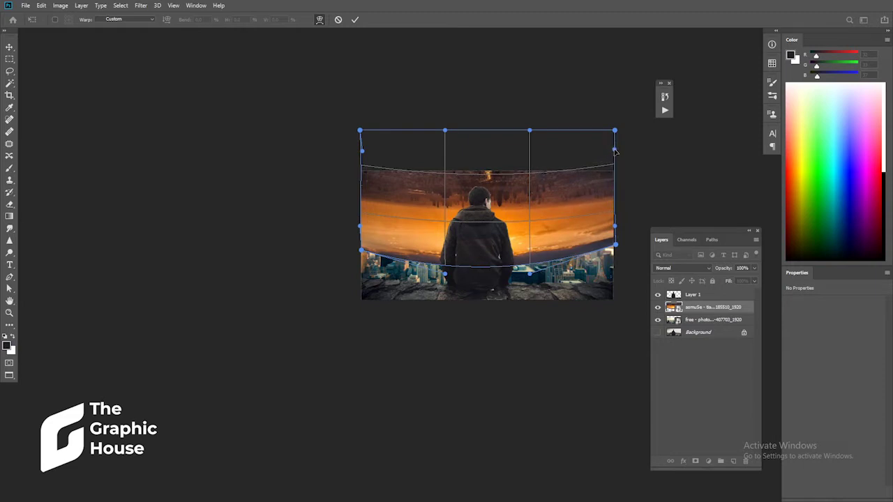
pyautogui.moveTo(361, 153); pyautogui.dragTo(360, 139)
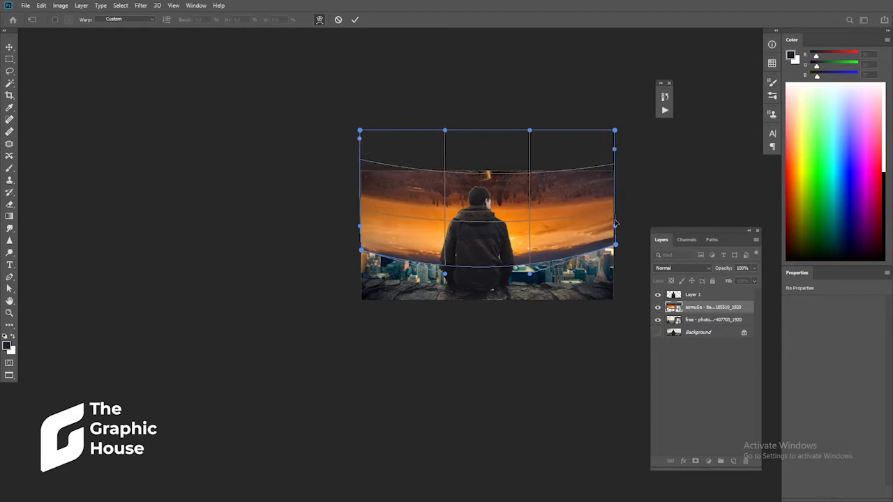
pyautogui.moveTo(615, 214); pyautogui.dragTo(614, 206)
pyautogui.moveTo(361, 226); pyautogui.dragTo(363, 207)
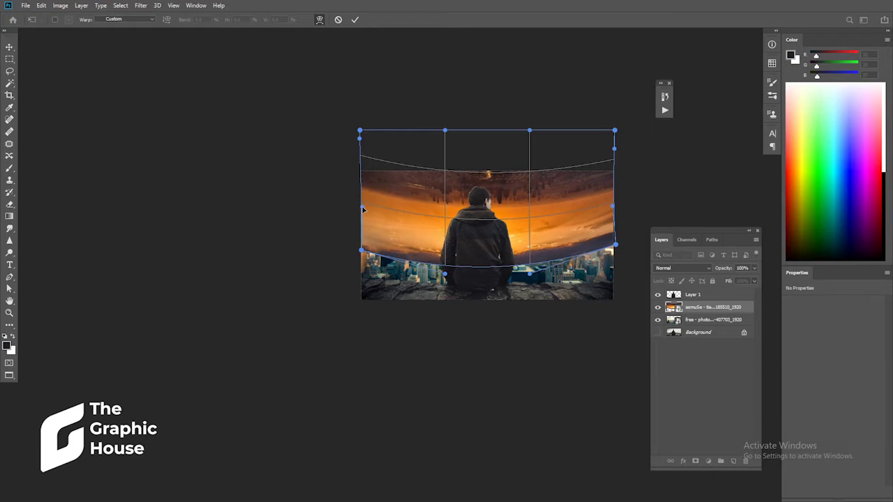
pyautogui.moveTo(362, 251); pyautogui.dragTo(362, 238)
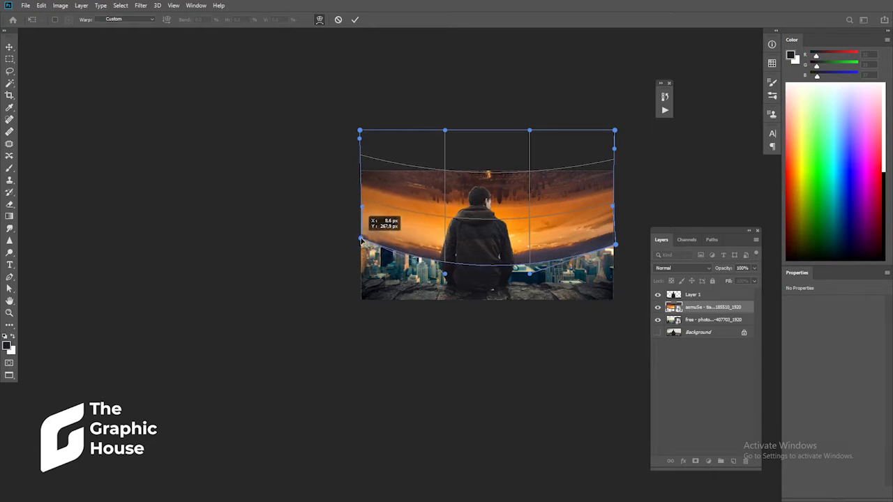
pyautogui.moveTo(615, 246); pyautogui.dragTo(614, 238)
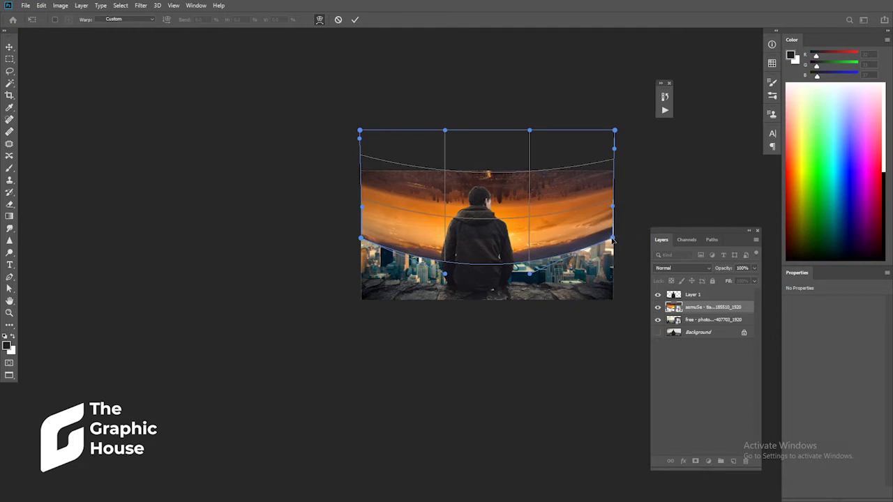
pyautogui.press('Return')
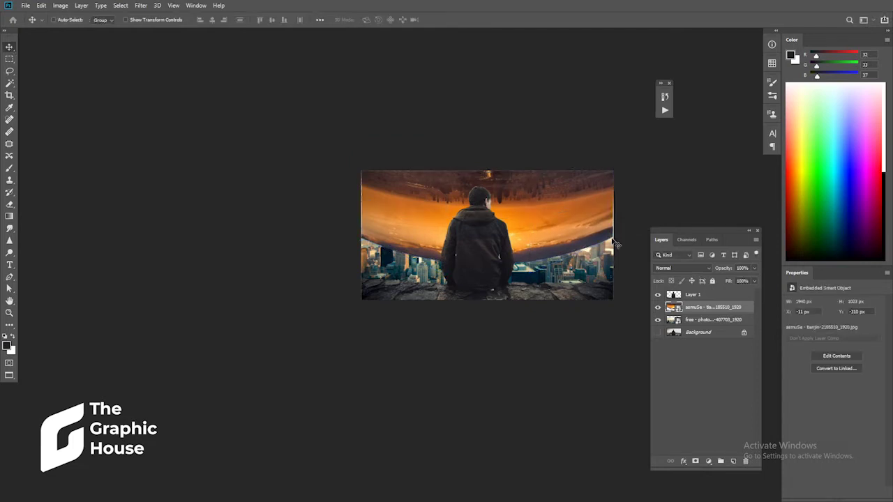
# Widen the warped sky slightly to the right and shift it sideways.
pyautogui.hotkey('ctrl', 't')
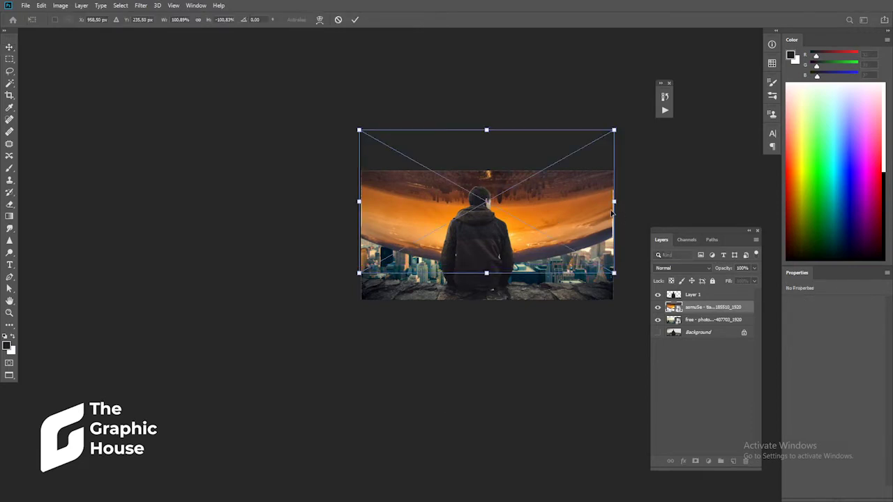
pyautogui.moveTo(614, 203); pyautogui.dragTo(617, 203)
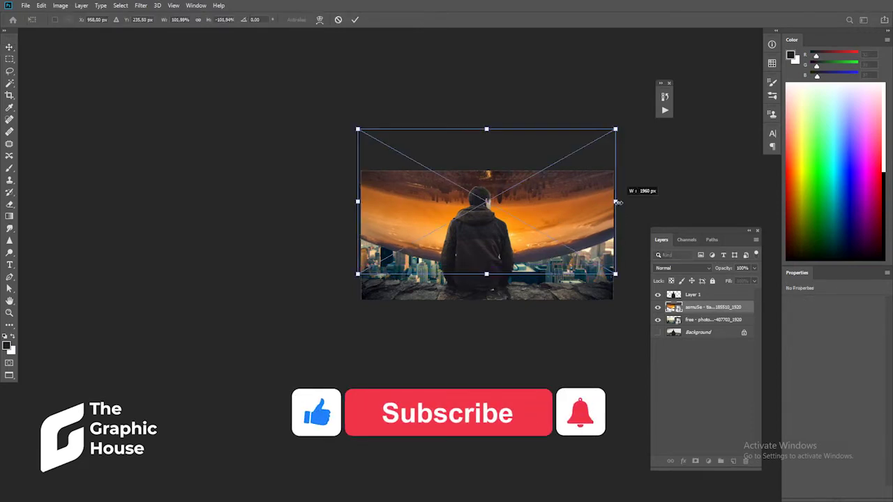
pyautogui.press('Return')
pyautogui.scroll(3, 521, 217)
pyautogui.scroll(-2, 503, 209)
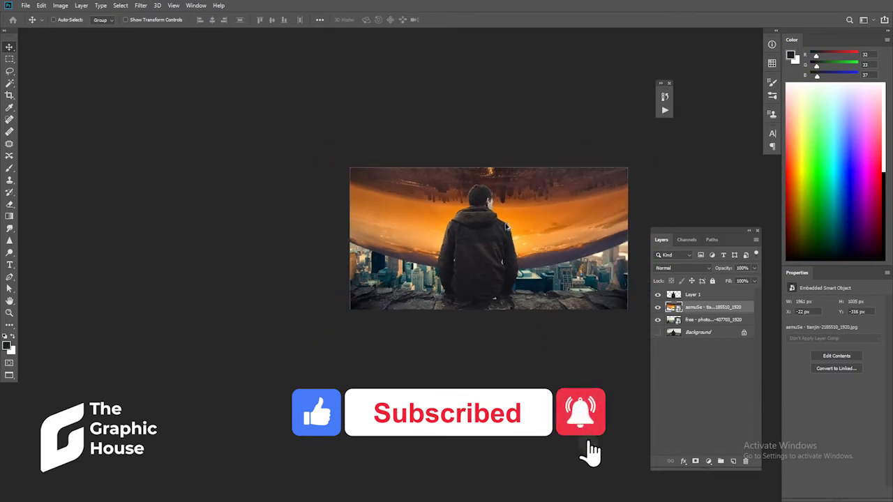
pyautogui.moveTo(541, 213)
pyautogui.mouseDown()
pyautogui.moveTo(587, 218)
pyautogui.moveTo(579, 225)
pyautogui.mouseUp()
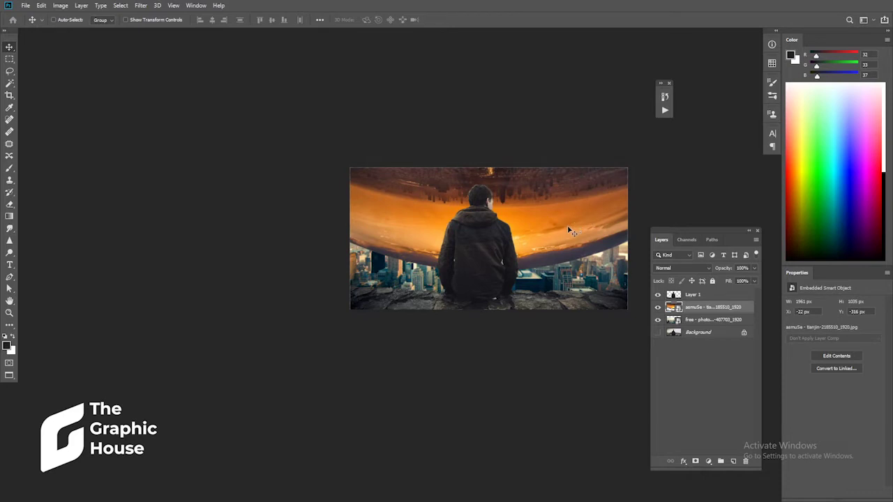
# Shorten the sky to 905 px tall, then hide it to reveal the Manhattan photo.
pyautogui.hotkey('ctrl', 't')
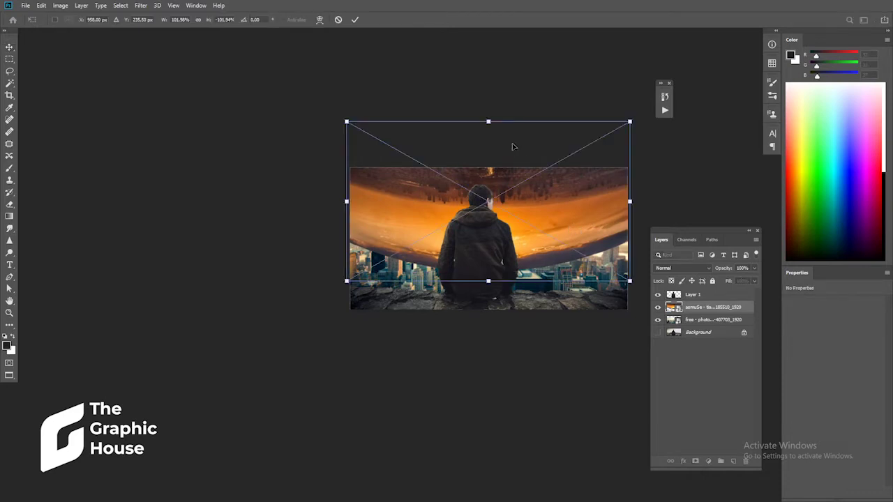
pyautogui.moveTo(489, 122); pyautogui.dragTo(488, 146)
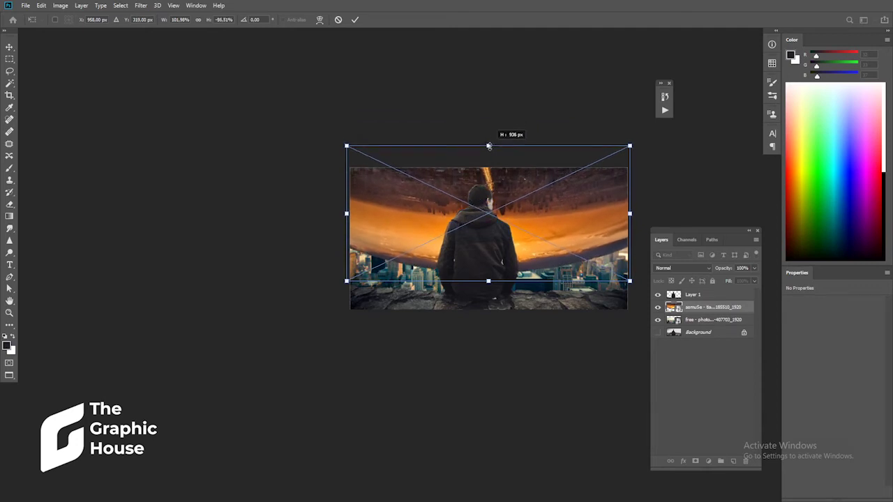
pyautogui.moveTo(488, 146); pyautogui.dragTo(488, 141)
pyautogui.moveTo(537, 198); pyautogui.dragTo(539, 192)
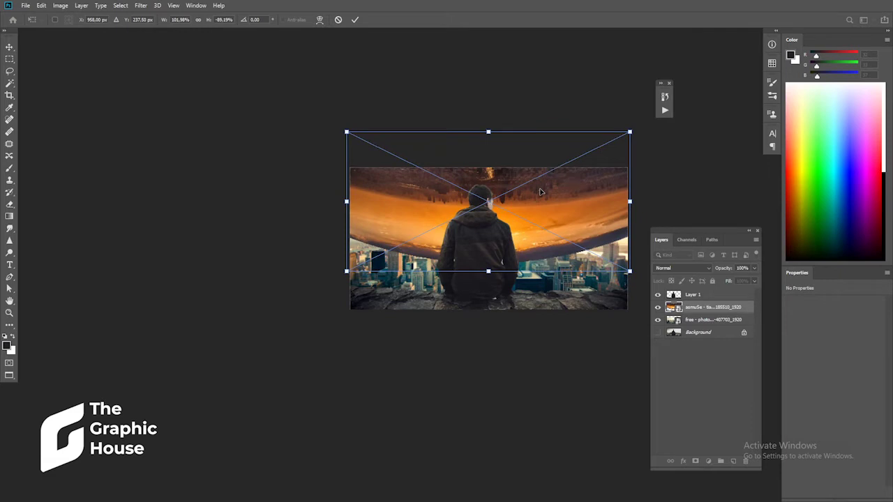
pyautogui.press('Return')
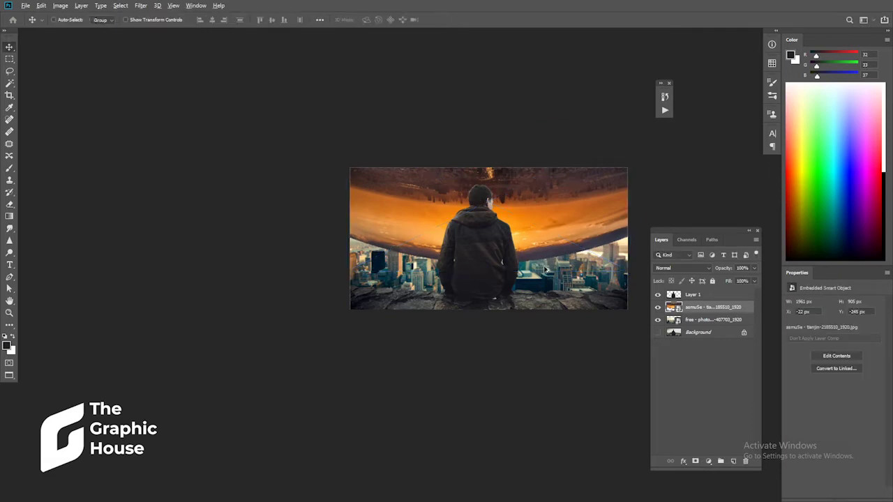
pyautogui.keyDown('ctrl'); pyautogui.click(545, 269); pyautogui.keyUp('ctrl')
pyautogui.click(658, 308)
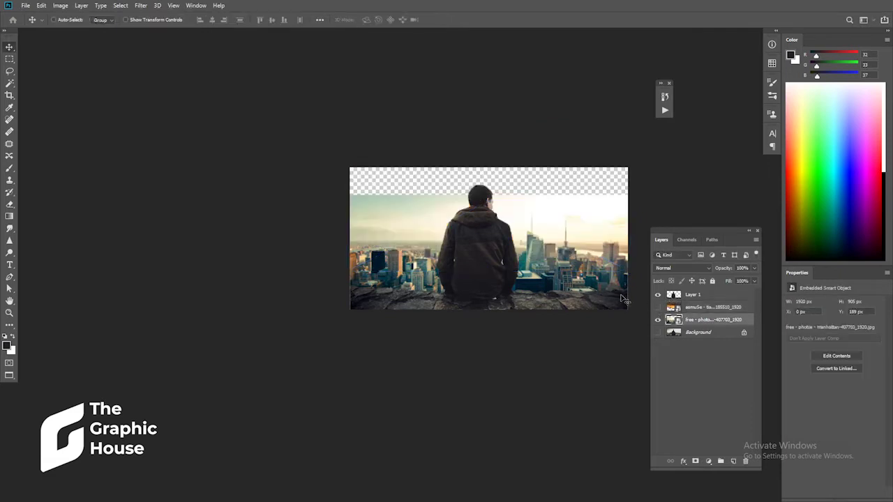
# Warp the Manhattan photo, pulling its sides and top corners down into an arched dome skyline.
pyautogui.hotkey('ctrl', 't')
pyautogui.rightClick(544, 244)
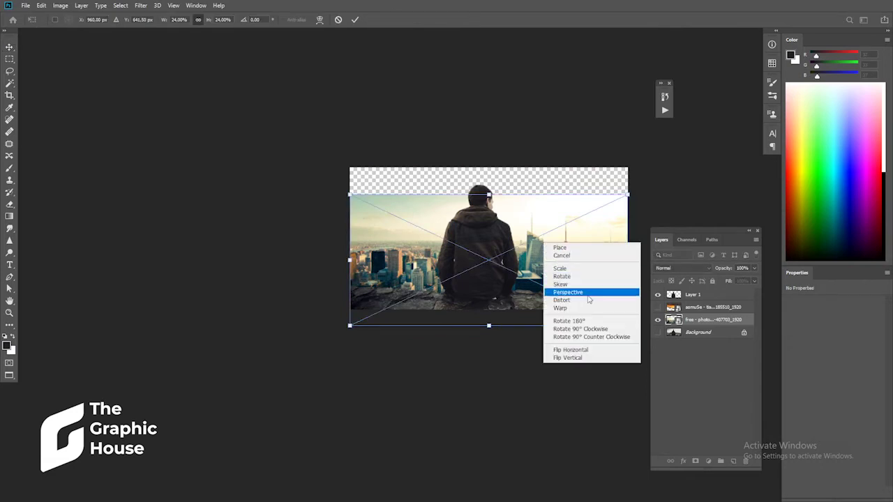
pyautogui.click(588, 309)
pyautogui.moveTo(629, 285); pyautogui.dragTo(521, 300)
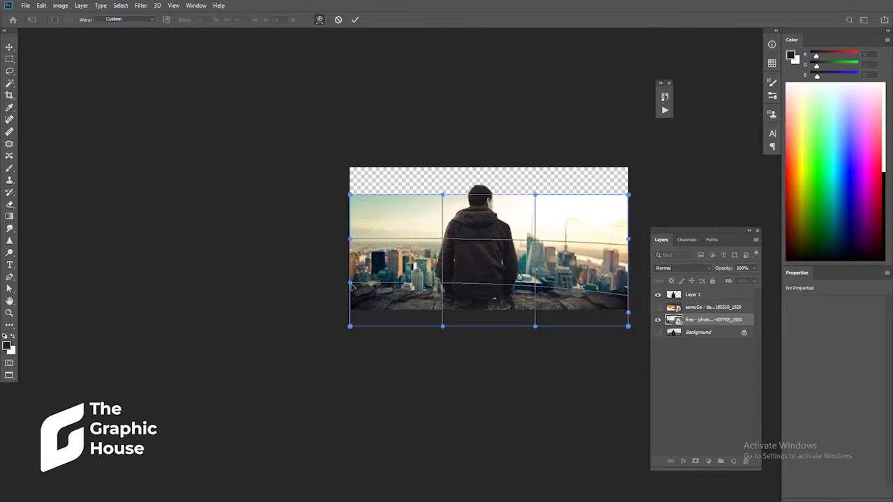
pyautogui.moveTo(351, 283); pyautogui.dragTo(351, 318)
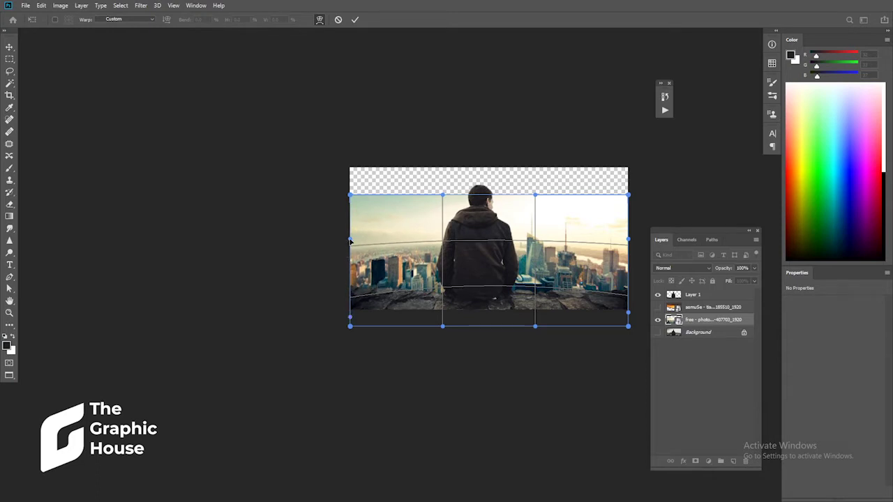
pyautogui.moveTo(350, 240); pyautogui.dragTo(440, 259)
pyautogui.moveTo(626, 243); pyautogui.dragTo(630, 265)
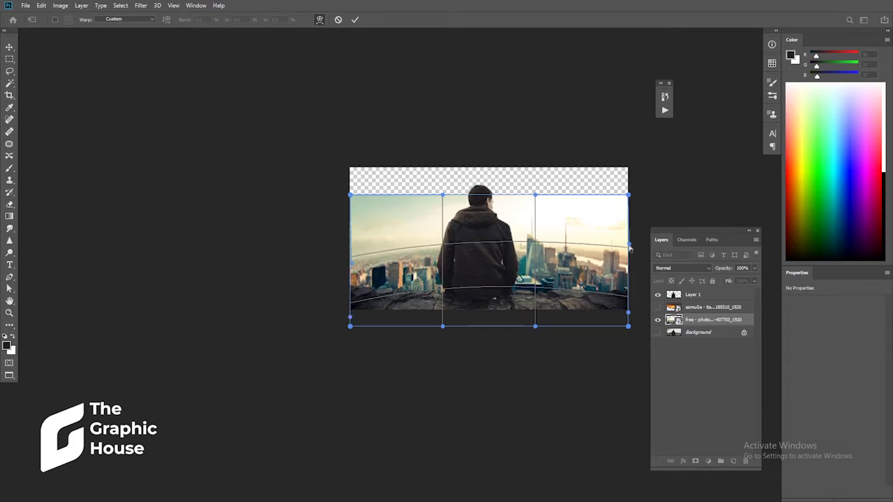
pyautogui.moveTo(632, 198); pyautogui.dragTo(632, 231)
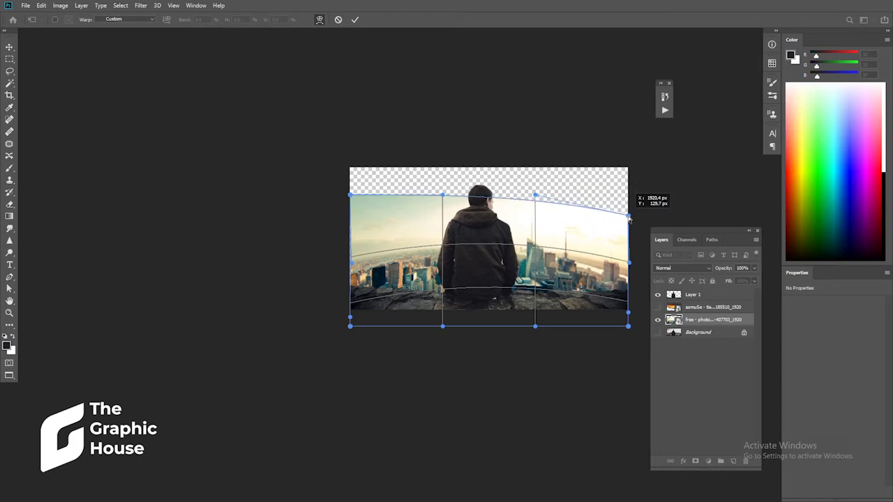
pyautogui.moveTo(351, 194); pyautogui.dragTo(349, 231)
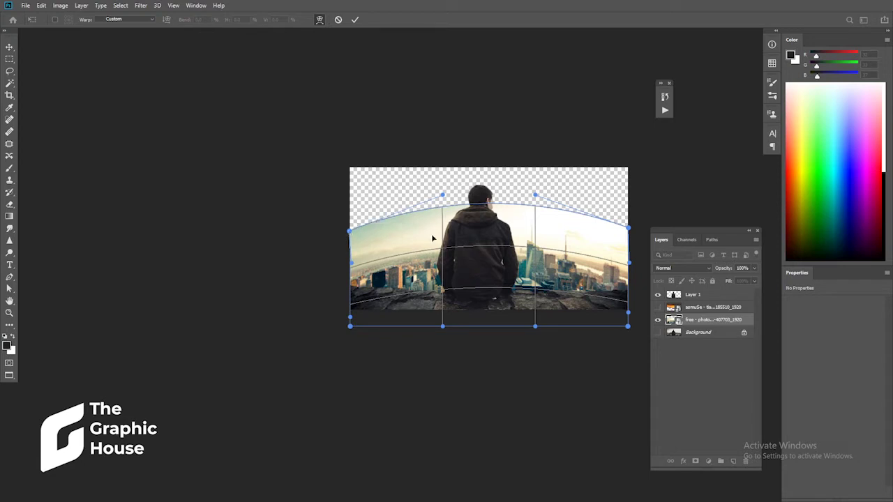
pyautogui.press('Return')
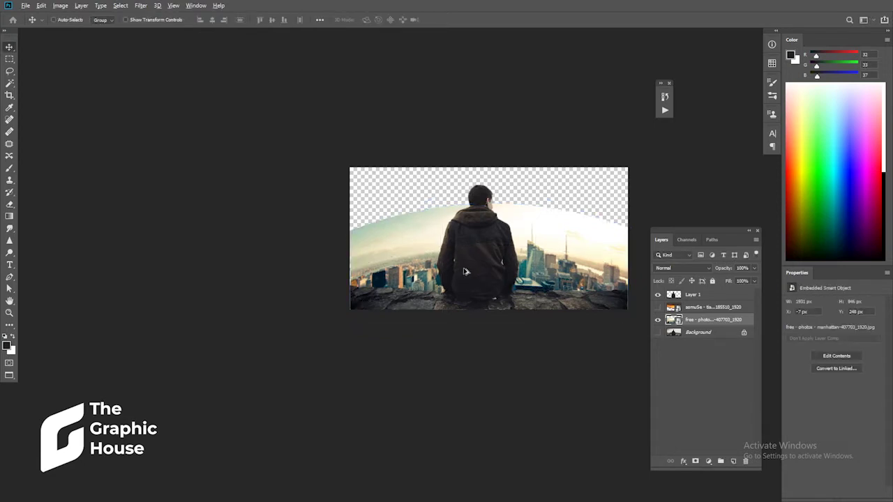
# Move the man left and show the sunset city layer beneath the curved city photo.
pyautogui.click(488, 270)
pyautogui.moveTo(488, 270); pyautogui.dragTo(435, 272)
pyautogui.click(657, 307)
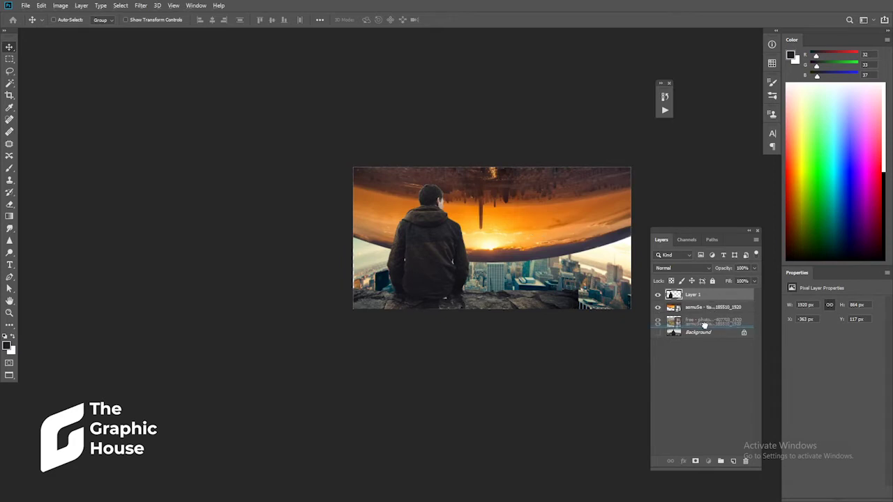
pyautogui.moveTo(708, 311); pyautogui.dragTo(706, 326)
# Mask the curved city photo and paint black with a small brush to fade its upper edges.
pyautogui.keyDown('ctrl'); pyautogui.click(528, 225); pyautogui.keyUp('ctrl')
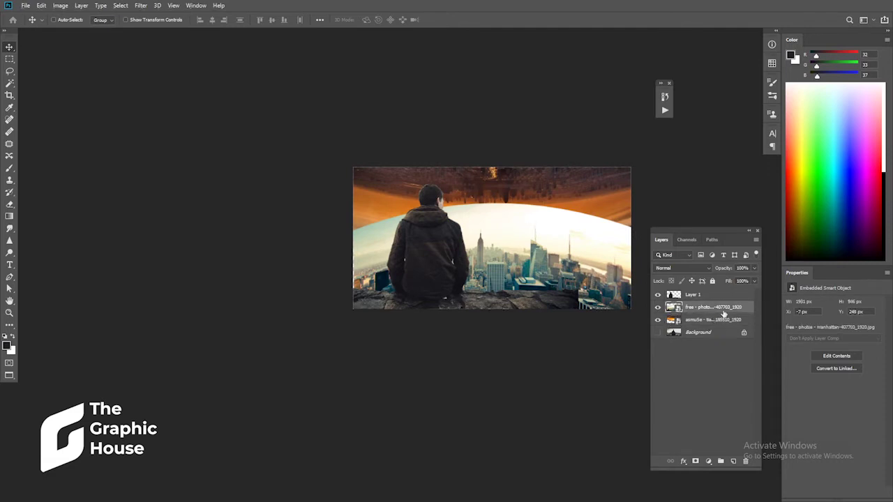
pyautogui.click(696, 461)
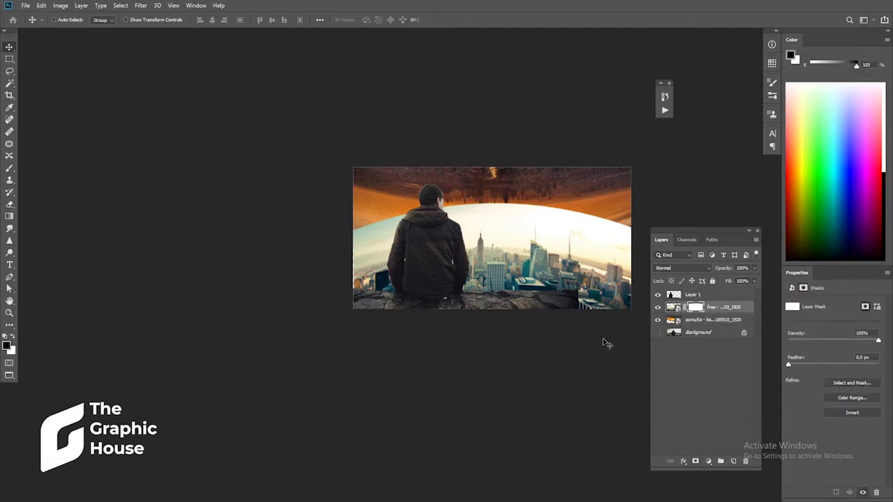
pyautogui.click(10, 169)
pyautogui.click(67, 19)
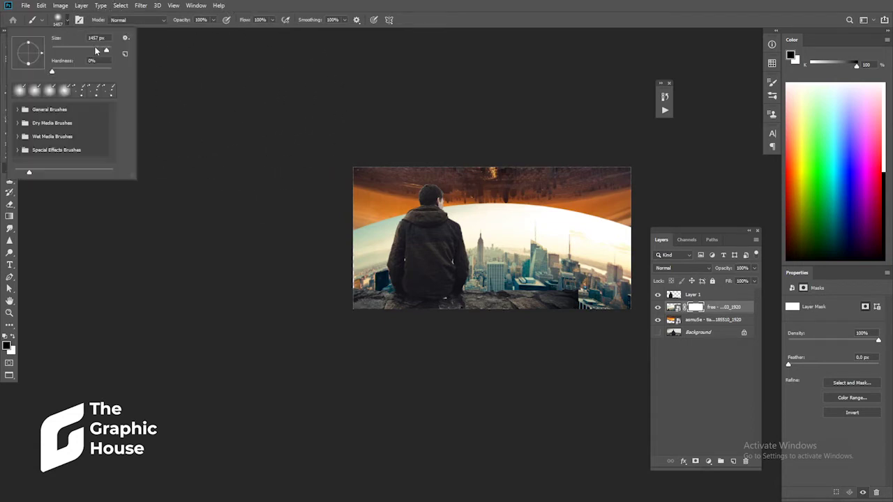
pyautogui.click(96, 50)
pyautogui.moveTo(99, 51); pyautogui.dragTo(100, 51)
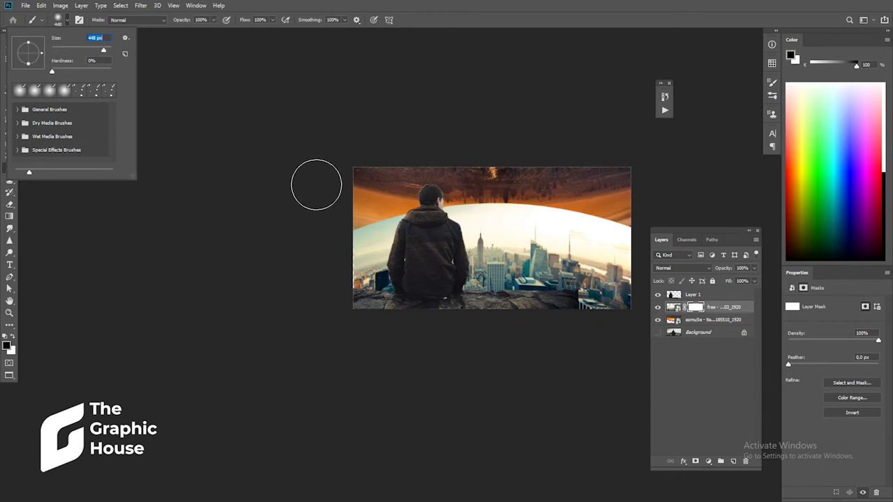
pyautogui.moveTo(323, 241)
pyautogui.mouseDown()
pyautogui.moveTo(406, 213)
pyautogui.moveTo(648, 209)
pyautogui.moveTo(534, 185)
pyautogui.moveTo(454, 184)
pyautogui.mouseUp()
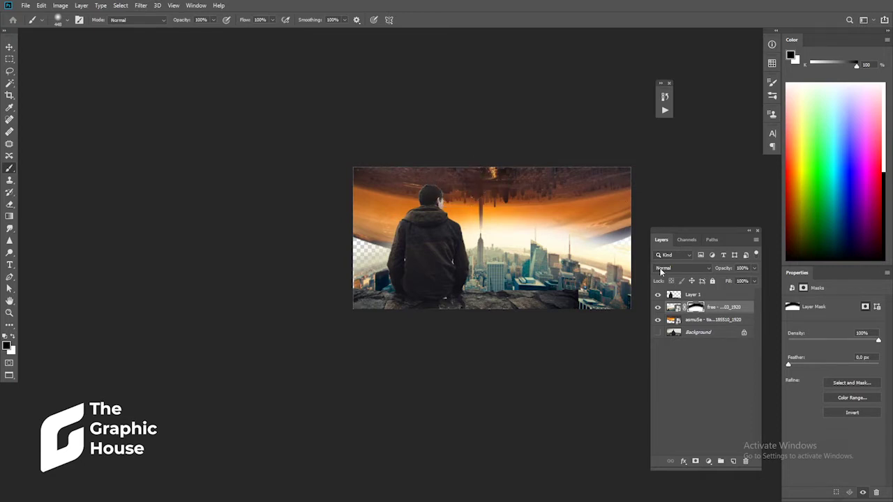
pyautogui.moveTo(594, 237)
pyautogui.mouseDown()
pyautogui.moveTo(636, 242)
pyautogui.moveTo(465, 193)
pyautogui.mouseUp()
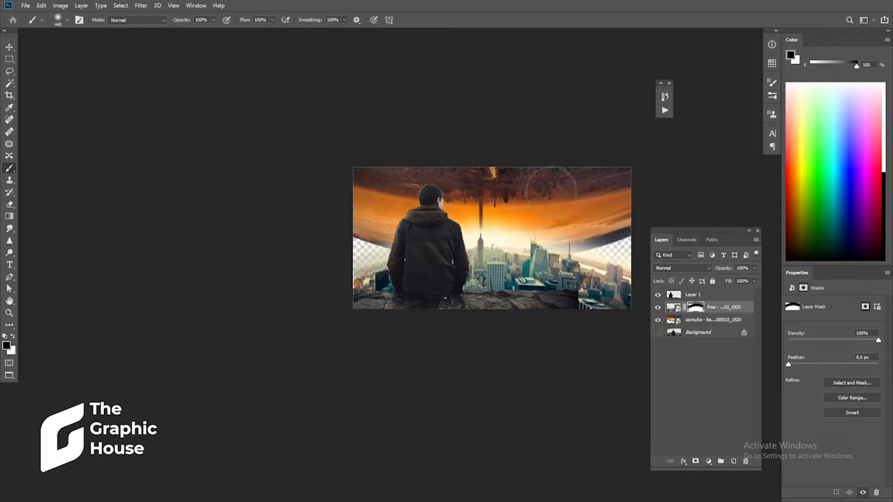
pyautogui.moveTo(600, 243); pyautogui.dragTo(620, 228)
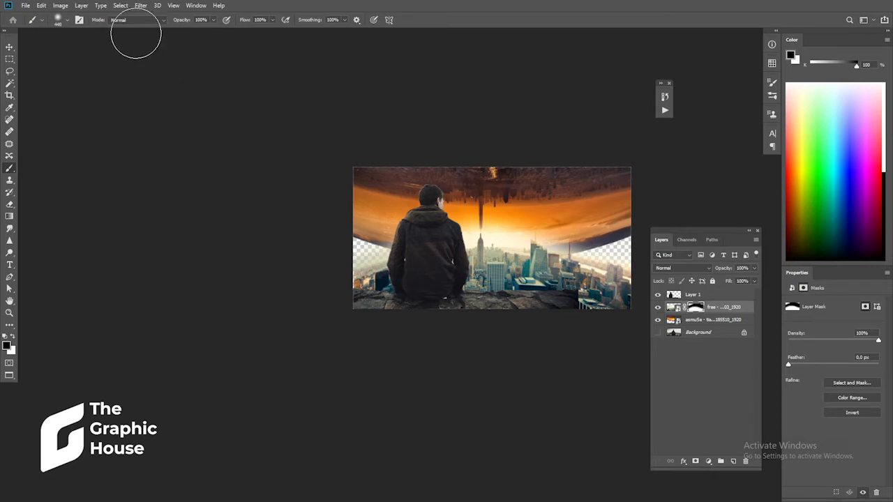
pyautogui.click(9, 48)
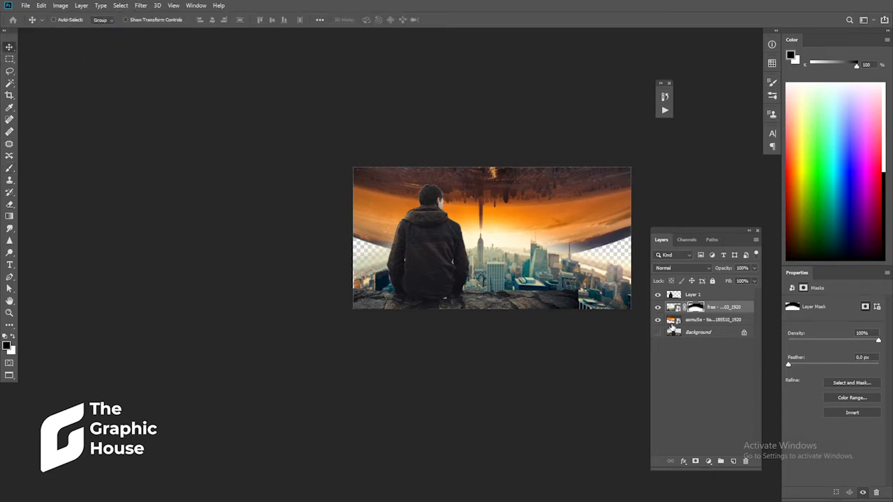
pyautogui.click(699, 320)
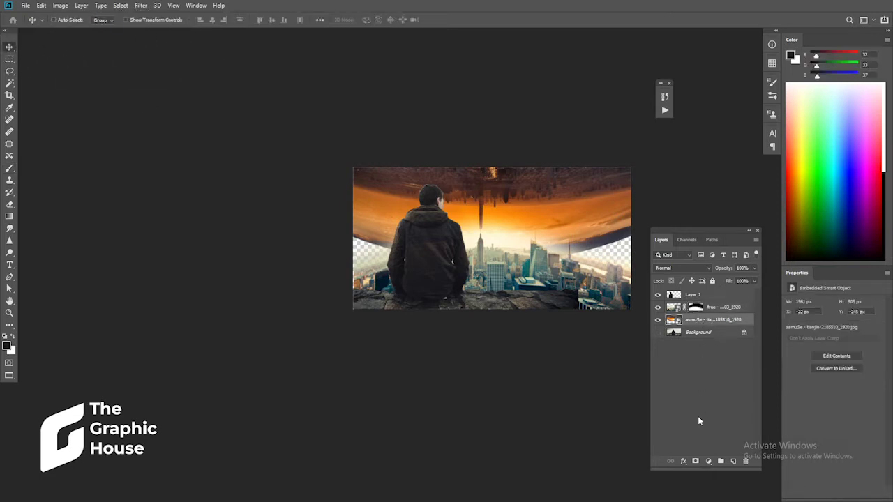
# Add a mask to the sunset city layer and brush away its left and right lower sides.
pyautogui.click(695, 461)
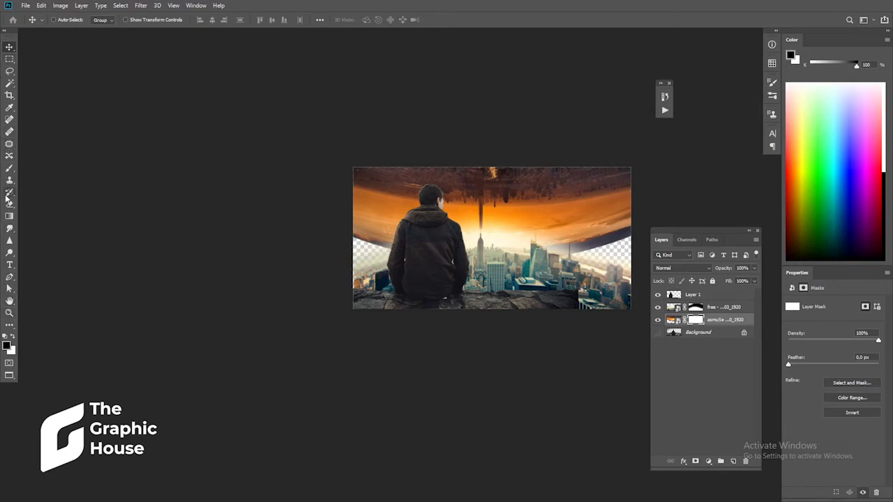
pyautogui.click(10, 168)
pyautogui.moveTo(389, 259); pyautogui.dragTo(348, 216)
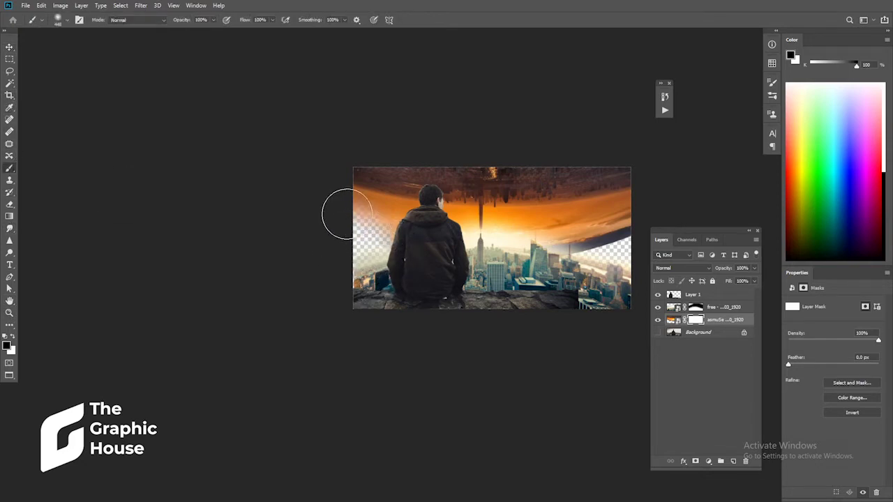
pyautogui.hotkey('ctrl', '2')
pyautogui.click(355, 250)
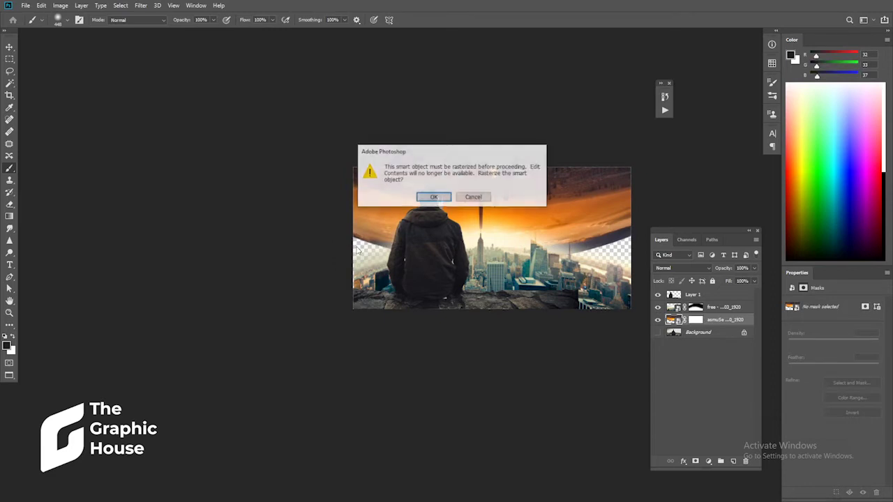
pyautogui.click(474, 196)
pyautogui.click(696, 320)
pyautogui.moveTo(632, 265); pyautogui.dragTo(567, 265)
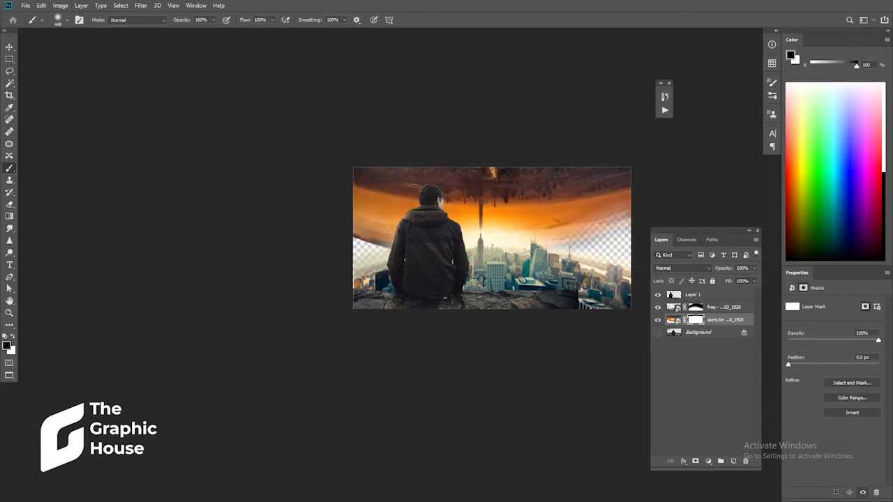
pyautogui.moveTo(425, 279); pyautogui.dragTo(330, 253)
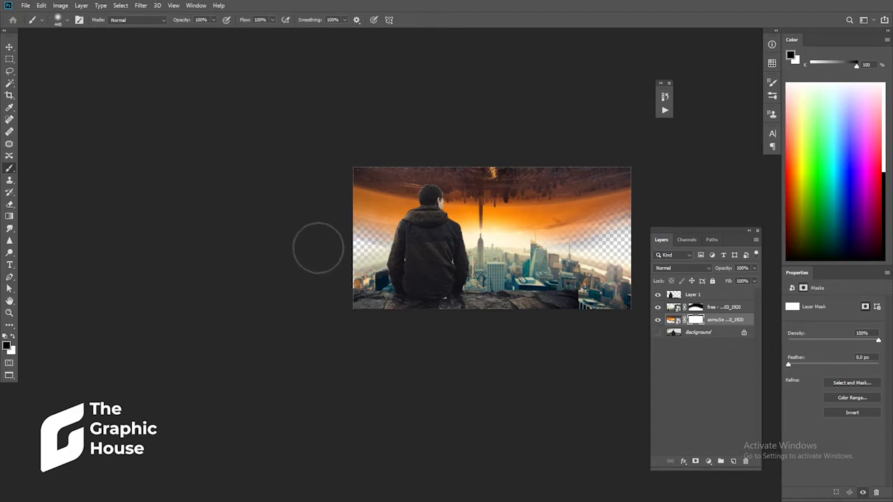
pyautogui.moveTo(630, 247); pyautogui.dragTo(586, 258)
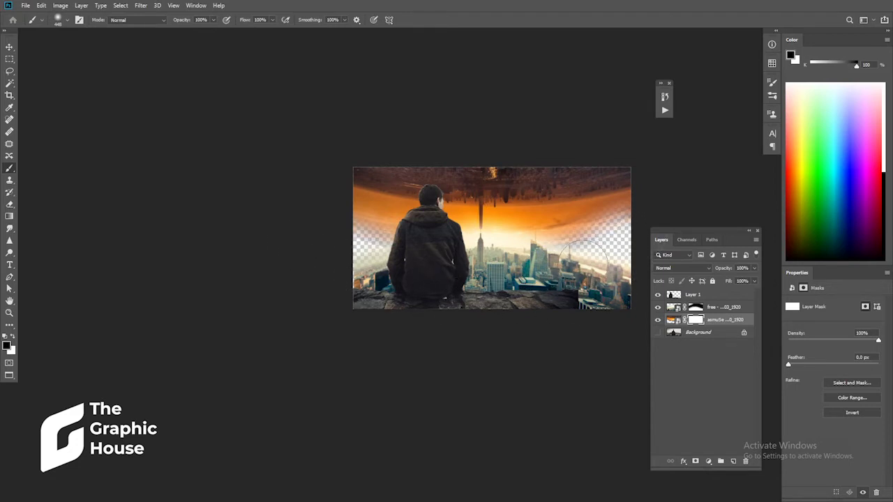
pyautogui.moveTo(357, 260); pyautogui.dragTo(406, 291)
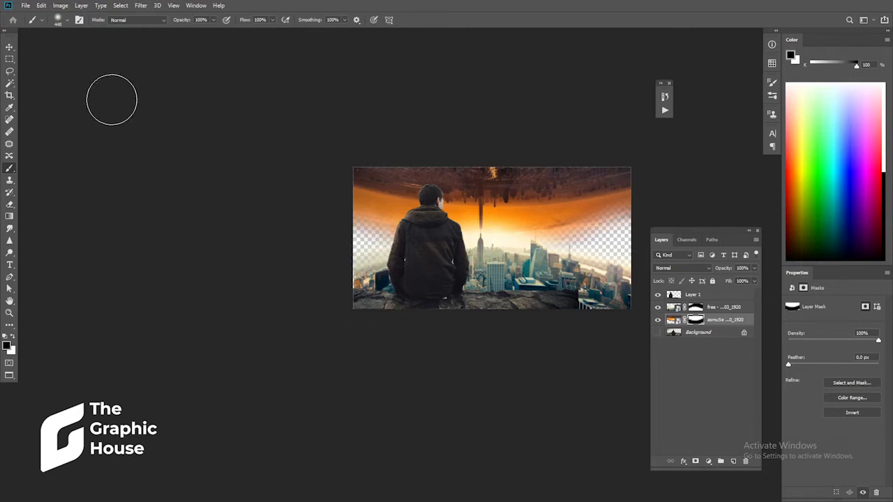
pyautogui.click(10, 47)
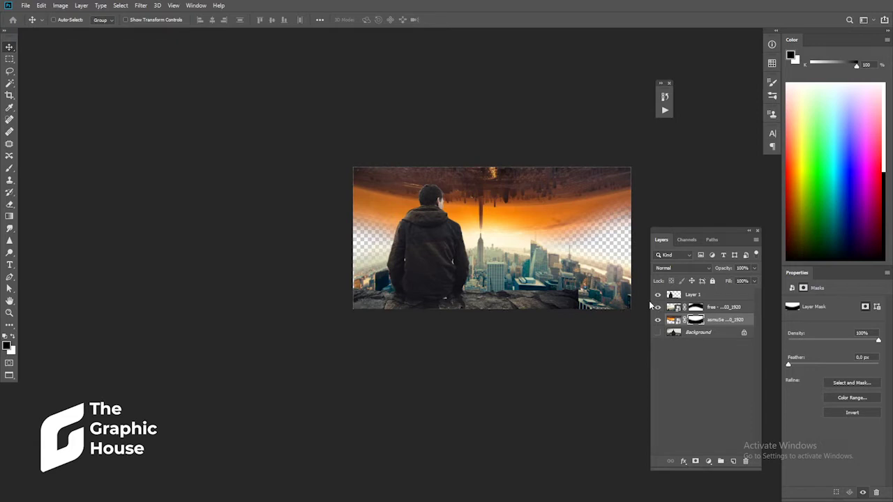
# Create a new Layer 2 just above the Background and set a dark foreground colour.
pyautogui.click(733, 462)
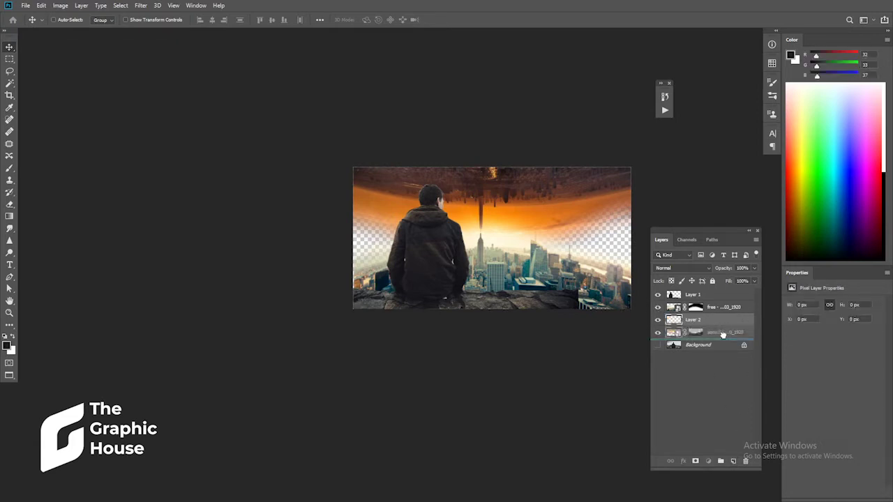
pyautogui.moveTo(725, 321); pyautogui.dragTo(724, 340)
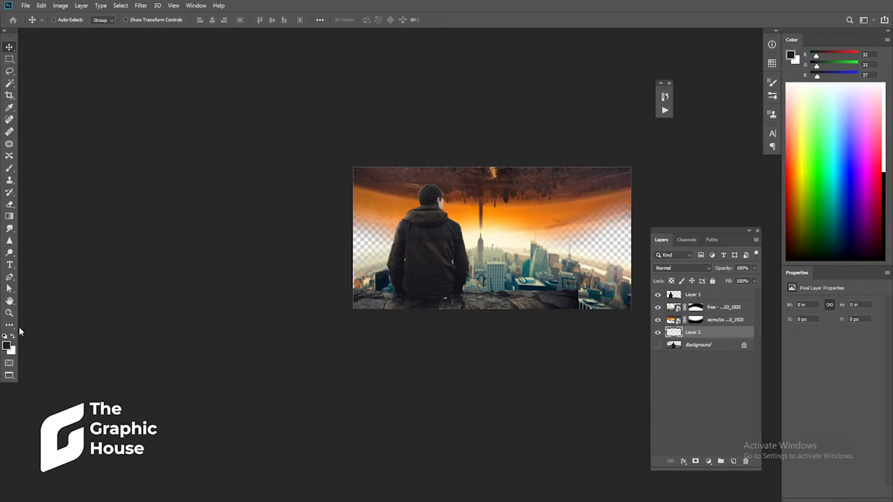
pyautogui.click(6, 346)
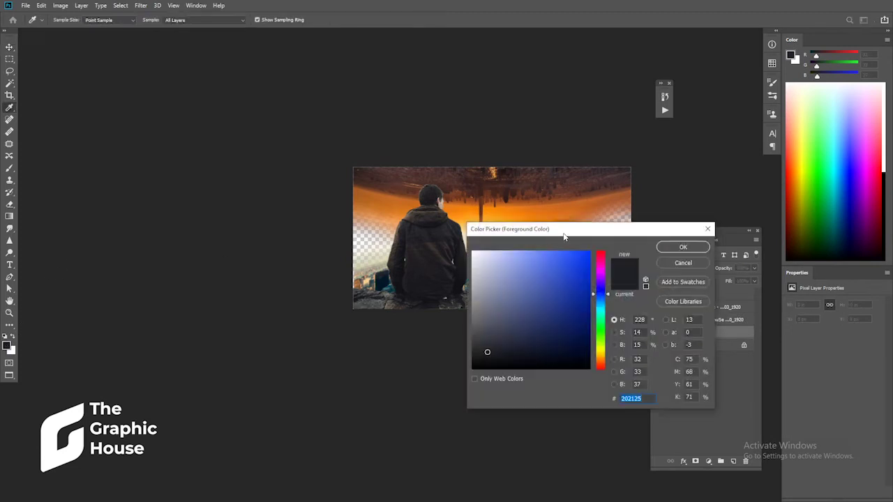
pyautogui.moveTo(563, 237); pyautogui.dragTo(235, 295)
pyautogui.click(337, 320)
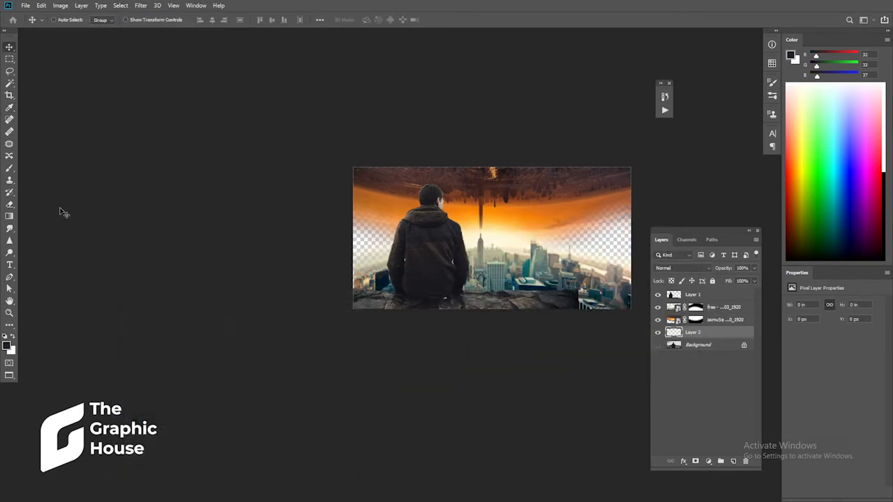
# Build a cream-to-orange gradient by sampling both colour stops from the image.
pyautogui.click(9, 215)
pyautogui.click(67, 20)
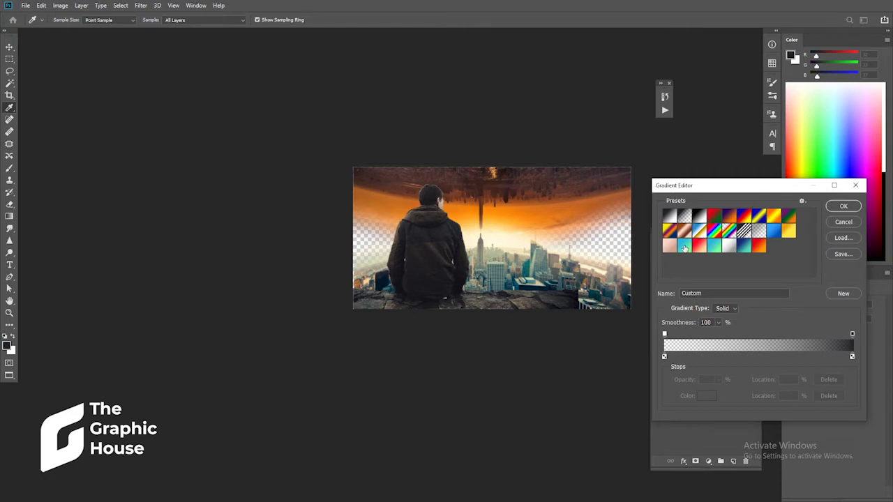
pyautogui.click(685, 248)
pyautogui.click(664, 357)
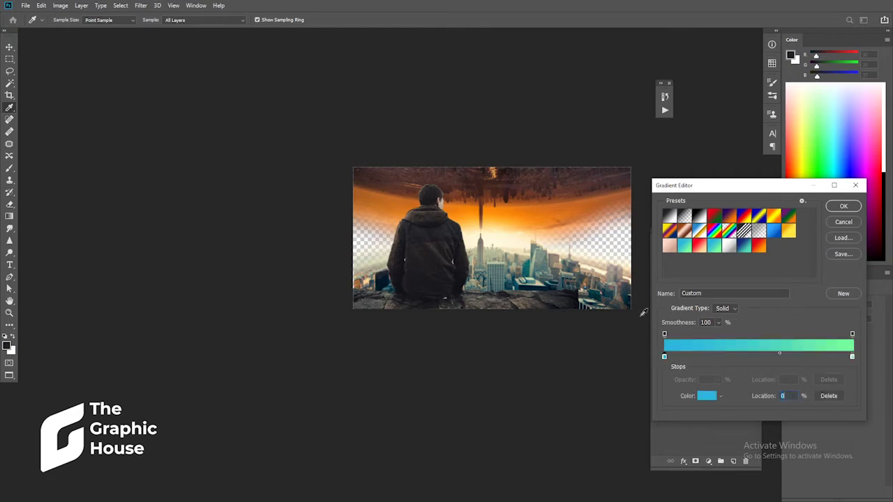
pyautogui.click(512, 244)
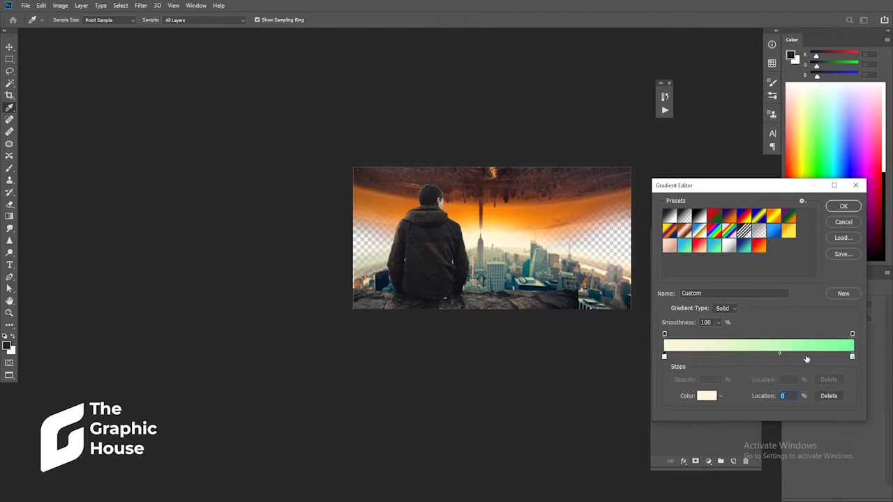
pyautogui.click(852, 358)
pyautogui.click(512, 217)
pyautogui.click(844, 207)
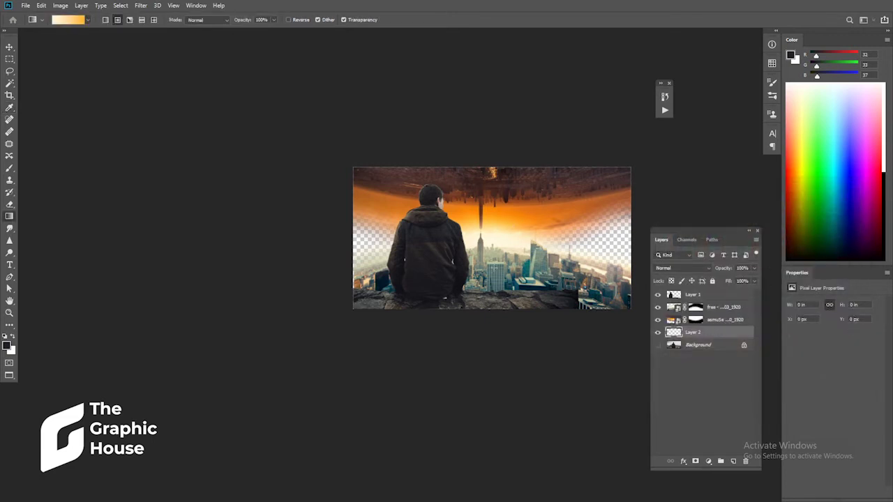
# Draw a vertical linear cream-to-orange gradient on Layer 2 to fill the sky gaps.
pyautogui.moveTo(489, 284); pyautogui.dragTo(489, 181)
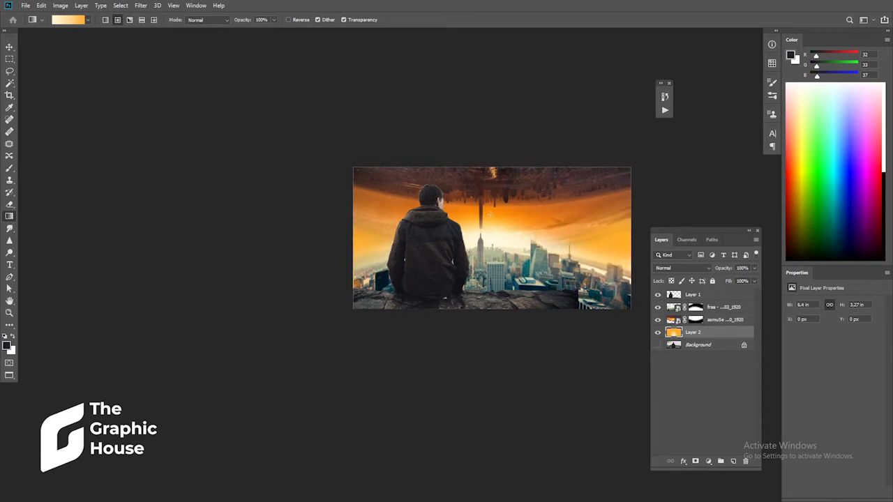
pyautogui.moveTo(492, 203); pyautogui.dragTo(492, 283)
pyautogui.hotkey('ctrl', 'z')
pyautogui.click(105, 20)
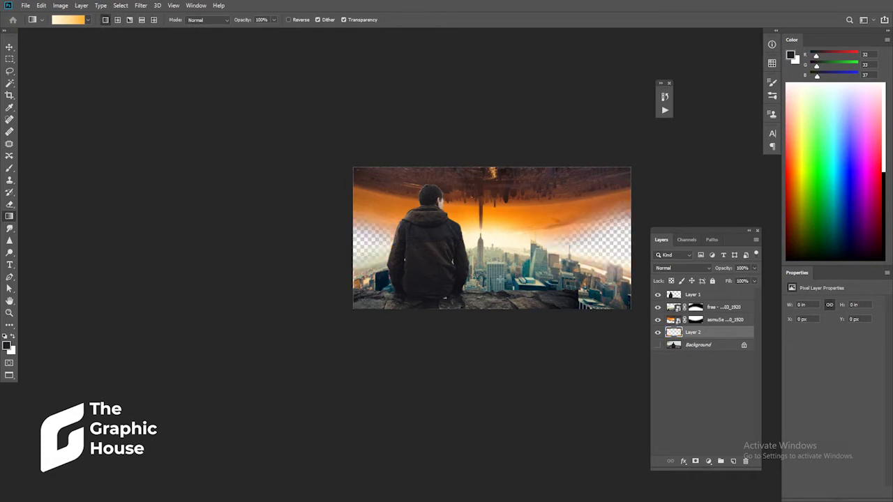
pyautogui.moveTo(498, 290); pyautogui.dragTo(493, 173)
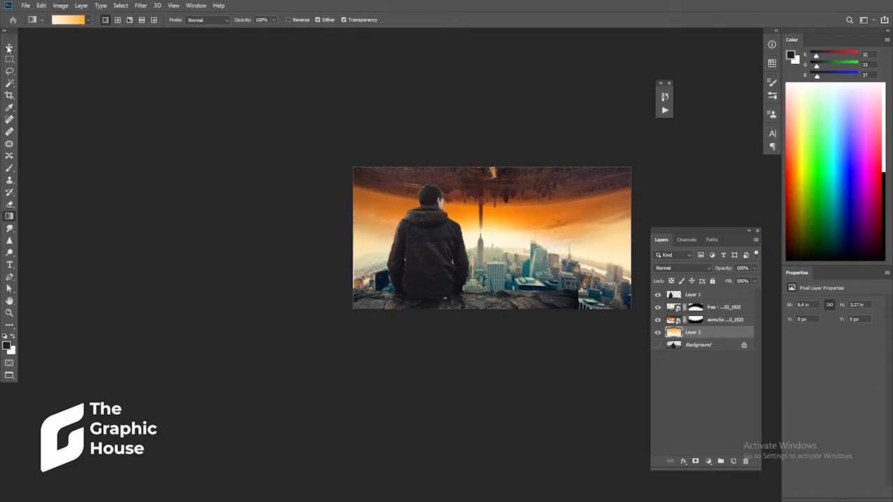
pyautogui.click(9, 47)
pyautogui.hotkey('ctrl', 't')
pyautogui.moveTo(492, 168); pyautogui.dragTo(501, 213)
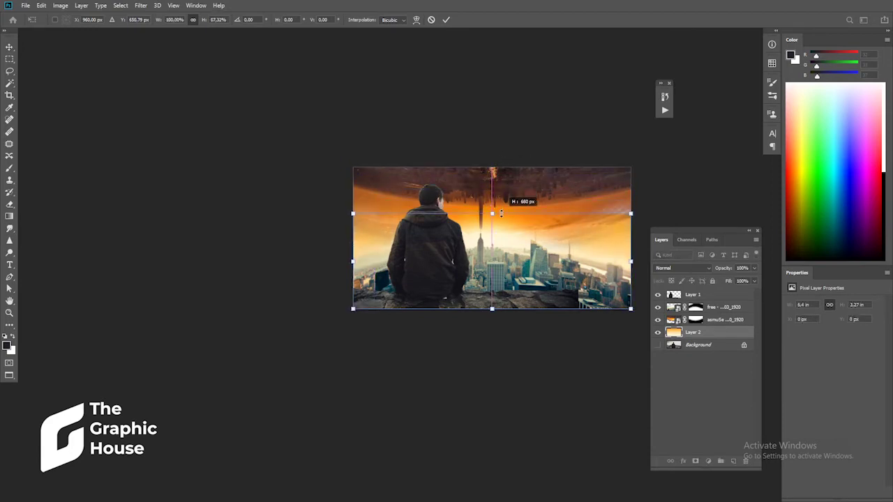
# Resize Layer 2's gradient to 2.12 in tall at Y 227 px.
pyautogui.moveTo(500, 213); pyautogui.dragTo(501, 215)
pyautogui.moveTo(492, 309); pyautogui.dragTo(494, 293)
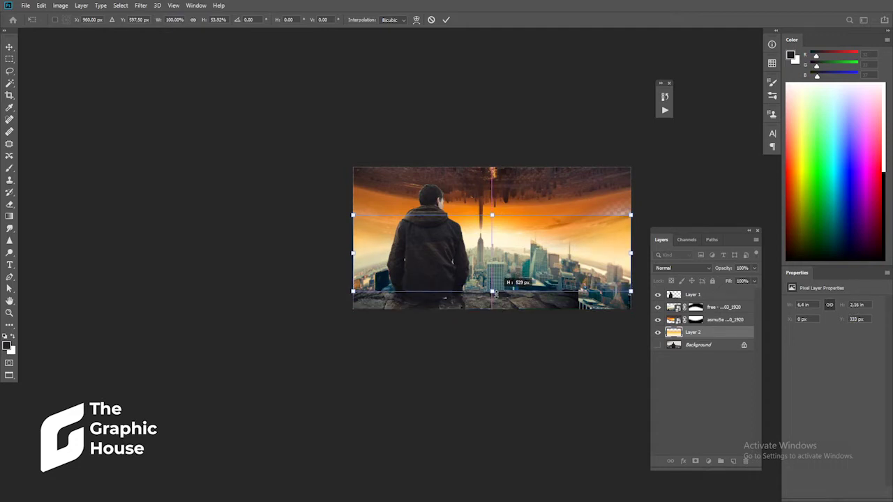
pyautogui.moveTo(494, 293); pyautogui.dragTo(494, 294)
pyautogui.moveTo(492, 217); pyautogui.dragTo(493, 200)
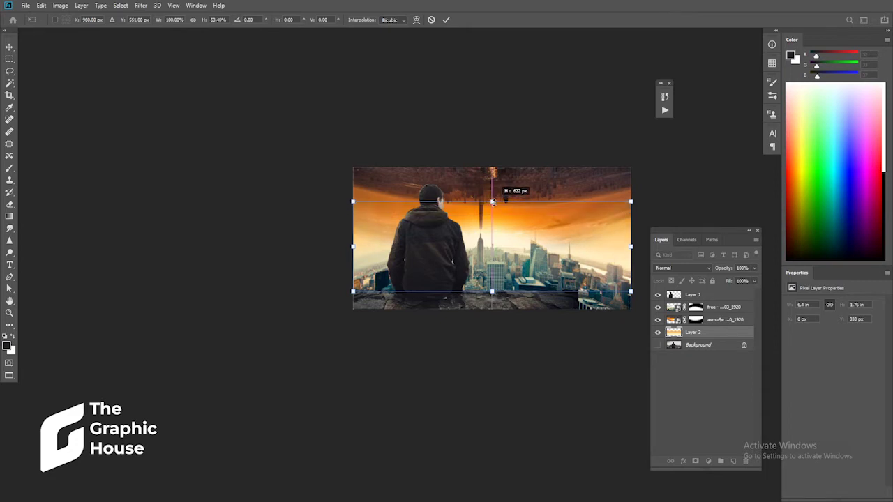
pyautogui.press('Return')
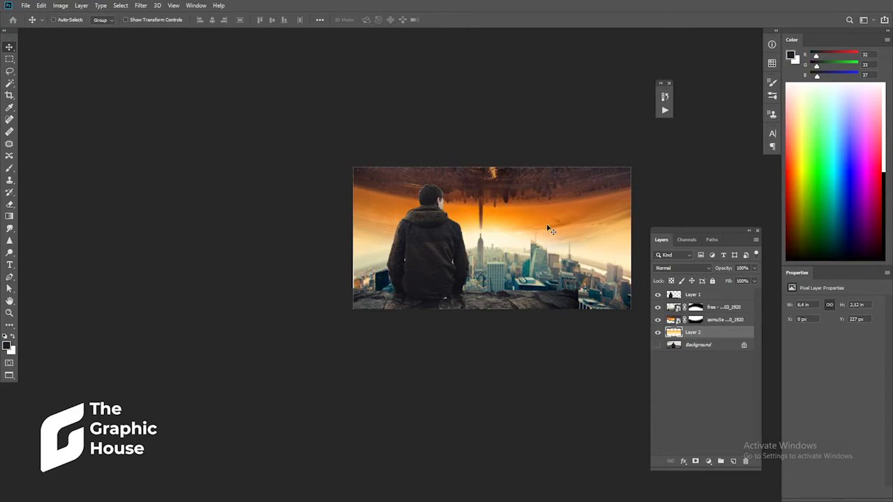
# Copy the lower-right section of the rock ledge onto a new layer.
pyautogui.scroll(-1, 433, 247)
pyautogui.scroll(2, 438, 249)
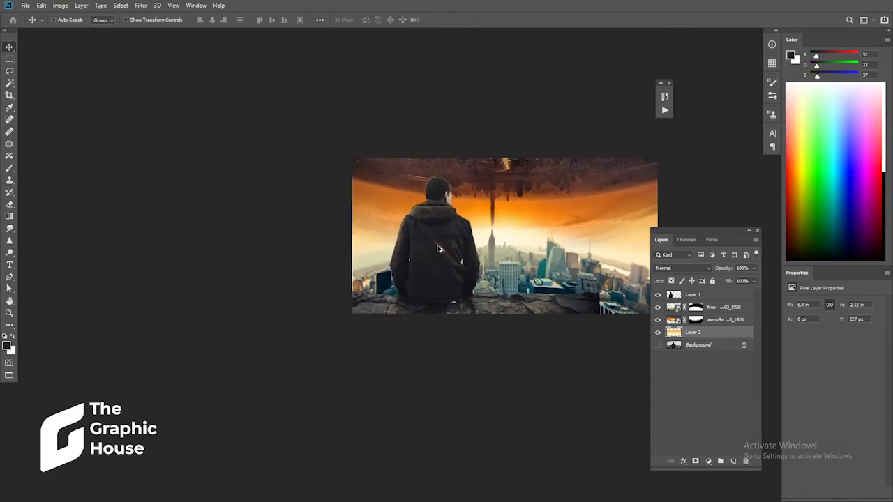
pyautogui.keyDown('ctrl'); pyautogui.click(590, 310); pyautogui.keyUp('ctrl')
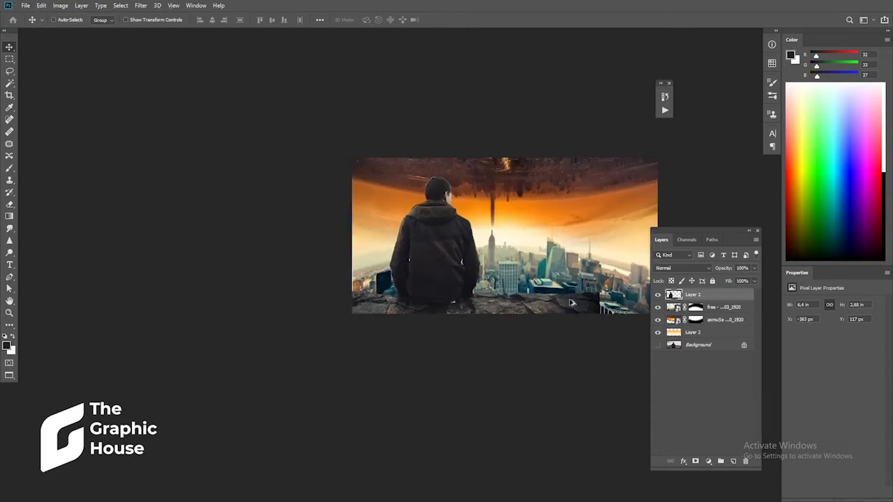
pyautogui.moveTo(585, 284); pyautogui.dragTo(434, 244)
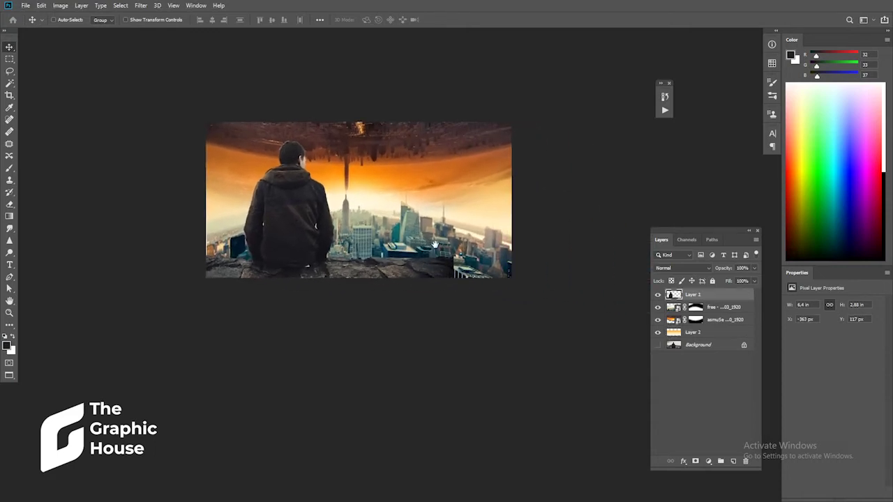
pyautogui.click(9, 59)
pyautogui.moveTo(346, 246); pyautogui.dragTo(500, 334)
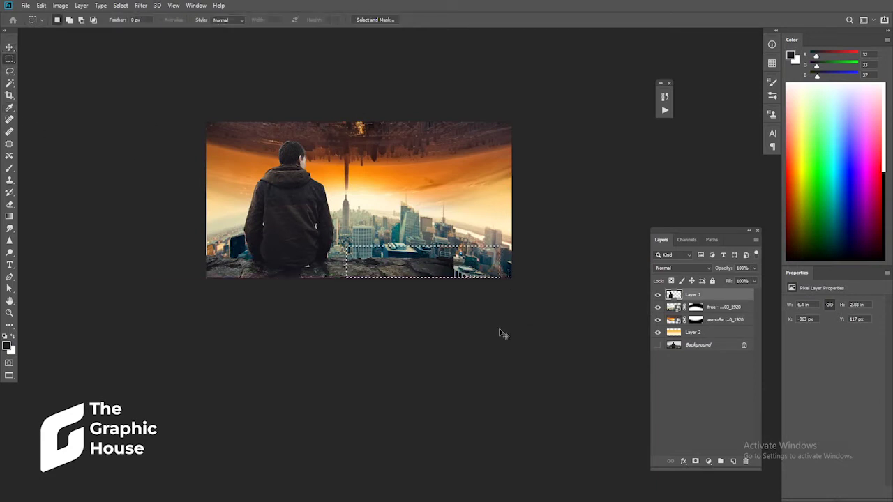
pyautogui.hotkey('ctrl', 'j')
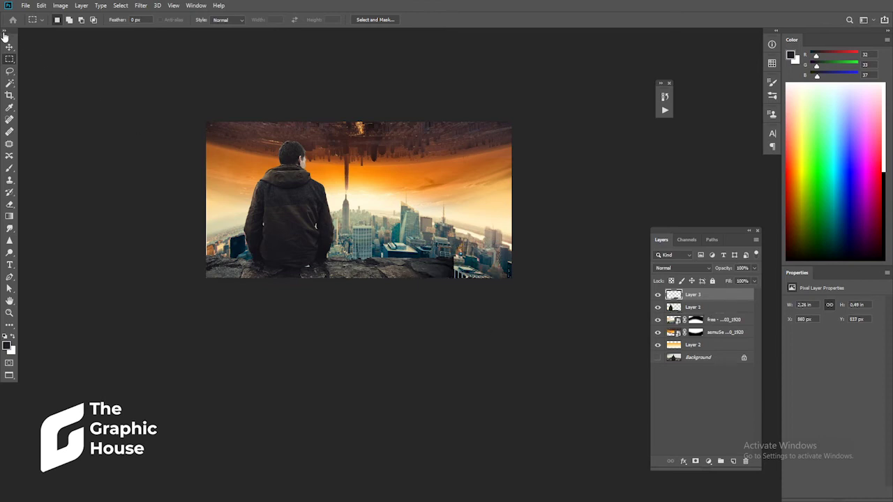
# Slide the copied rock strip right to X 1254 px and give it a layer mask.
pyautogui.click(9, 47)
pyautogui.moveTo(437, 272); pyautogui.dragTo(492, 277)
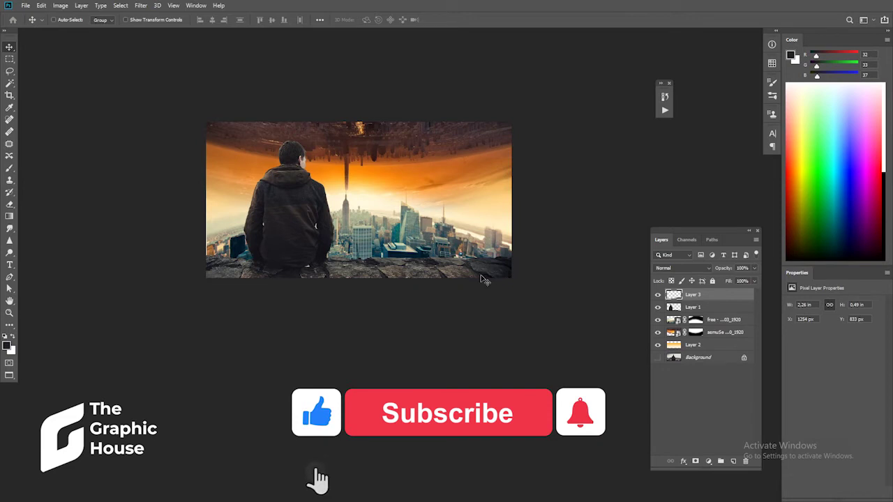
pyautogui.click(696, 462)
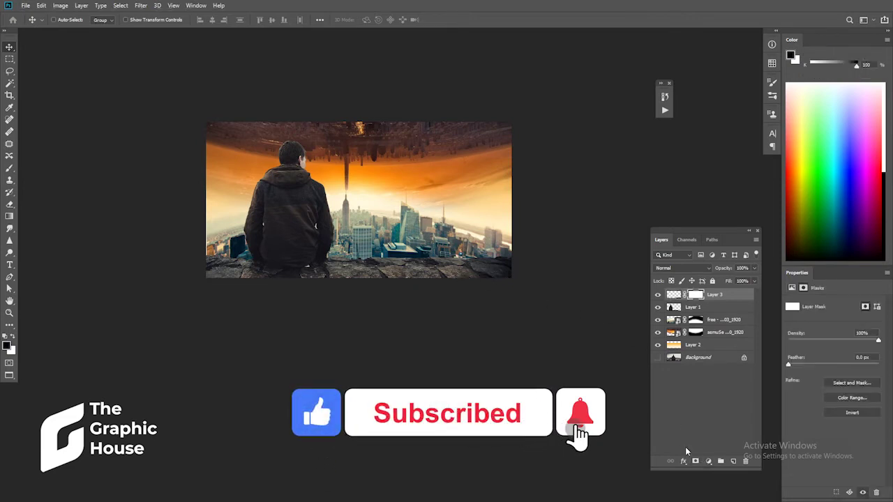
pyautogui.press('b')
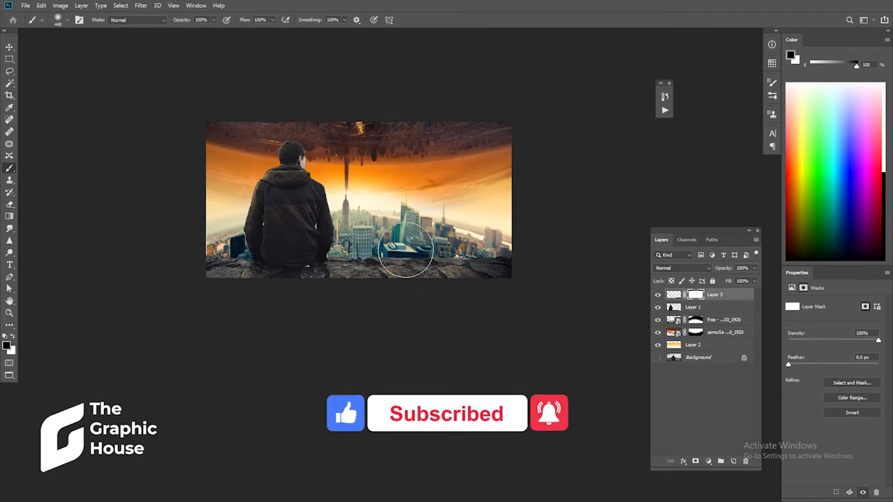
pyautogui.press('v')
pyautogui.hotkey('ctrl', '+')
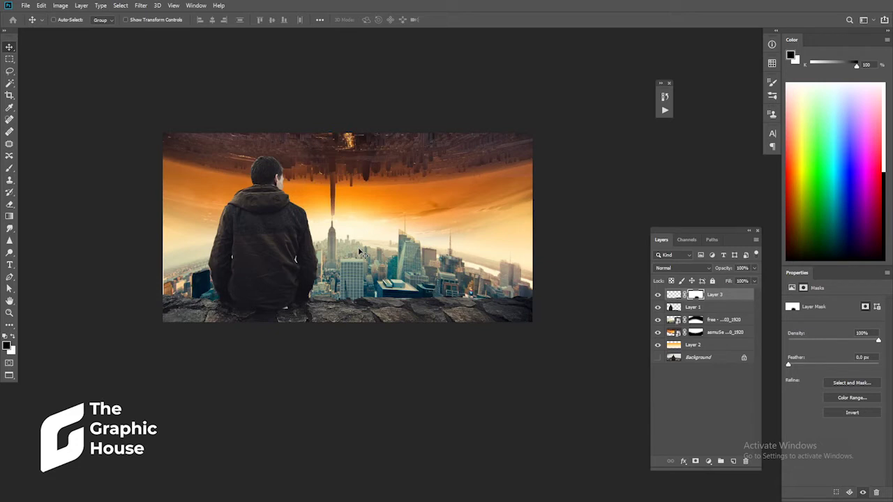
# Merge Layer 1 and the copied rock strip into a single 7.65 in wide Layer 3.
pyautogui.keyDown('ctrl'); pyautogui.click(259, 231); pyautogui.keyUp('ctrl')
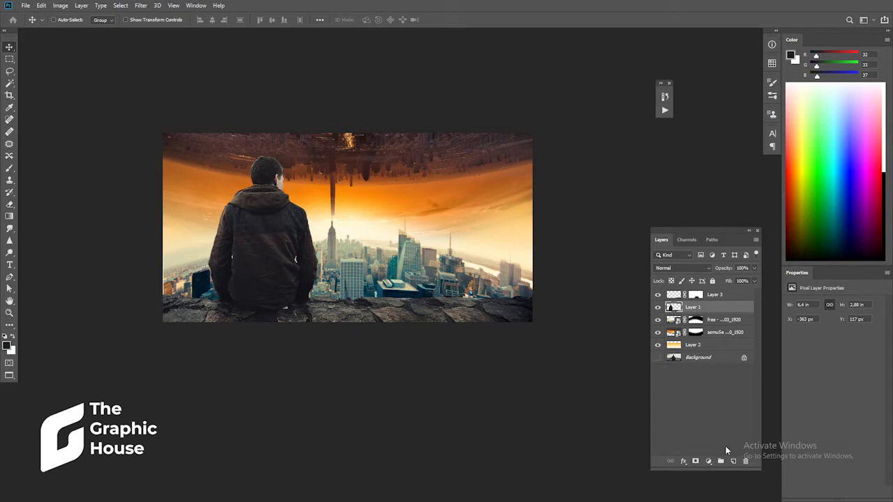
pyautogui.keyDown('ctrl'); pyautogui.click(718, 295); pyautogui.keyUp('ctrl')
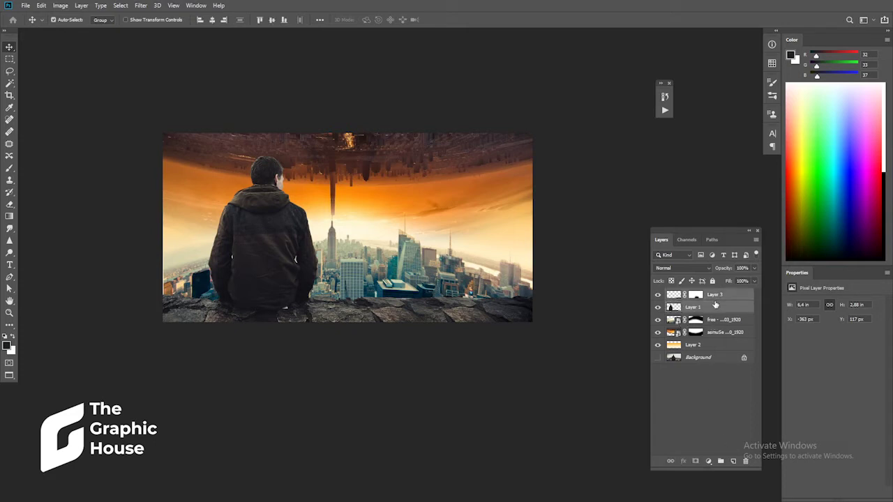
pyautogui.hotkey('ctrl', 'e')
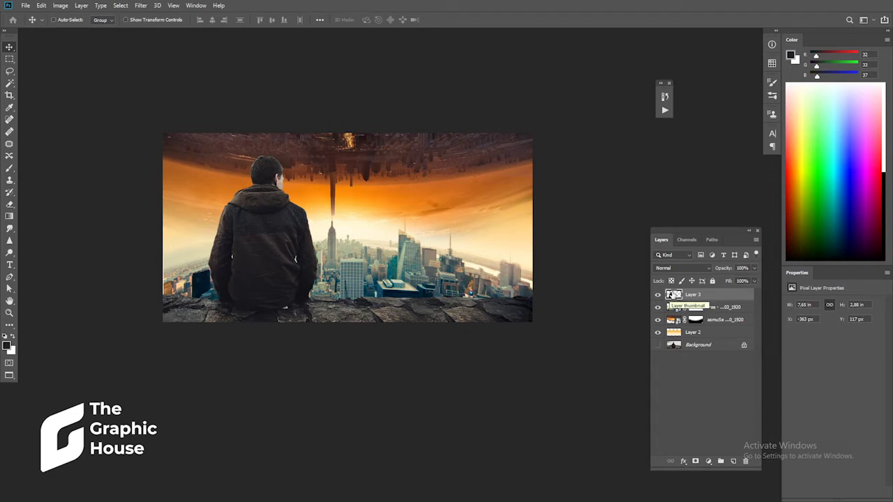
pyautogui.press('ctrl')
pyautogui.click(733, 461)
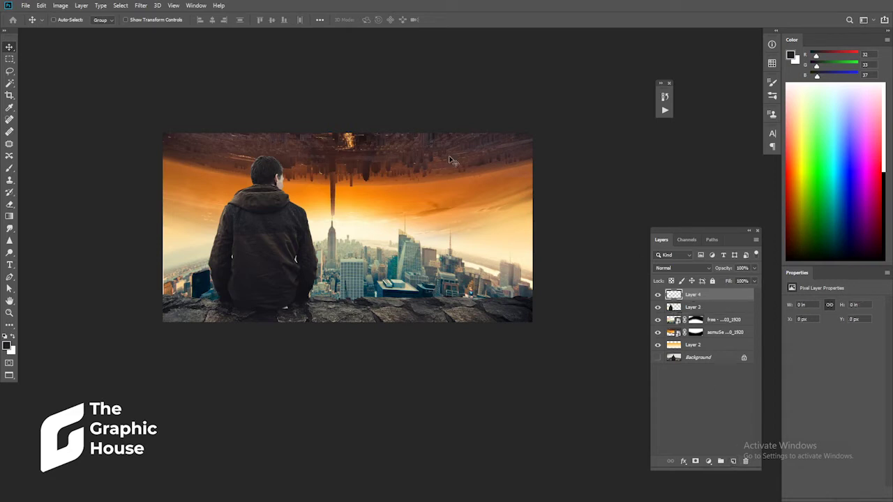
pyautogui.hotkey('ctrl', 'z')
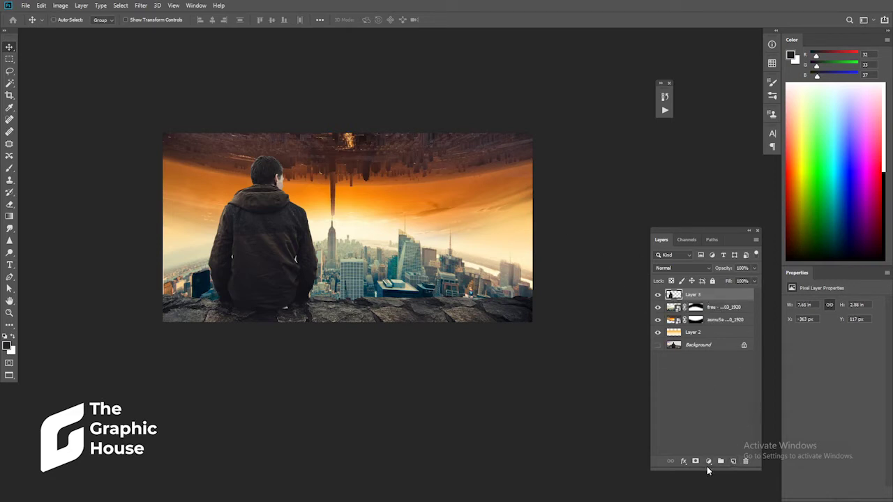
pyautogui.click(708, 463)
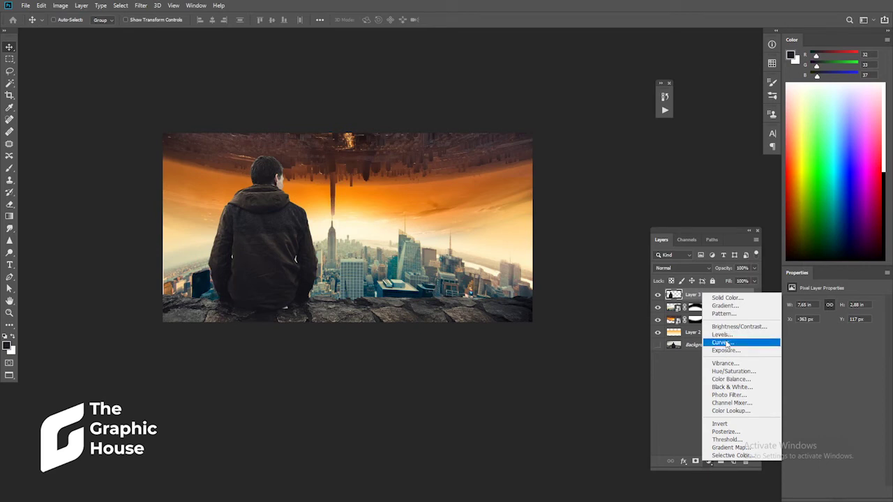
# Add a Brightness/Contrast adjustment at brightness -111 and clip it to Layer 3.
pyautogui.click(732, 328)
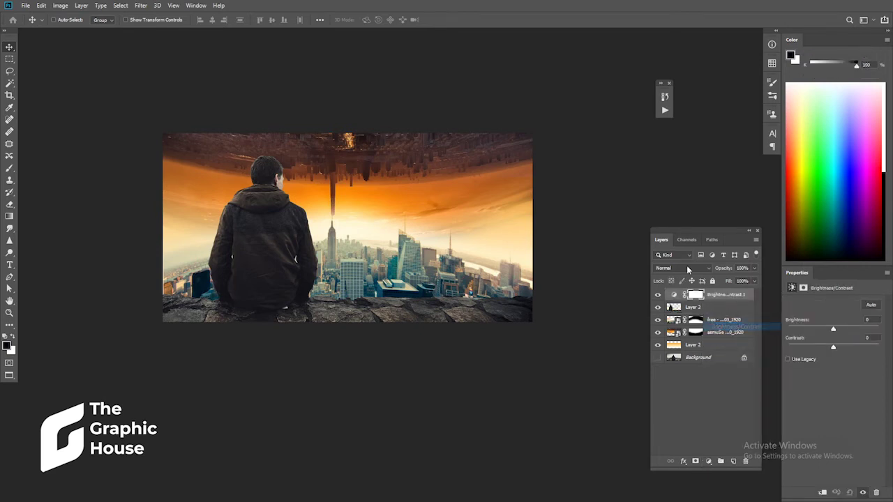
pyautogui.moveTo(833, 329); pyautogui.dragTo(801, 330)
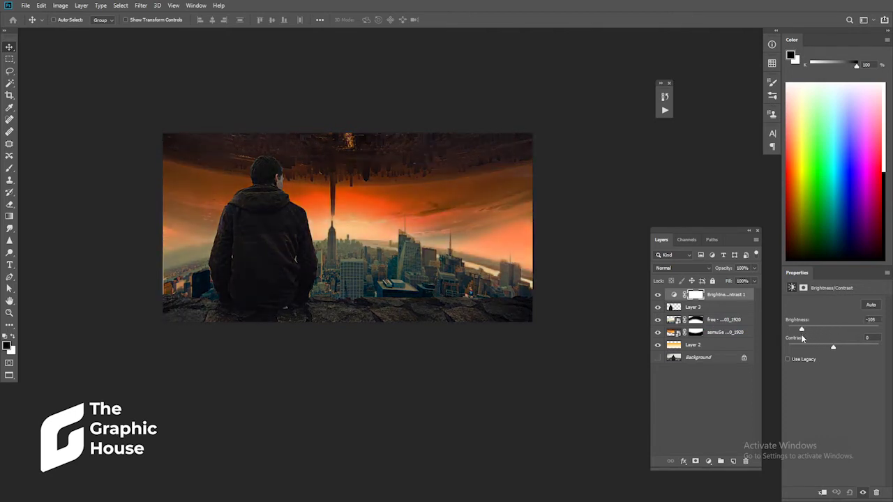
pyautogui.moveTo(801, 335); pyautogui.dragTo(808, 335)
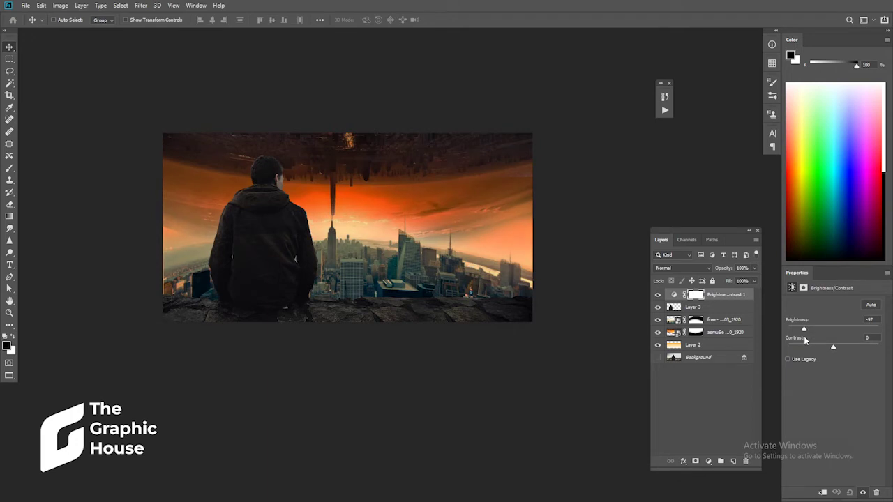
pyautogui.moveTo(803, 340); pyautogui.dragTo(799, 336)
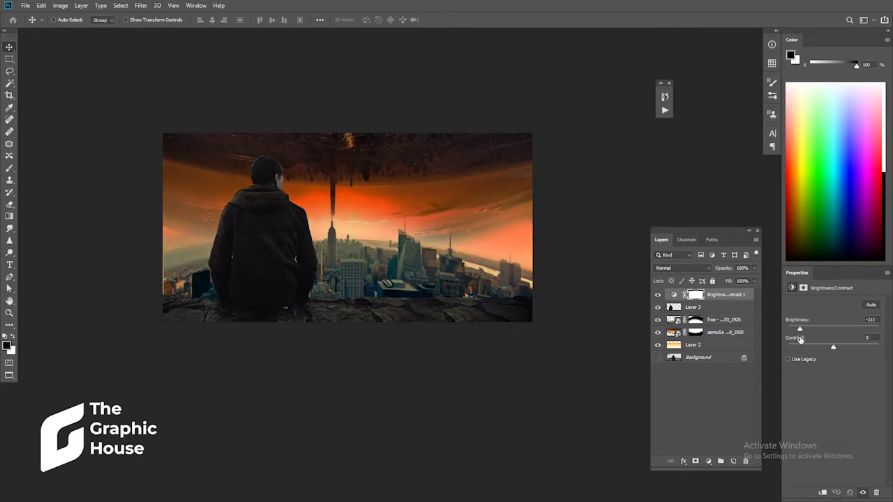
pyautogui.keyDown('alt'); pyautogui.click(675, 298); pyautogui.keyUp('alt')
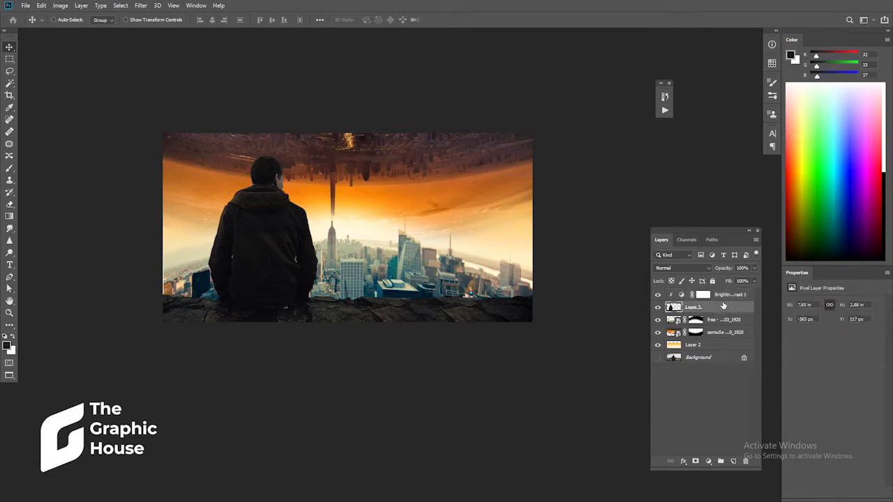
# Paint black on the adjustment mask with a soft 91 px brush over the man's head and right side.
pyautogui.click(701, 295)
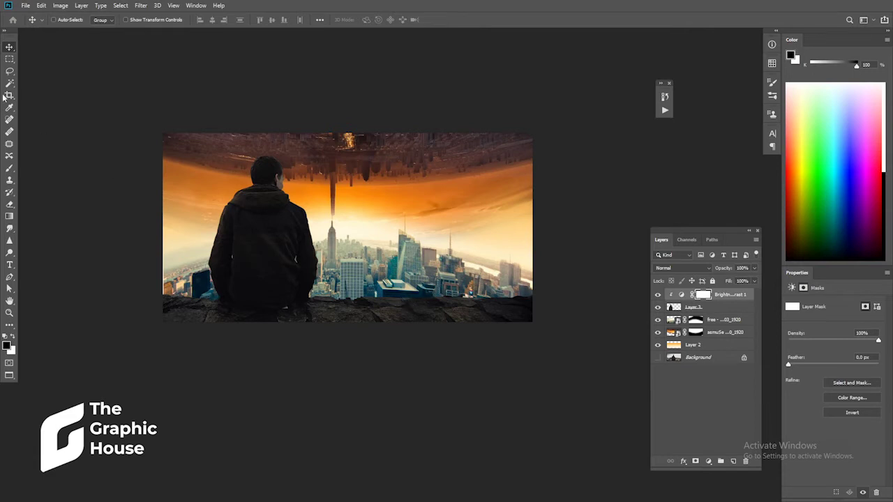
pyautogui.click(9, 168)
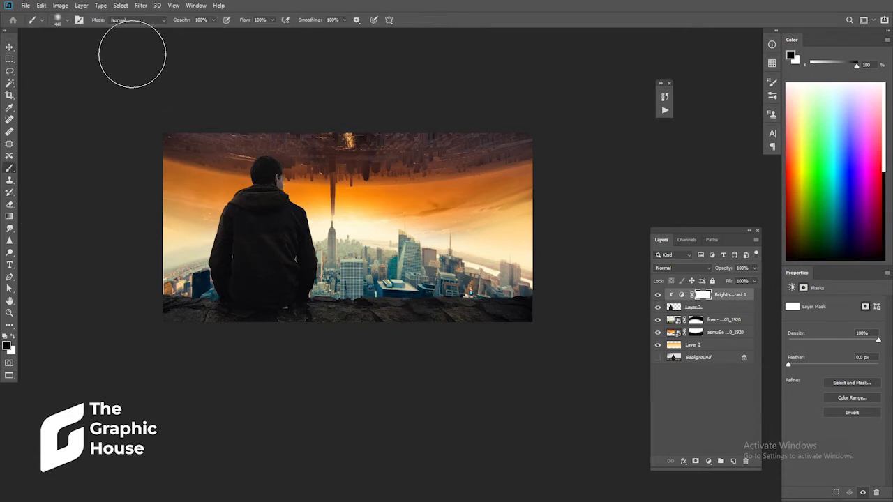
pyautogui.click(60, 20)
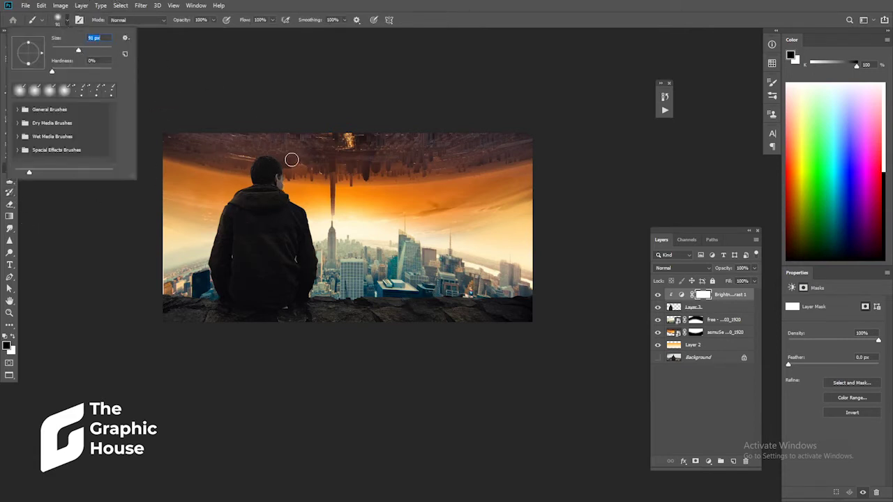
pyautogui.press('Return')
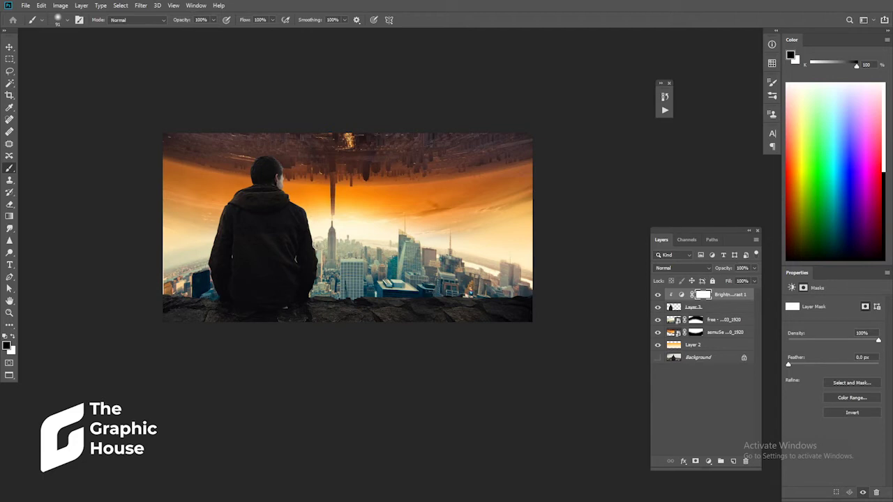
pyautogui.moveTo(322, 263); pyautogui.dragTo(326, 279)
pyautogui.scroll(1, 304, 182)
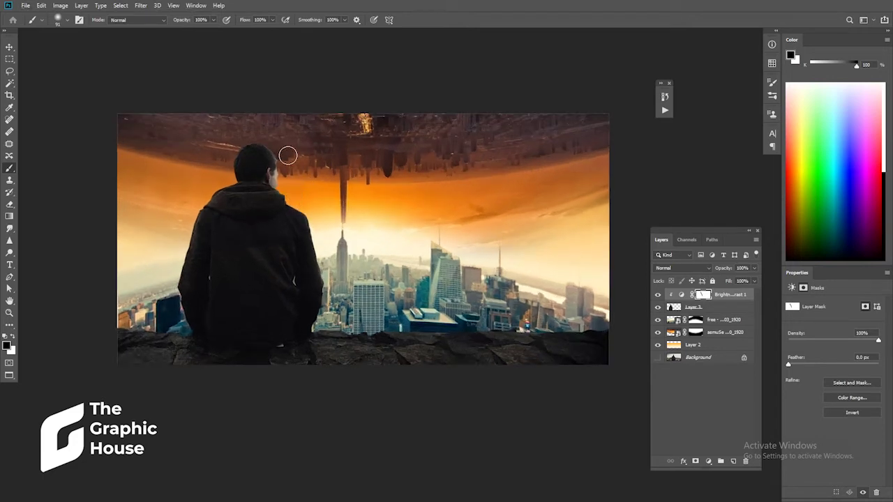
pyautogui.moveTo(234, 150); pyautogui.dragTo(283, 153)
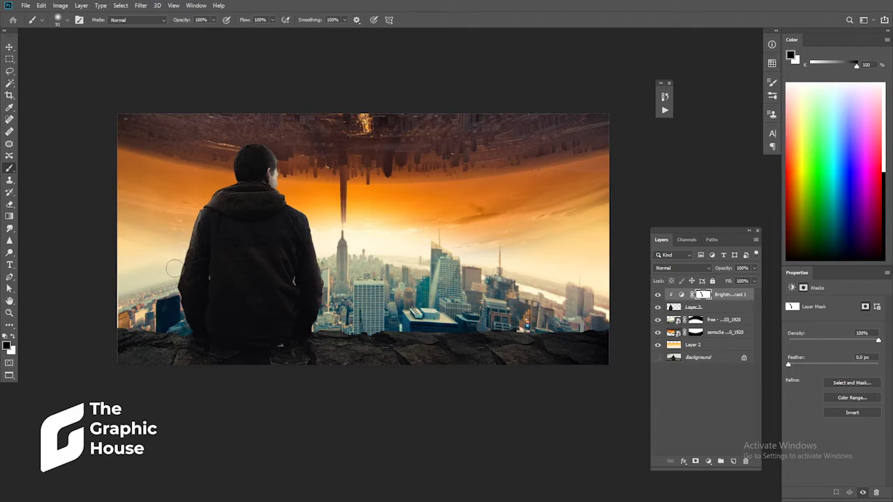
# With a 190 px brush, mask the darkening beside the head, over the skyline and lower-left buildings.
pyautogui.click(66, 23)
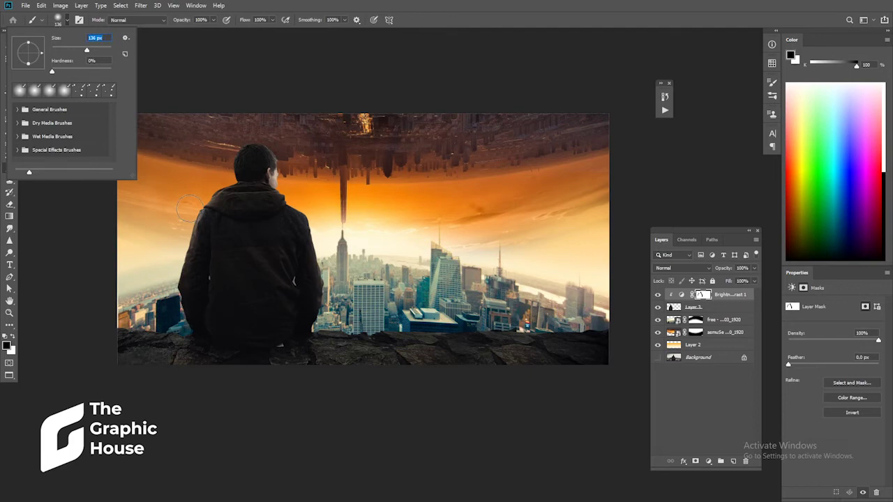
pyautogui.click(173, 237)
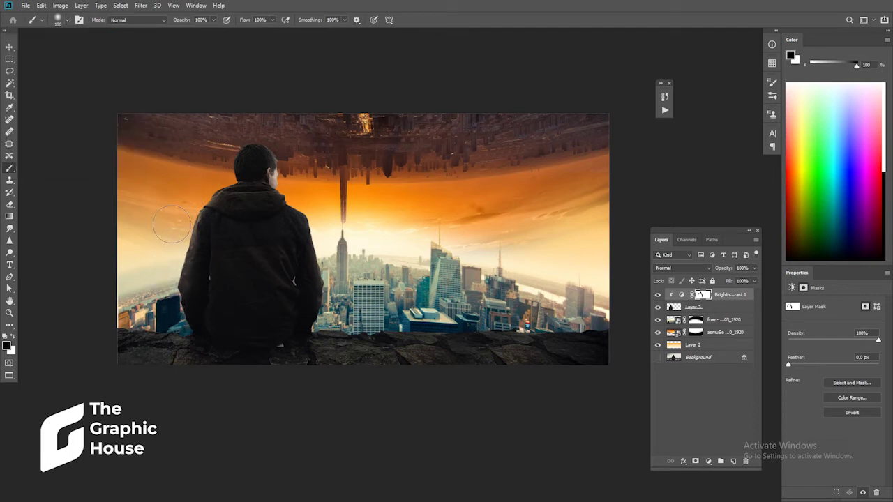
pyautogui.moveTo(270, 112)
pyautogui.mouseDown()
pyautogui.moveTo(300, 146)
pyautogui.moveTo(279, 127)
pyautogui.moveTo(275, 136)
pyautogui.moveTo(291, 150)
pyautogui.moveTo(295, 135)
pyautogui.mouseUp()
pyautogui.moveTo(329, 251)
pyautogui.mouseDown()
pyautogui.moveTo(342, 289)
pyautogui.moveTo(335, 321)
pyautogui.moveTo(541, 332)
pyautogui.moveTo(602, 318)
pyautogui.moveTo(593, 322)
pyautogui.mouseUp()
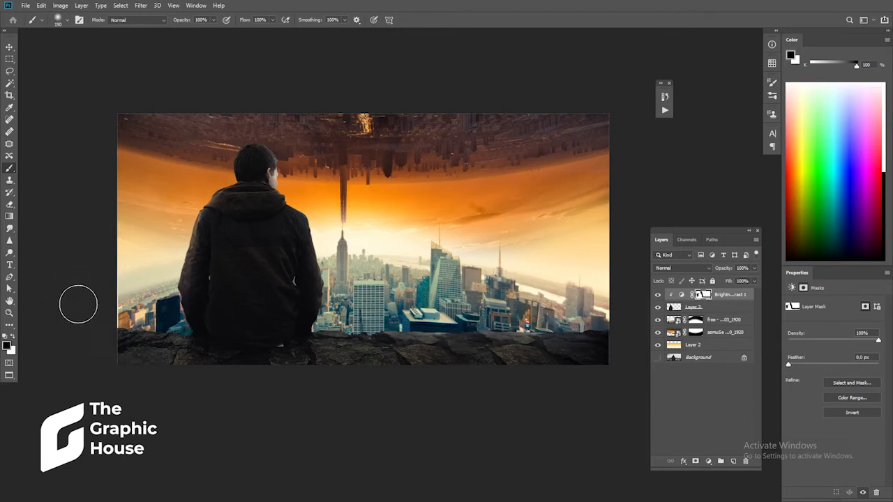
pyautogui.moveTo(157, 333)
pyautogui.mouseDown()
pyautogui.moveTo(156, 318)
pyautogui.moveTo(129, 311)
pyautogui.mouseUp()
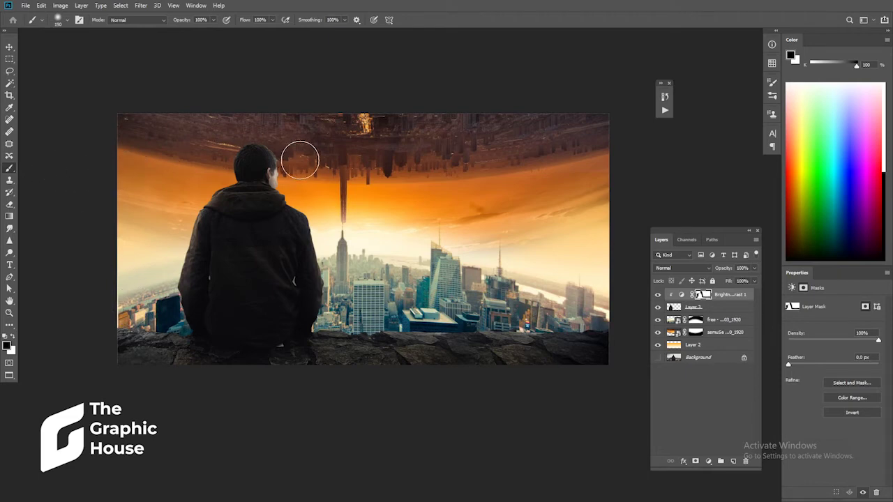
# Switch to the Move tool and select Layer 3.
pyautogui.click(9, 47)
pyautogui.scroll(-2, 412, 193)
pyautogui.scroll(1, 403, 201)
pyautogui.scroll(1, 402, 200)
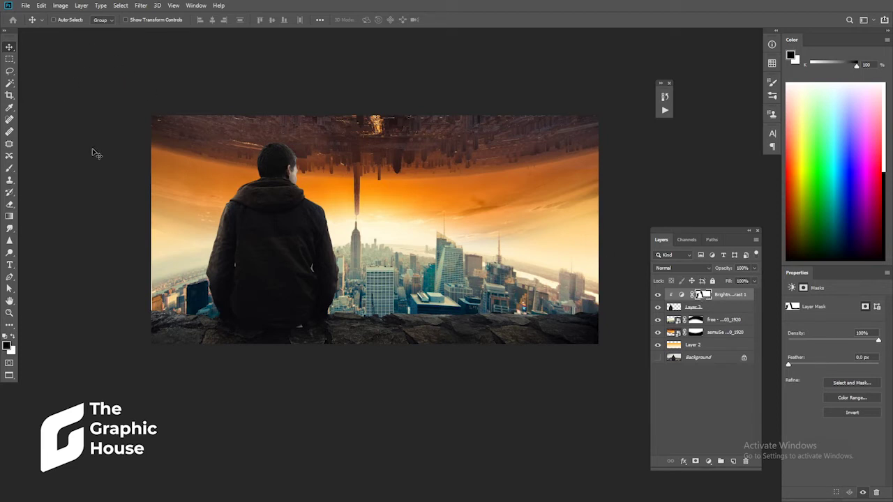
pyautogui.press('b')
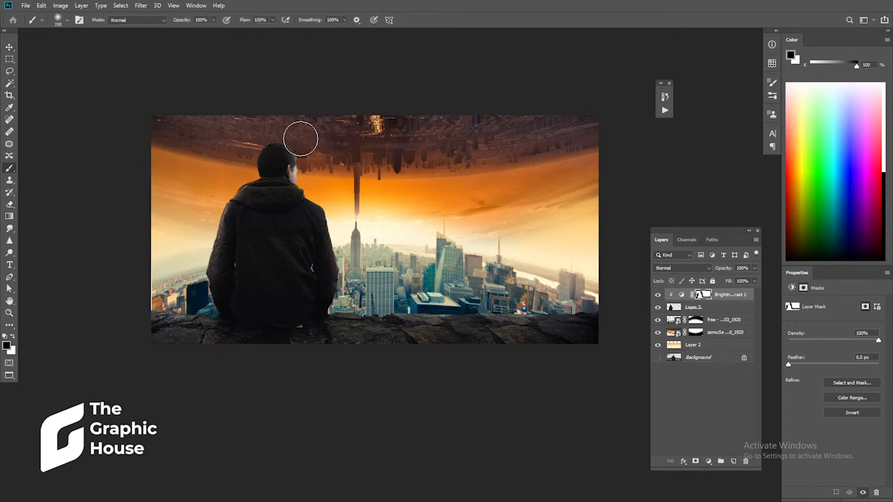
pyautogui.click(9, 47)
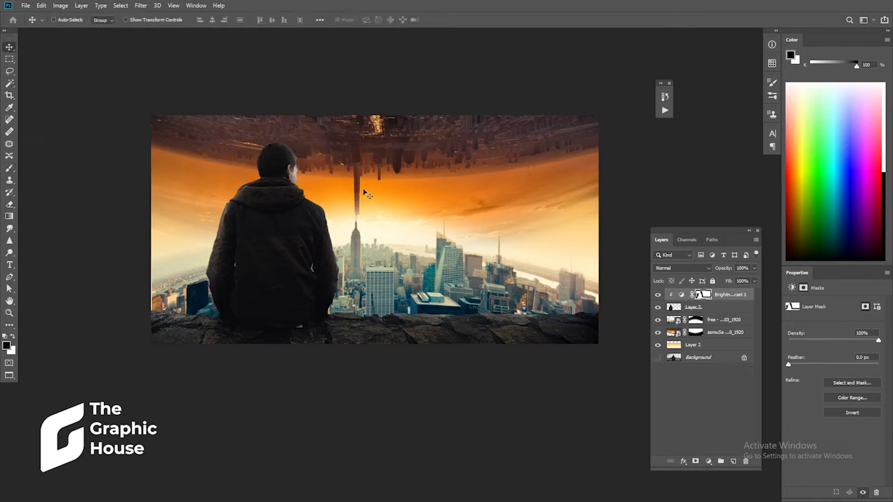
pyautogui.click(693, 310)
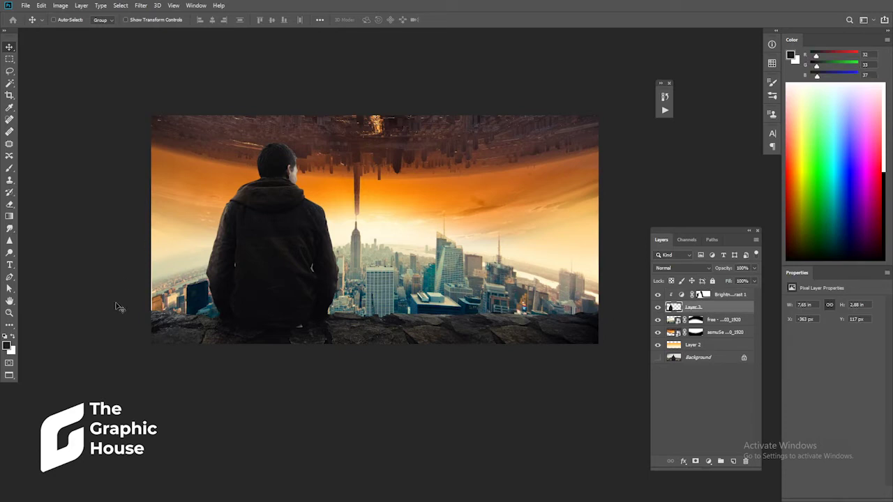
# Dodge the buildings beside the man and along the city's bottom and left edges with a 149 px brush.
pyautogui.click(10, 230)
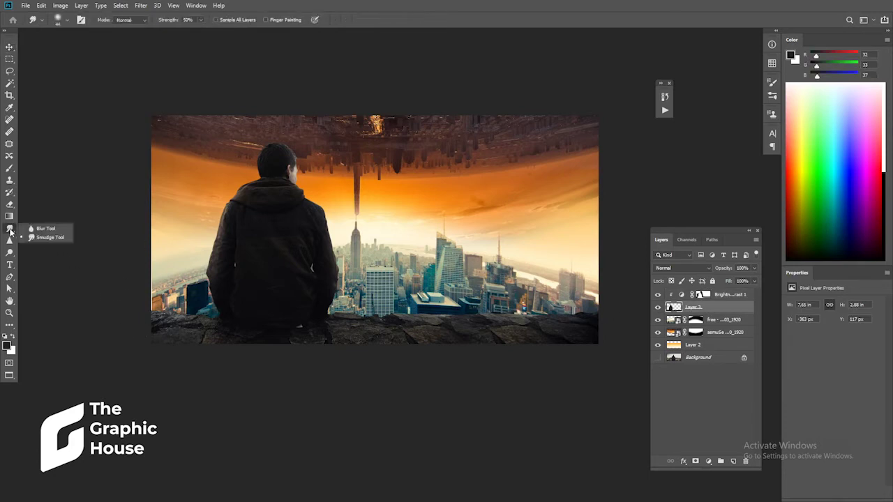
pyautogui.click(10, 252)
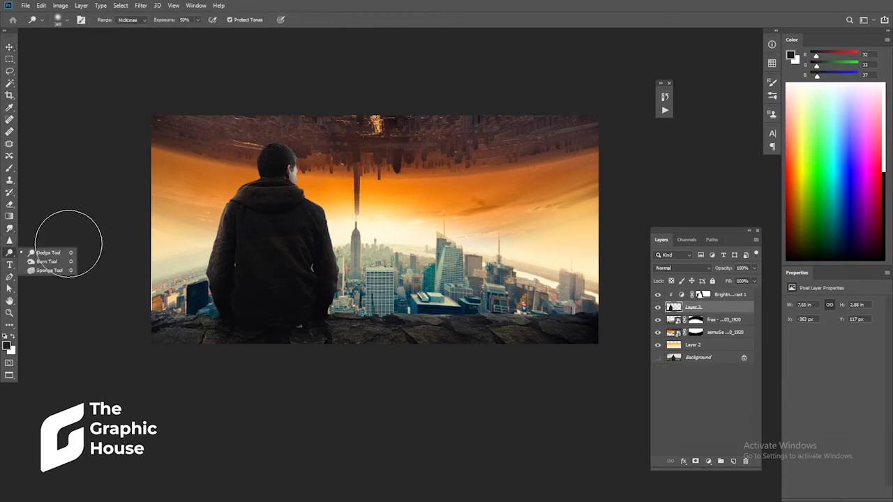
pyautogui.click(67, 21)
pyautogui.click(297, 164)
pyautogui.moveTo(334, 227)
pyautogui.mouseDown()
pyautogui.moveTo(340, 300)
pyautogui.moveTo(328, 202)
pyautogui.mouseUp()
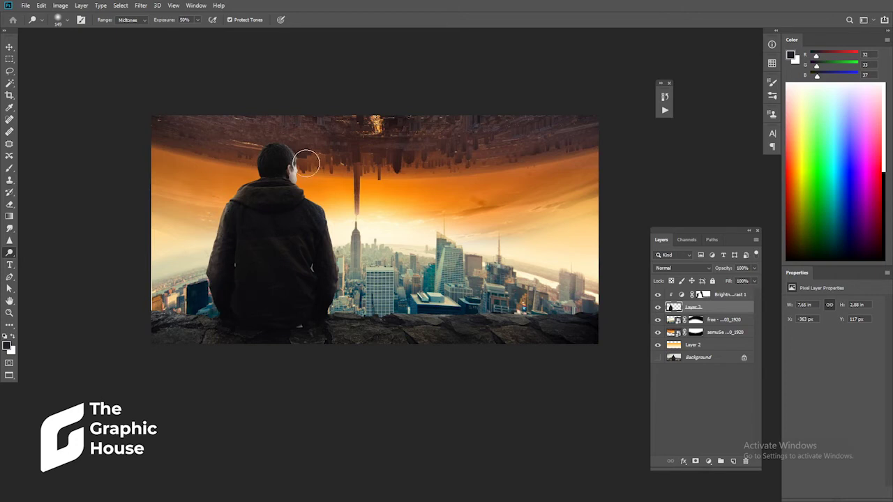
pyautogui.moveTo(355, 309)
pyautogui.mouseDown()
pyautogui.moveTo(542, 309)
pyautogui.moveTo(181, 312)
pyautogui.mouseUp()
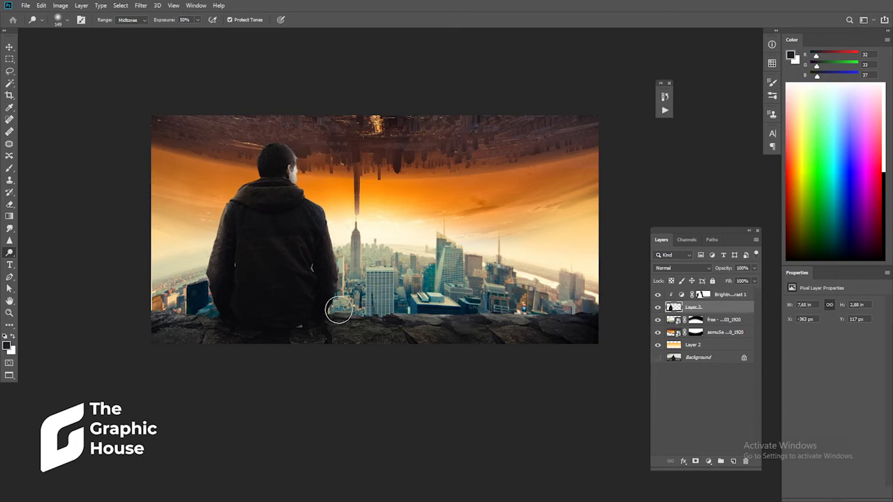
pyautogui.moveTo(202, 317); pyautogui.dragTo(167, 308)
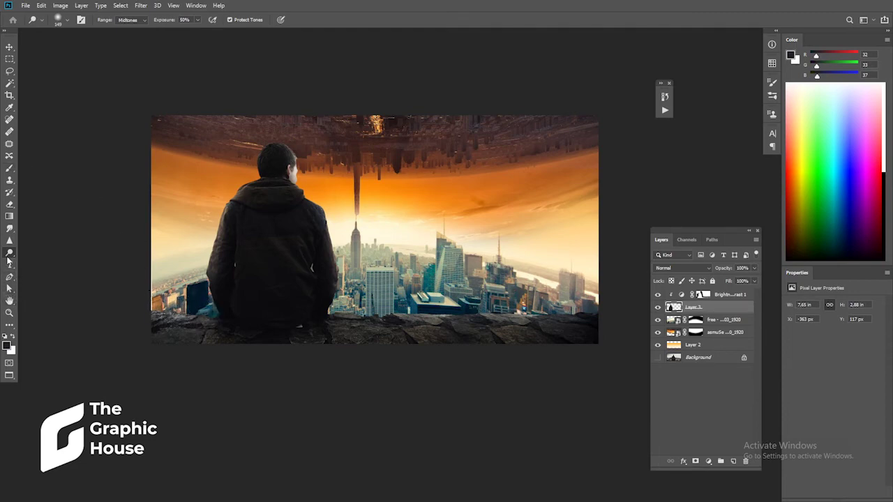
# Burn the man's jacket and the rocky ledge with a 275 px brush.
pyautogui.rightClick(10, 252)
pyautogui.click(42, 262)
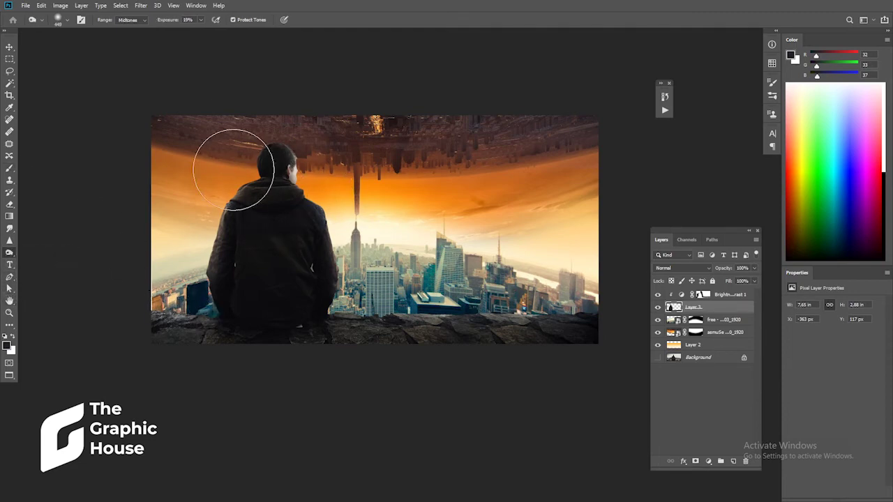
pyautogui.click(67, 20)
pyautogui.moveTo(88, 52); pyautogui.dragTo(89, 54)
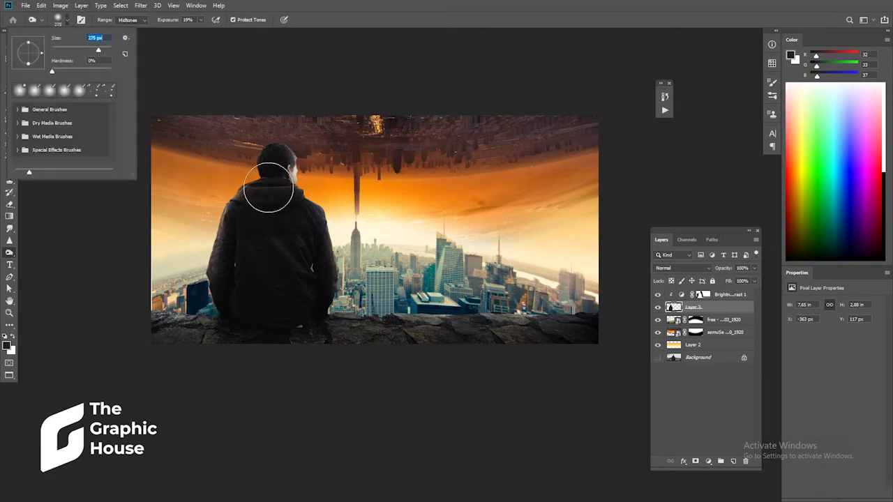
pyautogui.click(259, 194)
pyautogui.moveTo(241, 277)
pyautogui.mouseDown()
pyautogui.moveTo(247, 295)
pyautogui.moveTo(289, 213)
pyautogui.moveTo(313, 289)
pyautogui.moveTo(302, 309)
pyautogui.moveTo(259, 151)
pyautogui.moveTo(261, 230)
pyautogui.moveTo(273, 146)
pyautogui.moveTo(281, 230)
pyautogui.moveTo(303, 286)
pyautogui.moveTo(265, 319)
pyautogui.mouseUp()
pyautogui.moveTo(614, 333)
pyautogui.mouseDown()
pyautogui.moveTo(166, 325)
pyautogui.moveTo(148, 339)
pyautogui.moveTo(259, 355)
pyautogui.moveTo(390, 355)
pyautogui.mouseUp()
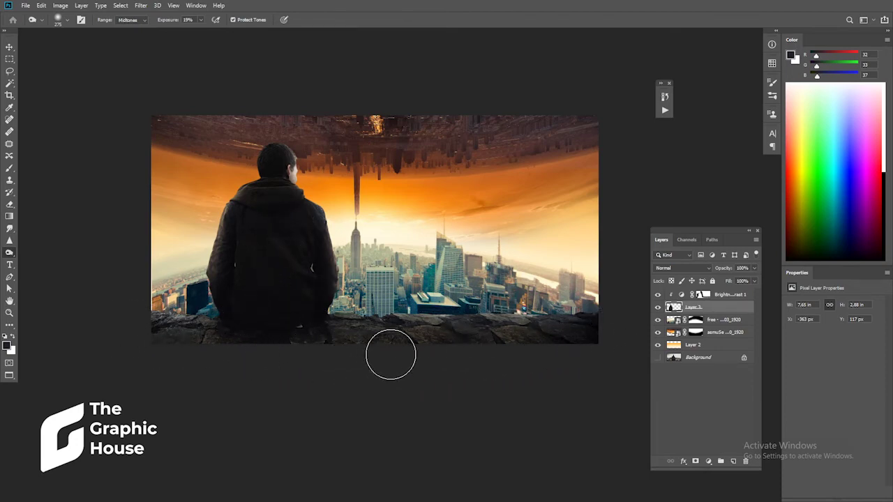
# Raise the exposure to 59% then 75% and tone the man's back and the rock ledge.
pyautogui.click(201, 20)
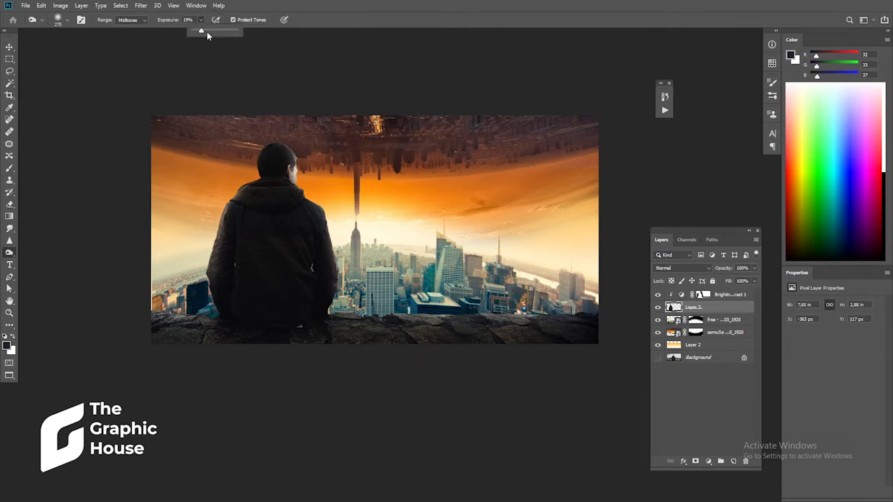
pyautogui.click(269, 226)
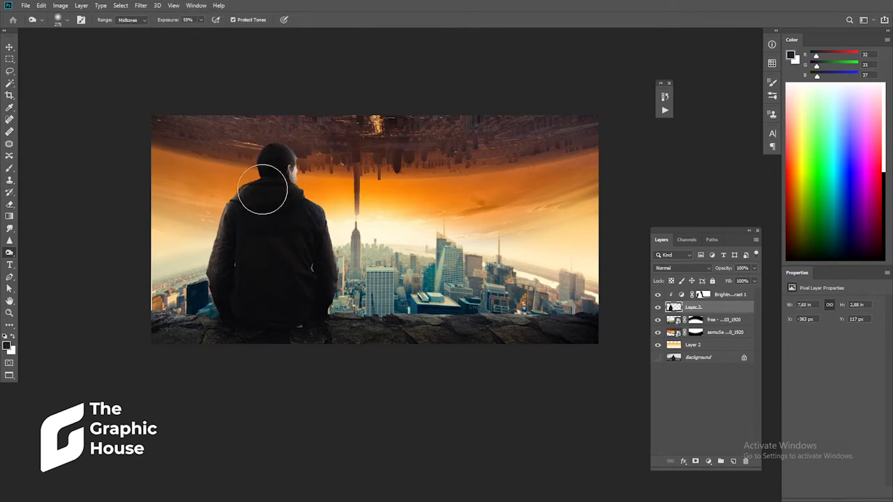
pyautogui.moveTo(325, 323); pyautogui.dragTo(582, 345)
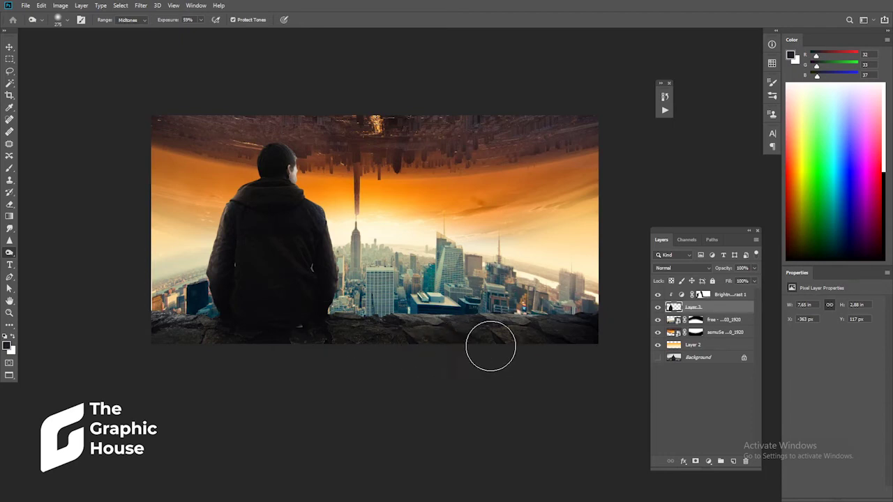
pyautogui.click(201, 20)
pyautogui.moveTo(203, 31); pyautogui.dragTo(208, 30)
pyautogui.moveTo(182, 342); pyautogui.dragTo(276, 351)
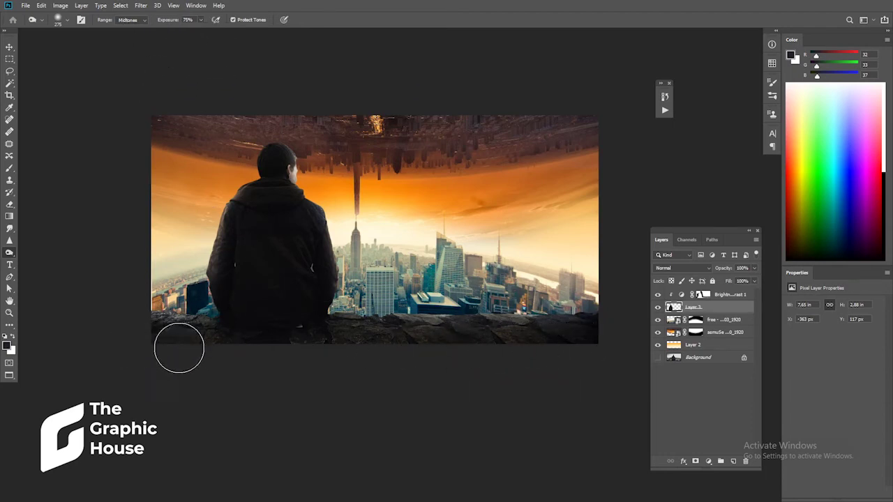
# Zoom out to the whole composite and create a new empty layer.
pyautogui.hotkey('ctrl', '-')
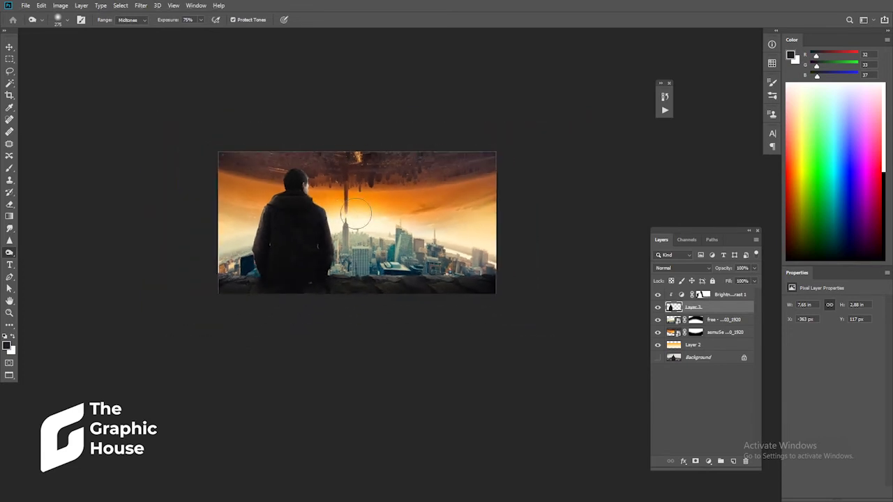
pyautogui.press('v')
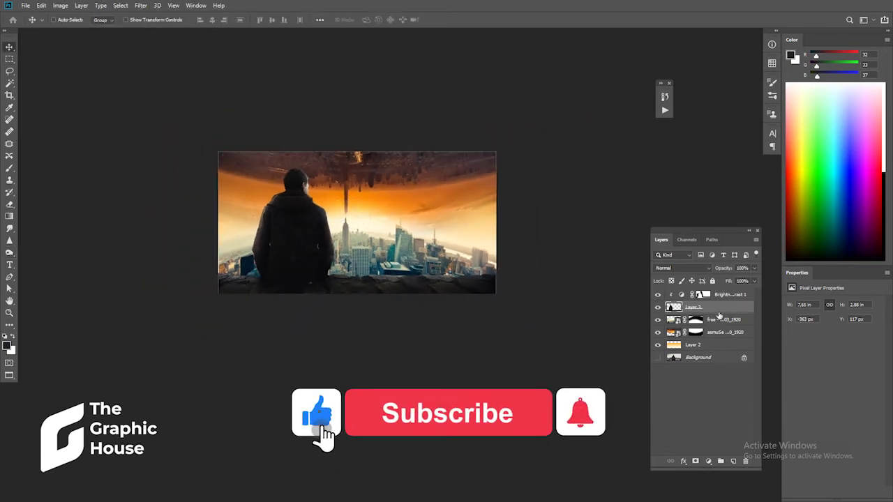
pyautogui.click(733, 461)
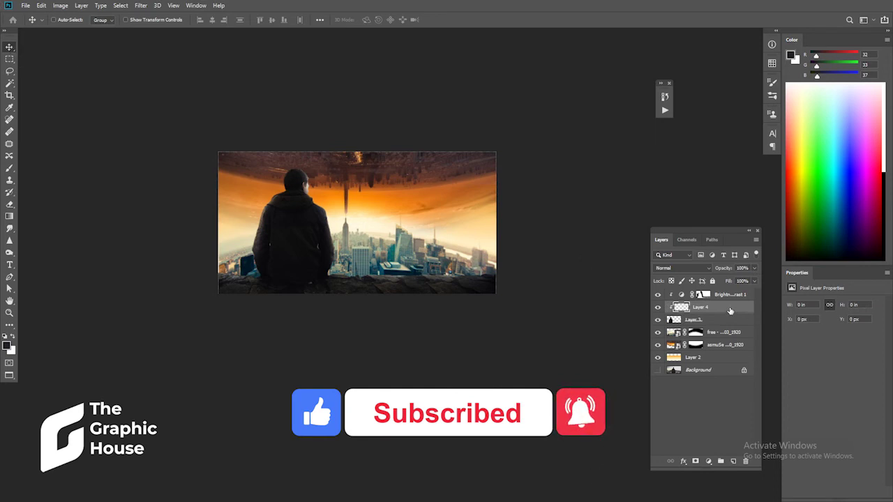
# Move Layer 4 below Layer 3 and paint a 417 px soft cream glow near the city centre.
pyautogui.moveTo(729, 308); pyautogui.dragTo(731, 332)
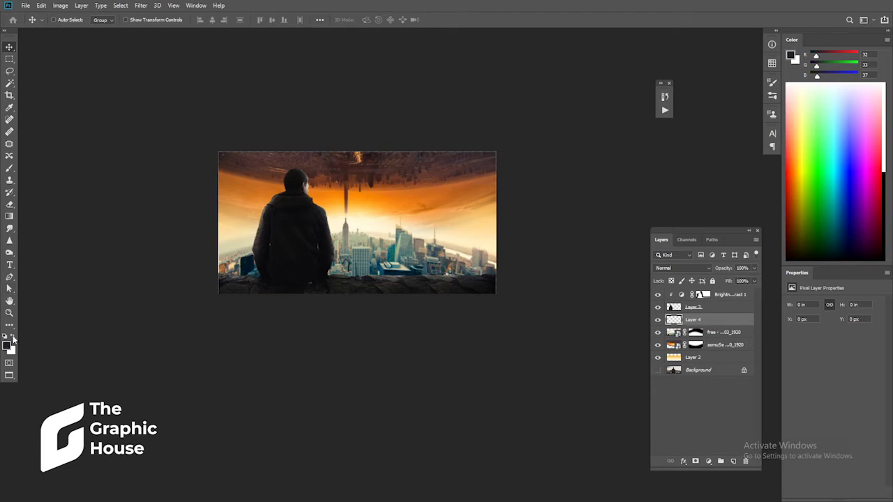
pyautogui.click(10, 168)
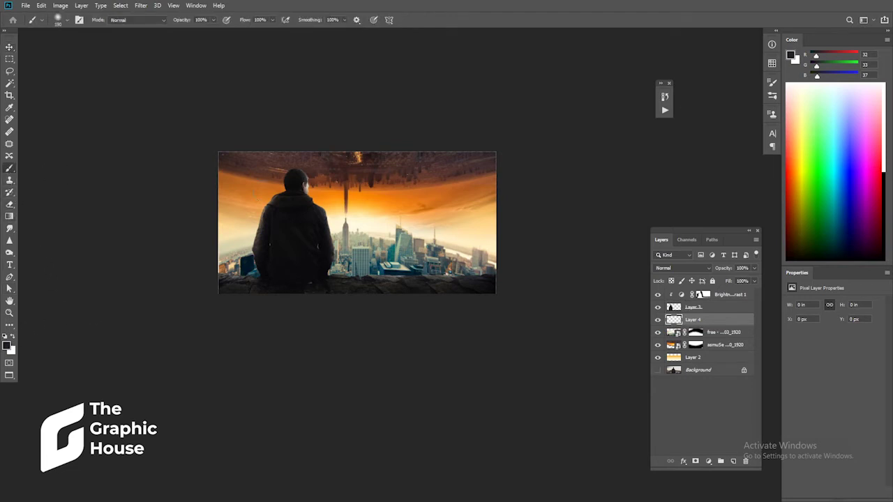
pyautogui.click(67, 21)
pyautogui.moveTo(99, 50); pyautogui.dragTo(103, 51)
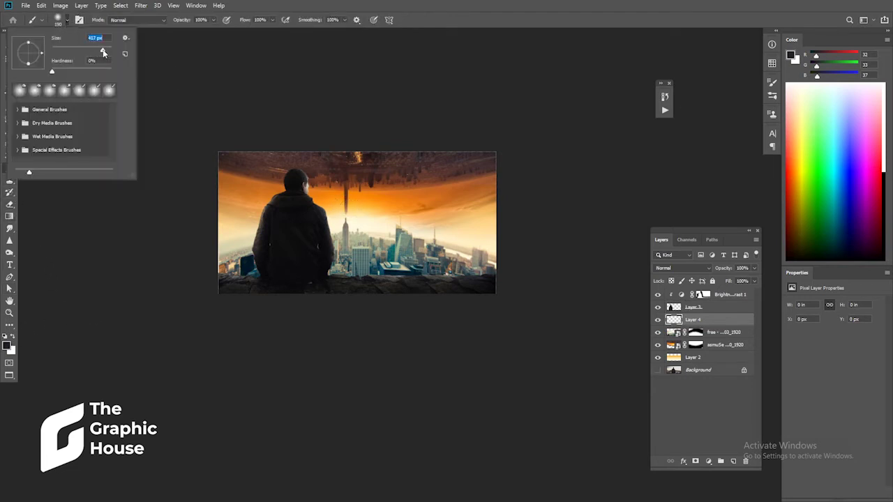
pyautogui.keyDown('alt'); pyautogui.click(363, 212); pyautogui.keyUp('alt')
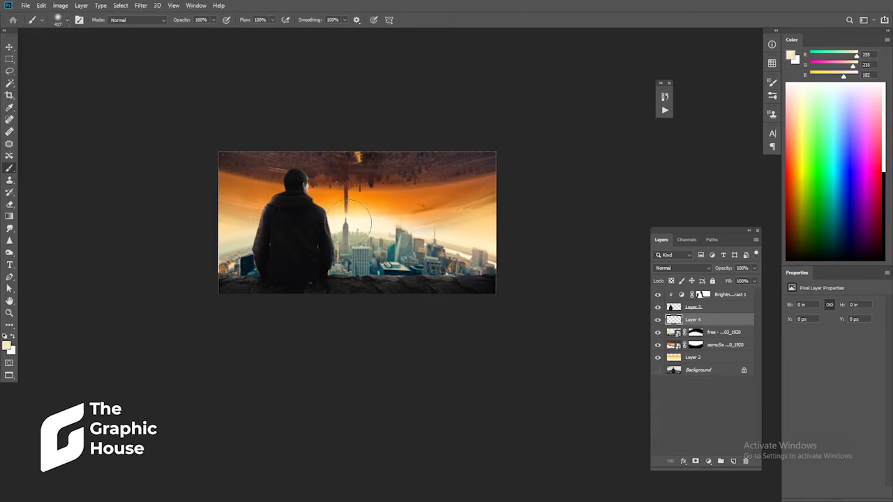
pyautogui.click(349, 223)
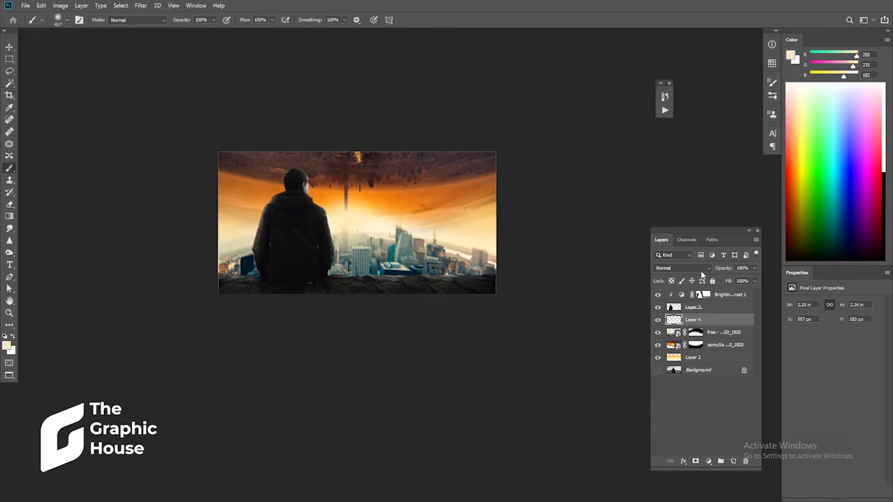
# Set Layer 4 to Screen, scale the glow past the image edges, then switch it to Soft Light.
pyautogui.click(682, 268)
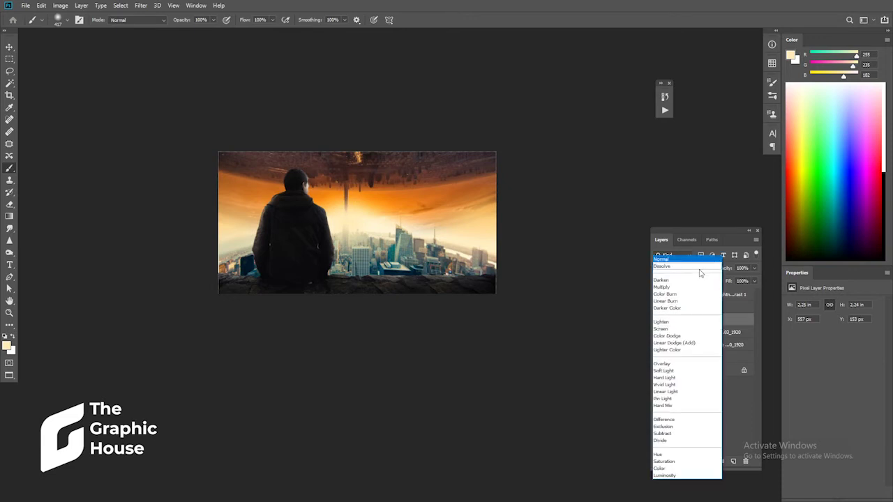
pyautogui.click(679, 330)
pyautogui.click(9, 47)
pyautogui.hotkey('ctrl', 't')
pyautogui.moveTo(394, 175); pyautogui.dragTo(498, 108)
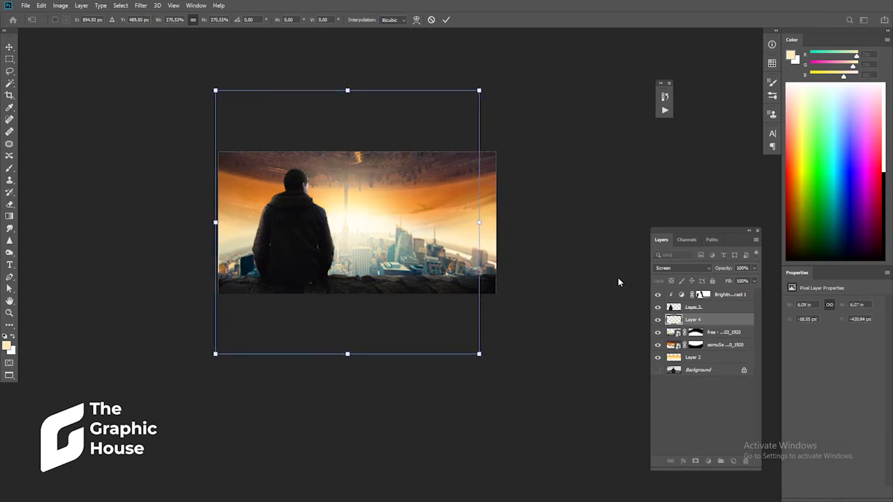
pyautogui.press('Return')
pyautogui.click(682, 268)
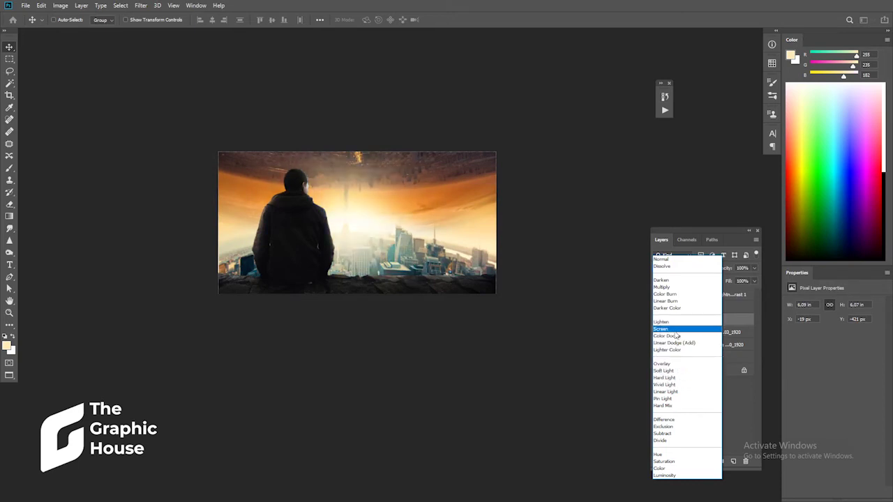
pyautogui.click(664, 370)
# Stretch the cream glow wider and slightly taller across the whole image, then duplicate Layer 4.
pyautogui.moveTo(377, 235); pyautogui.dragTo(373, 238)
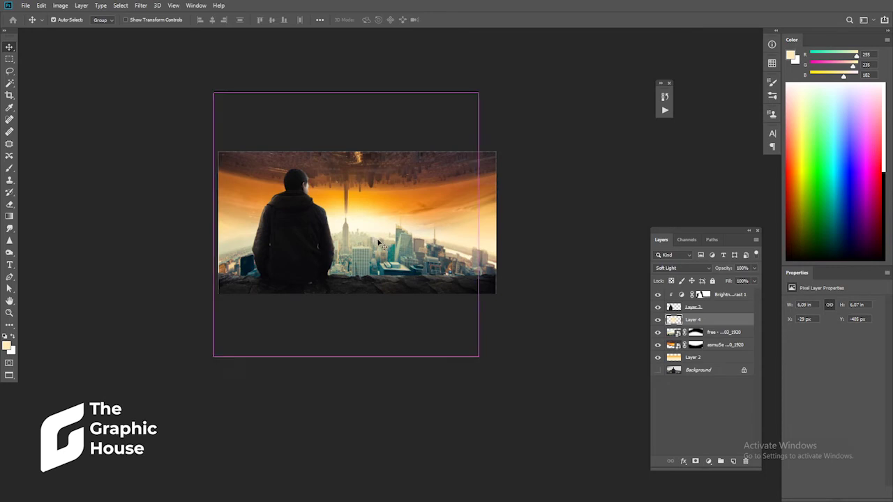
pyautogui.hotkey('ctrl', 't')
pyautogui.moveTo(477, 93); pyautogui.dragTo(469, 111)
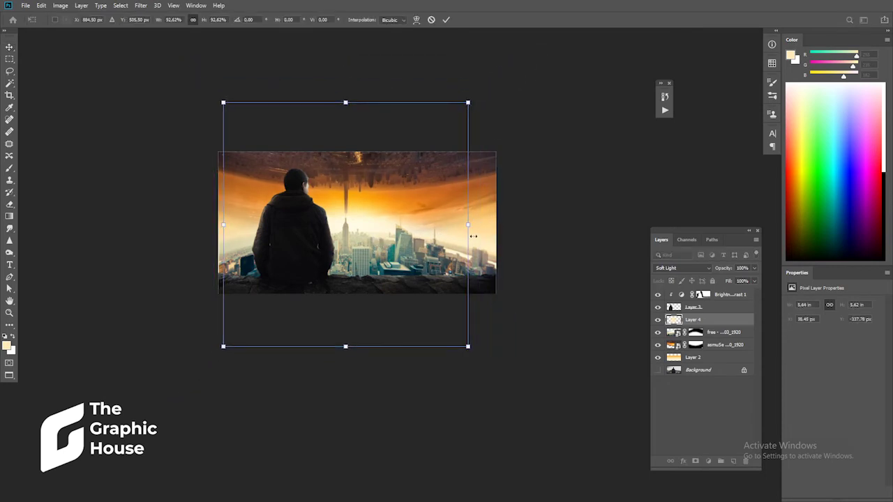
pyautogui.moveTo(468, 226); pyautogui.dragTo(499, 224)
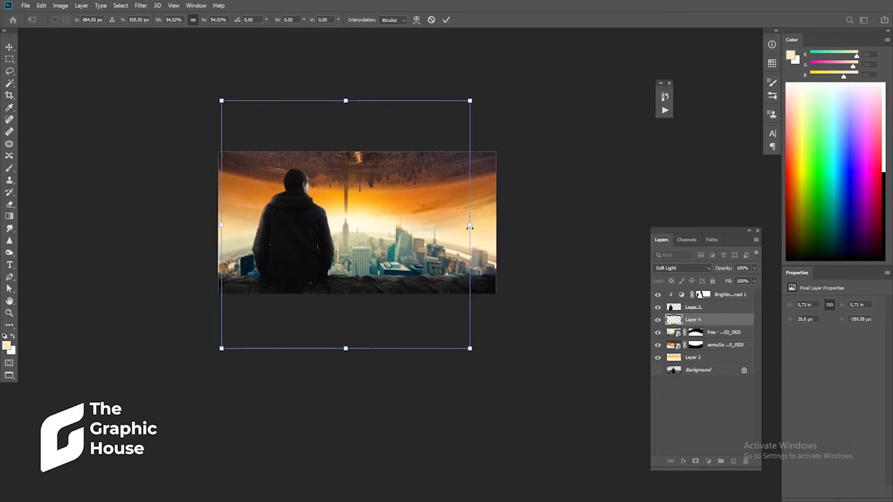
pyautogui.moveTo(499, 225); pyautogui.dragTo(540, 223)
pyautogui.moveTo(346, 101)
pyautogui.mouseDown()
pyautogui.moveTo(353, 90)
pyautogui.moveTo(349, 103)
pyautogui.mouseUp()
pyautogui.press('Return')
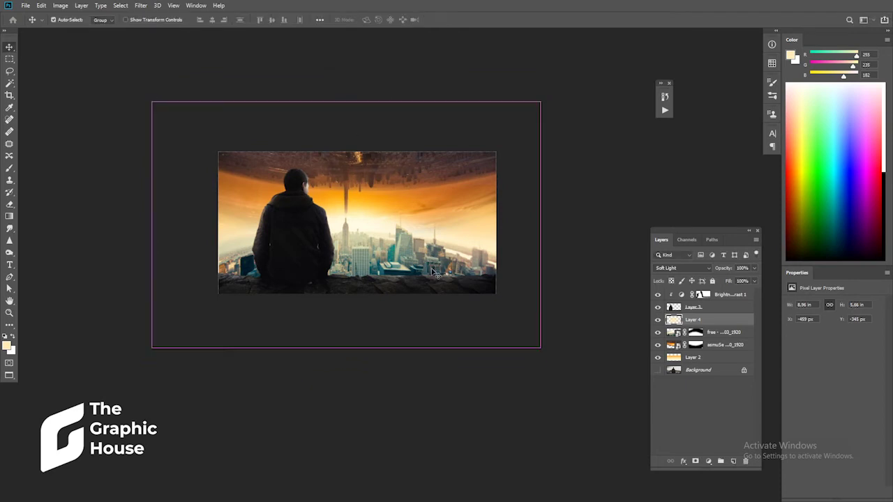
pyautogui.moveTo(692, 325); pyautogui.dragTo(733, 461)
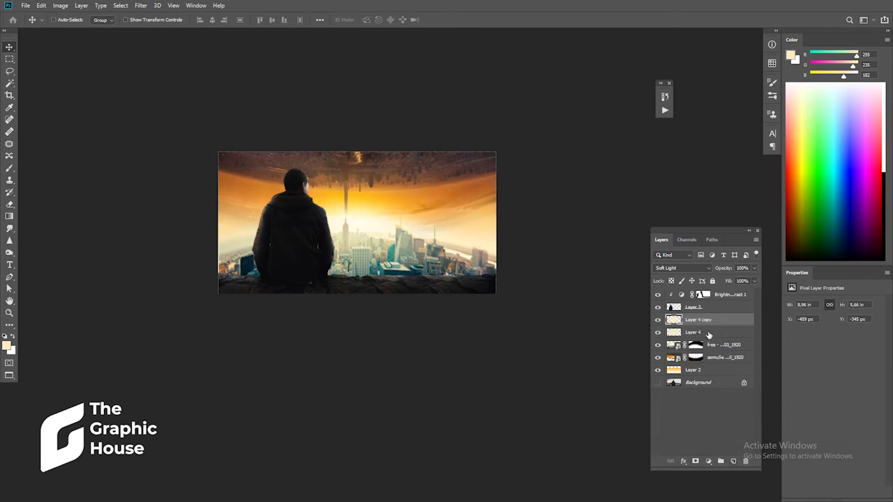
# Set Layer 4 copy to Screen, shrink it behind the man, and duplicate it to the stack's top.
pyautogui.click(677, 269)
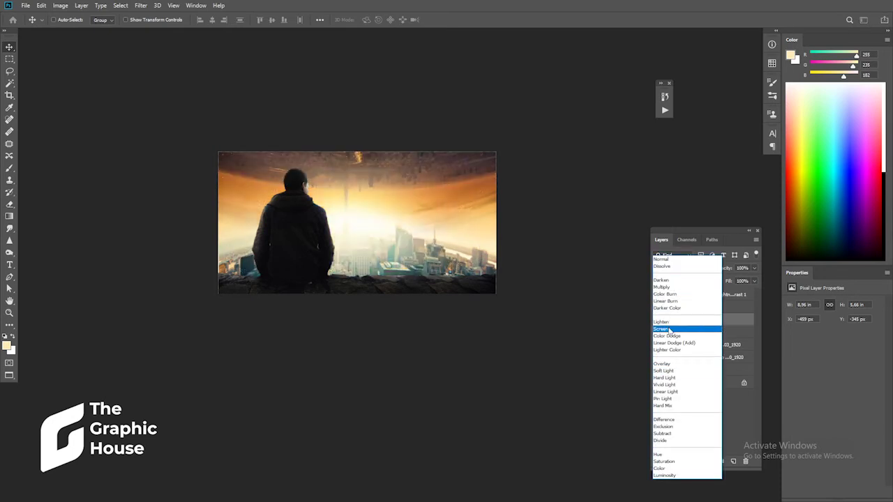
pyautogui.click(668, 329)
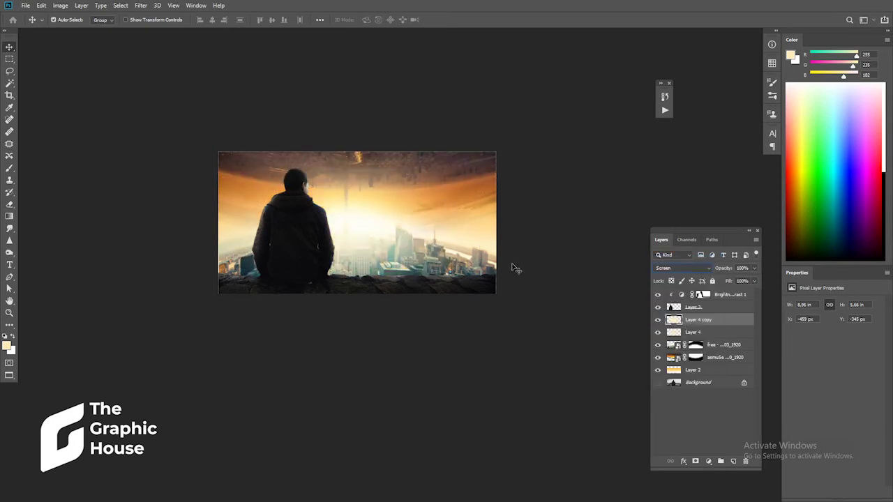
pyautogui.hotkey('ctrl', 't')
pyautogui.moveTo(544, 104)
pyautogui.mouseDown()
pyautogui.moveTo(393, 213)
pyautogui.moveTo(408, 216)
pyautogui.mouseUp()
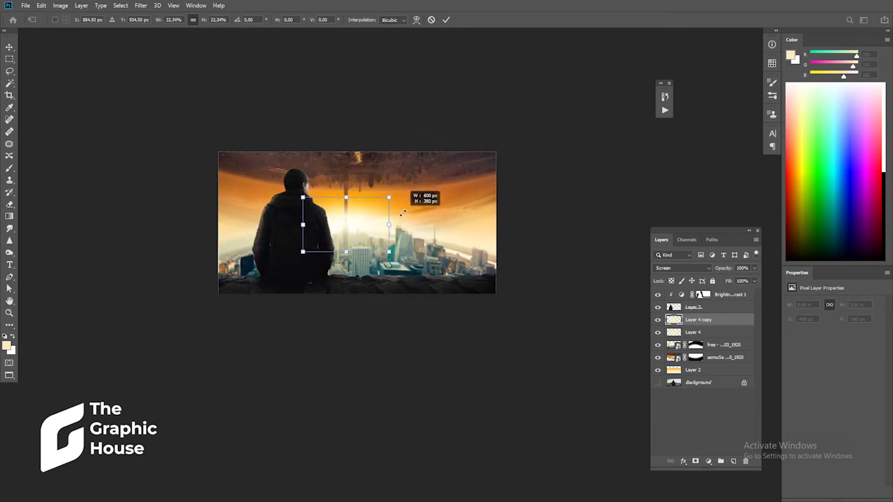
pyautogui.press('Return')
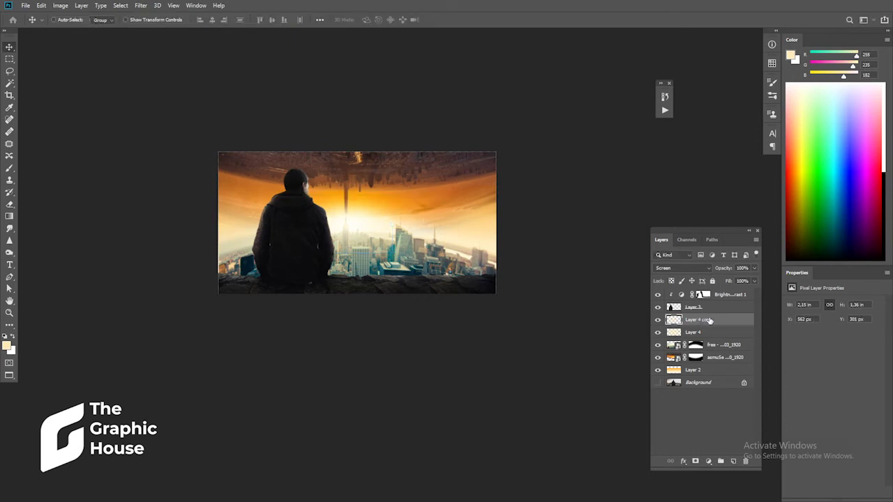
pyautogui.moveTo(704, 322); pyautogui.dragTo(733, 463)
pyautogui.moveTo(700, 322); pyautogui.dragTo(714, 290)
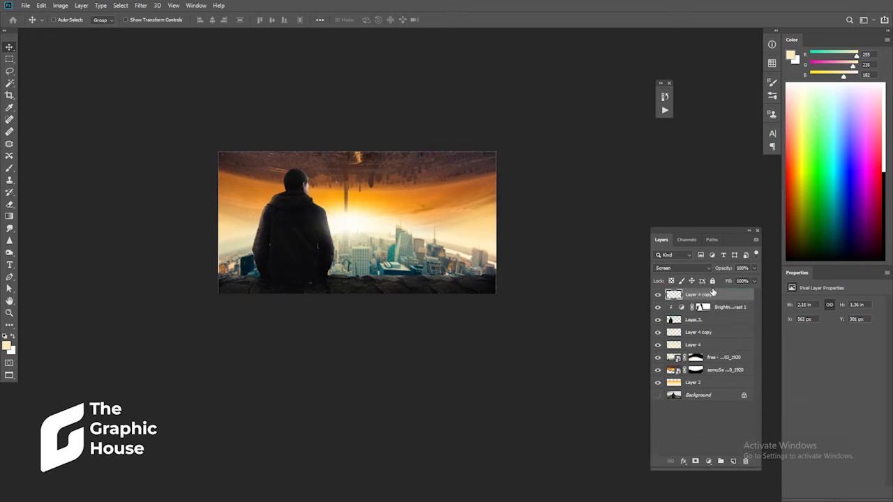
# Place Layer 4 copy 2 behind the man as Soft Light, beneath the Brightness/Contrast layer.
pyautogui.moveTo(352, 228); pyautogui.dragTo(320, 203)
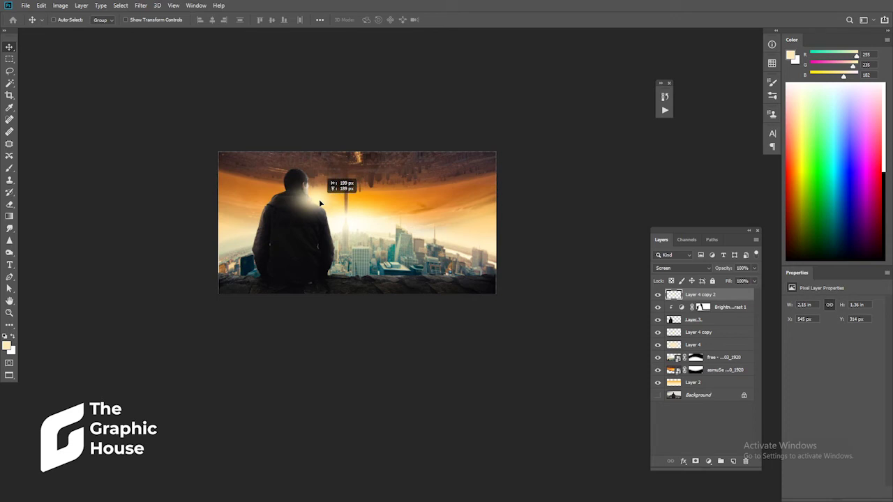
pyautogui.moveTo(319, 203); pyautogui.dragTo(319, 206)
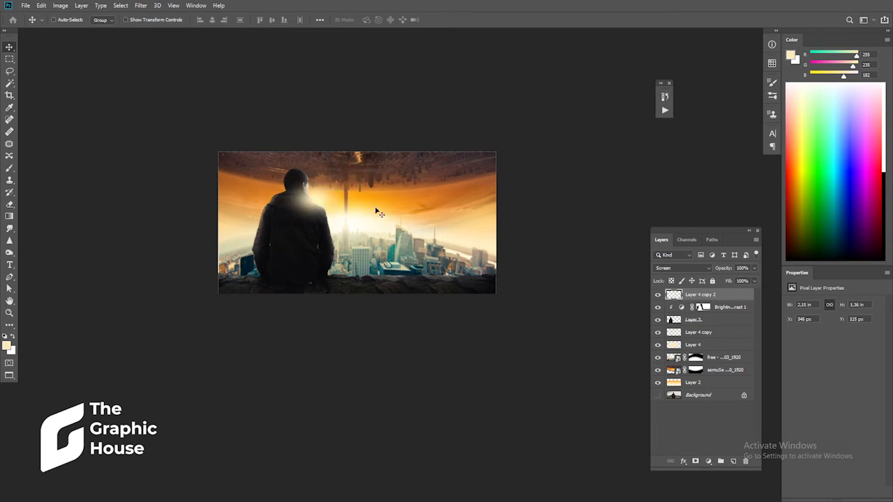
pyautogui.click(676, 268)
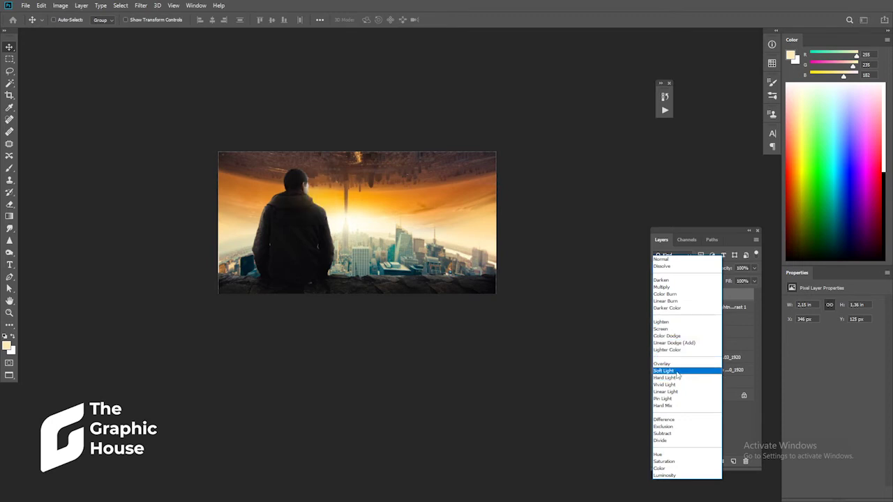
pyautogui.click(676, 372)
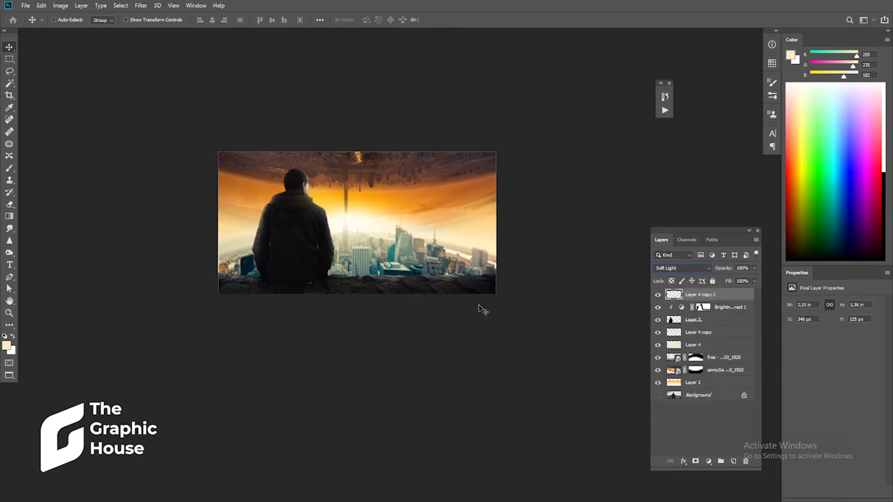
pyautogui.moveTo(324, 197); pyautogui.dragTo(336, 227)
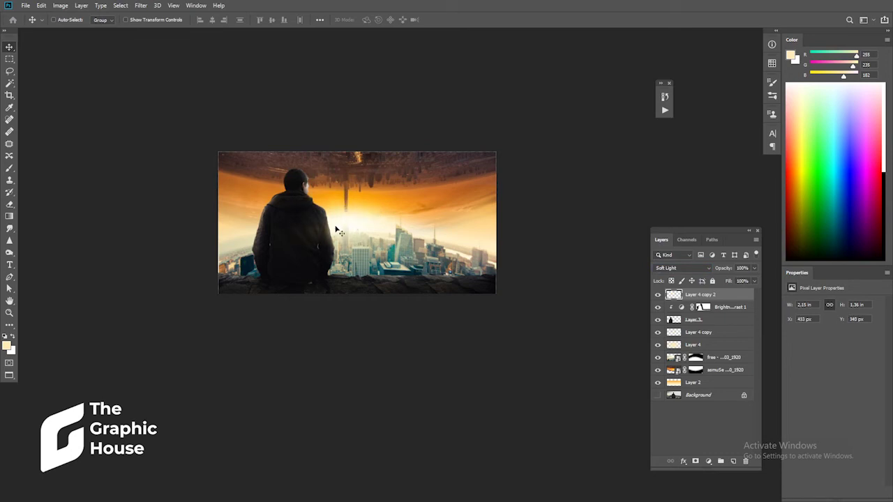
pyautogui.moveTo(342, 228)
pyautogui.mouseDown()
pyautogui.moveTo(266, 212)
pyautogui.moveTo(279, 227)
pyautogui.mouseUp()
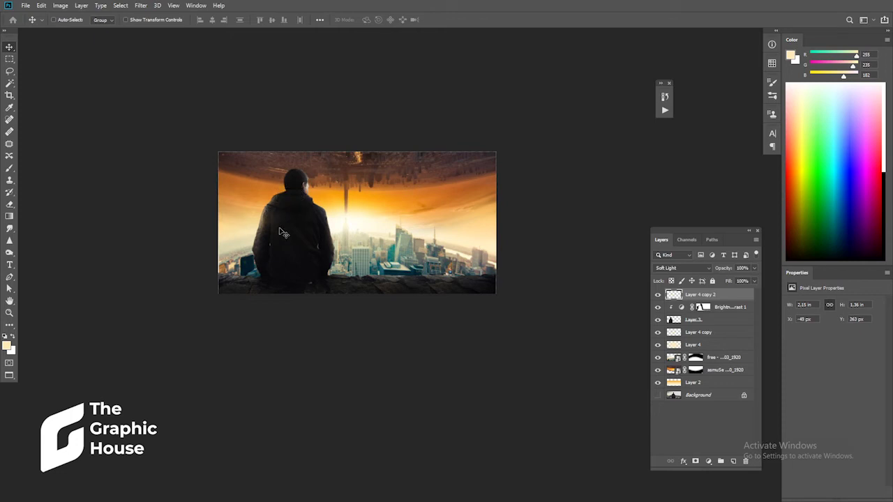
pyautogui.click(681, 267)
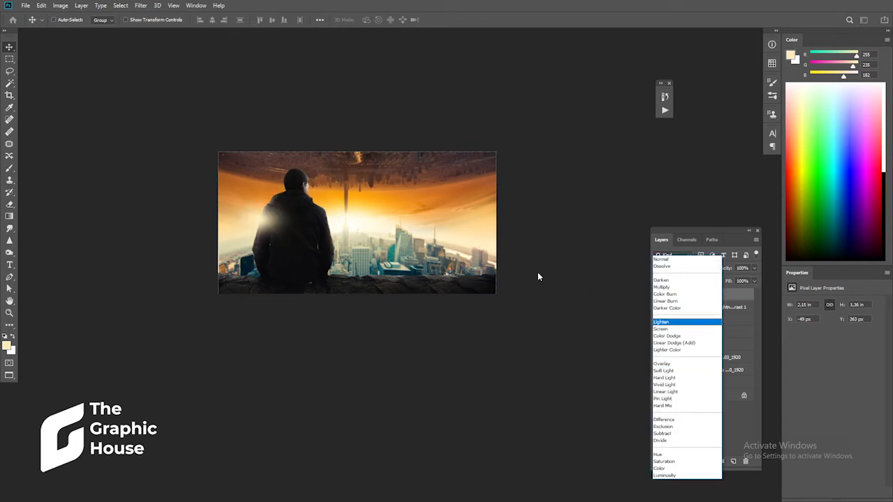
pyautogui.click(663, 370)
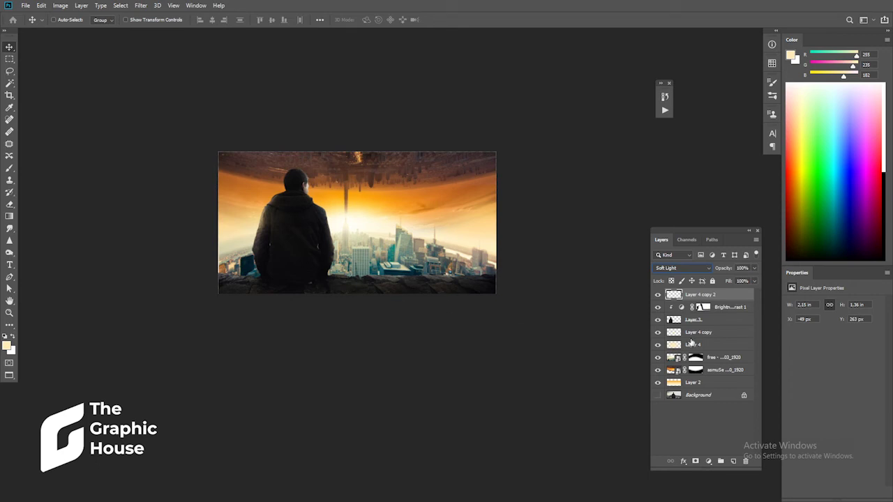
pyautogui.moveTo(711, 296); pyautogui.dragTo(711, 318)
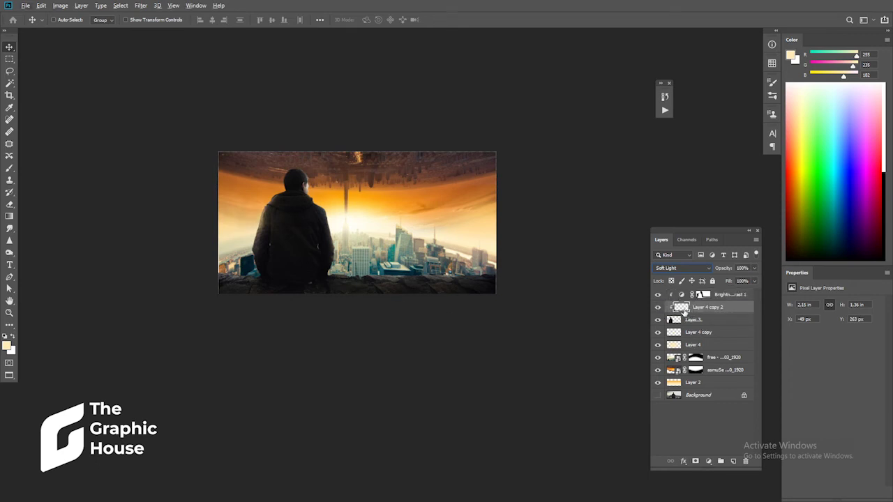
# Transform Layer 4 copy 2 into a tall, narrow glow over the man's left side.
pyautogui.hotkey('ctrl', 't')
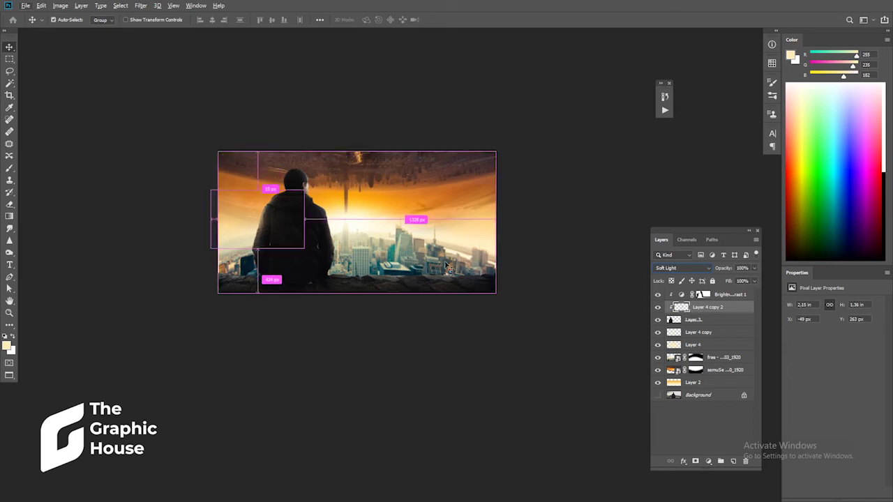
pyautogui.moveTo(258, 188); pyautogui.dragTo(268, 167)
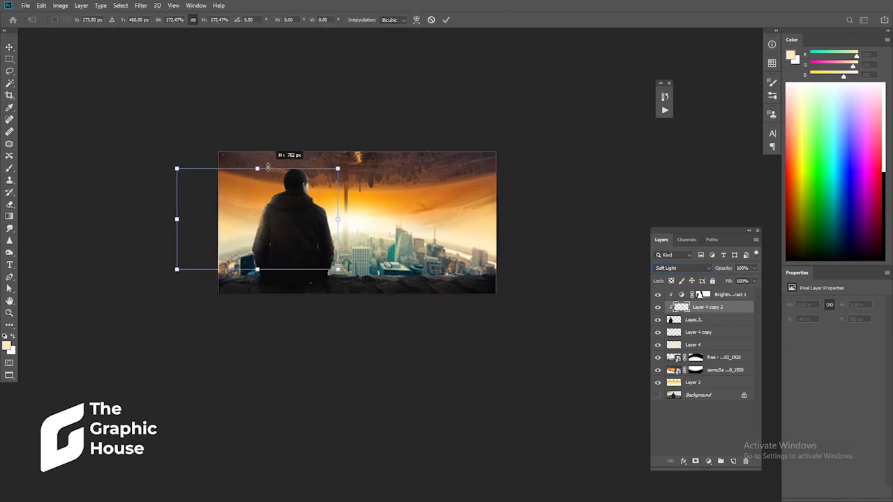
pyautogui.moveTo(268, 167); pyautogui.dragTo(268, 132)
pyautogui.moveTo(277, 221); pyautogui.dragTo(280, 242)
pyautogui.moveTo(340, 222); pyautogui.dragTo(326, 225)
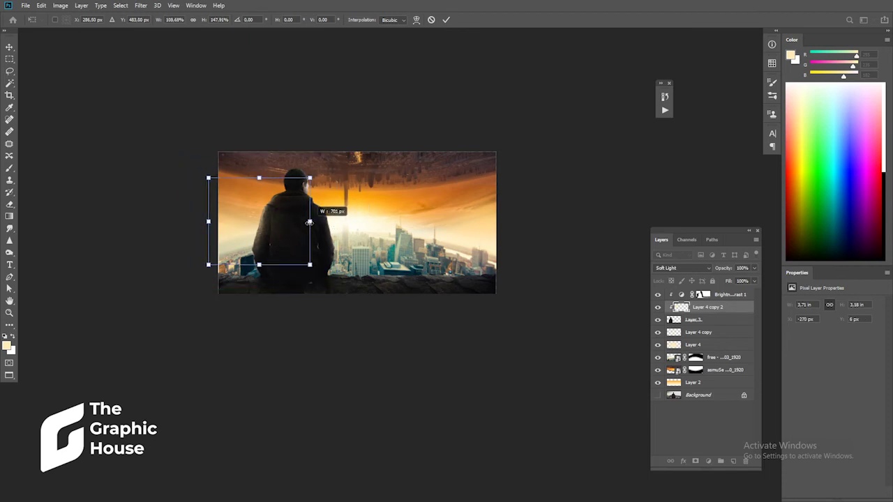
pyautogui.moveTo(326, 225)
pyautogui.mouseDown()
pyautogui.moveTo(249, 223)
pyautogui.moveTo(274, 238)
pyautogui.mouseUp()
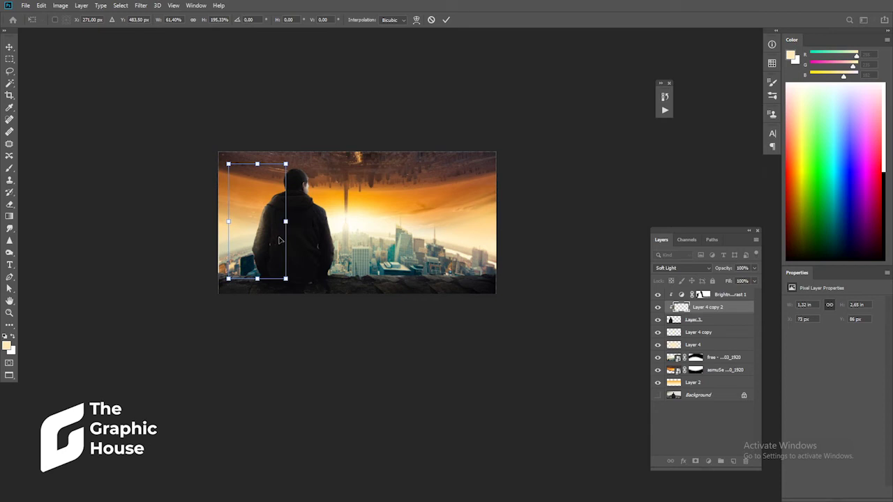
pyautogui.press('Return')
pyautogui.scroll(1, 306, 229)
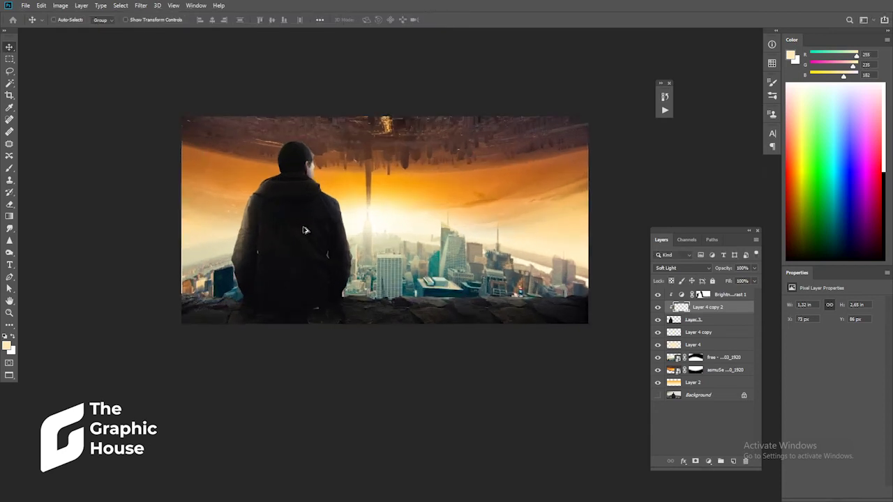
pyautogui.click(725, 295)
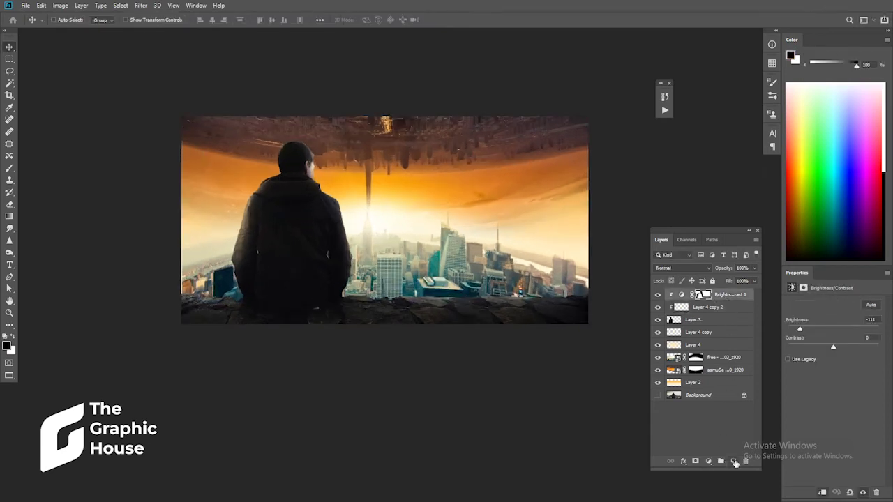
# Add Layer 5 at the top and sample a light yellow from the glowing sky with the Brush.
pyautogui.click(734, 462)
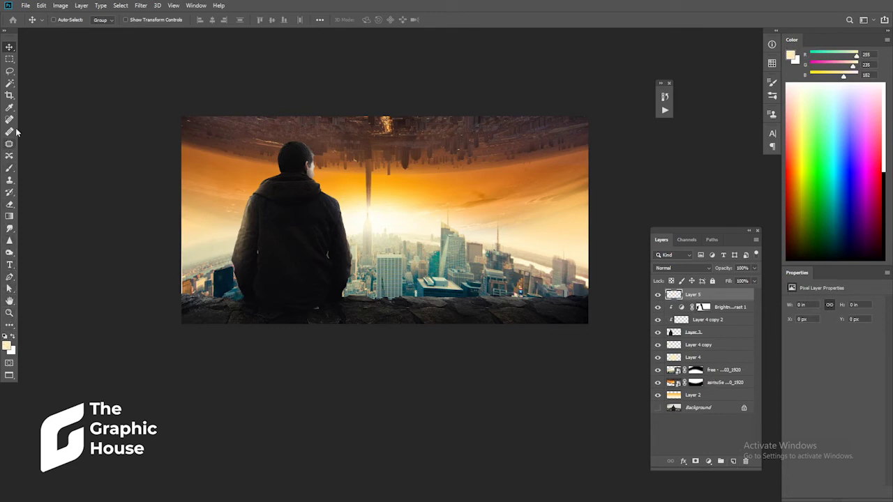
pyautogui.click(9, 168)
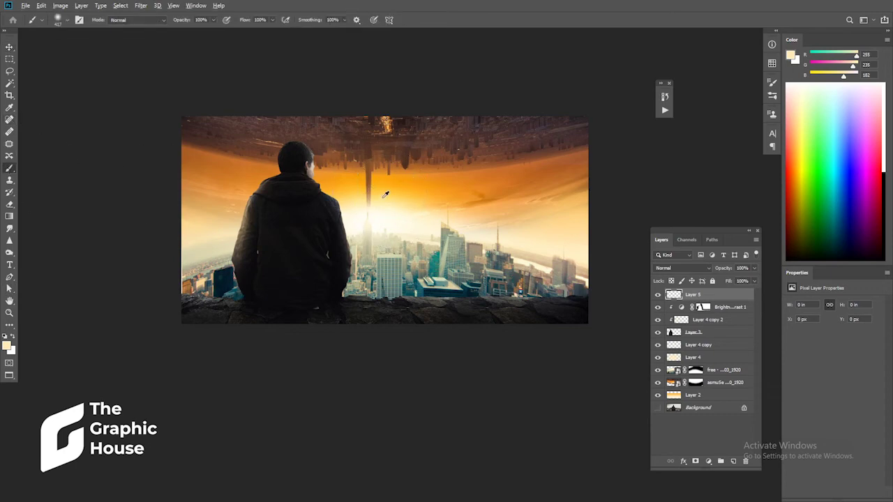
pyautogui.keyDown('alt'); pyautogui.click(381, 194); pyautogui.keyUp('alt')
pyautogui.keyDown('alt'); pyautogui.click(381, 194); pyautogui.keyUp('alt')
# Paint a soft yellow glow around the man's head and try Screen blending at lower opacity.
pyautogui.keyDown('alt'); pyautogui.click(359, 197); pyautogui.keyUp('alt')
pyautogui.click(317, 173)
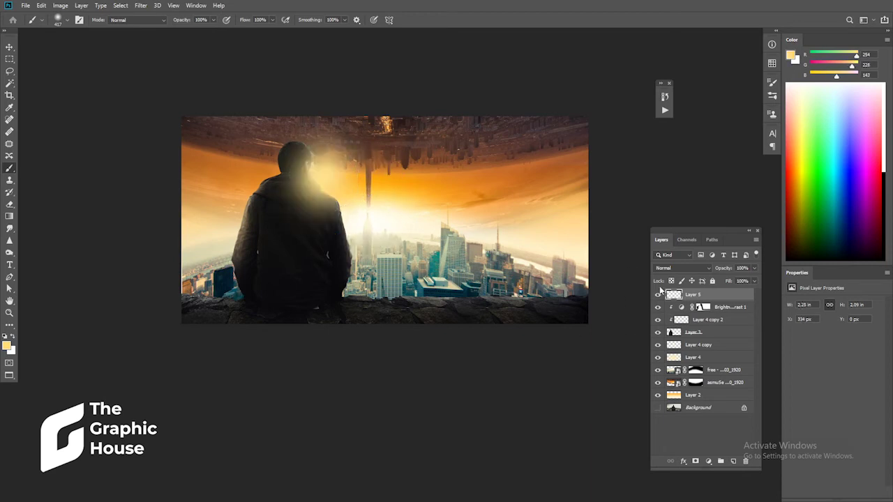
pyautogui.click(678, 268)
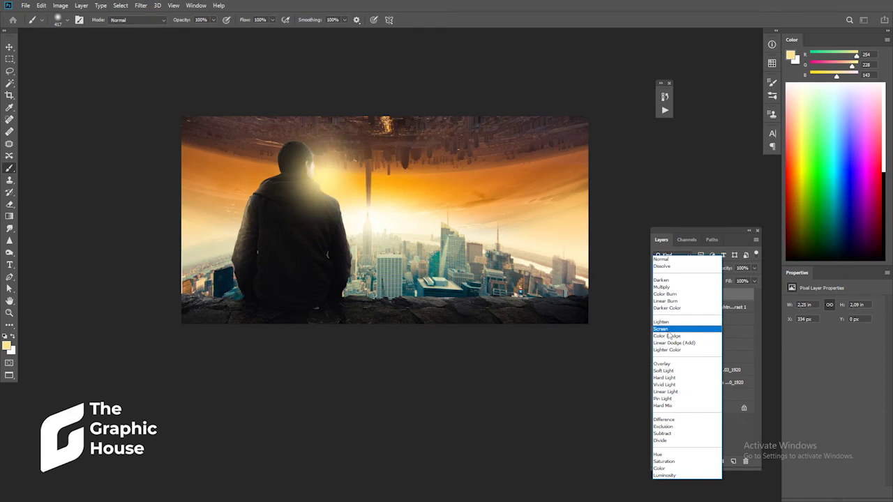
pyautogui.click(668, 330)
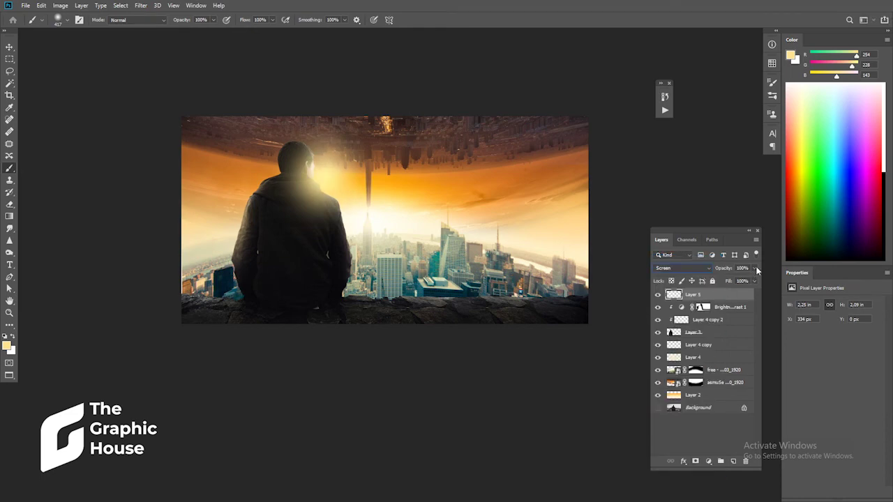
pyautogui.moveTo(745, 281)
pyautogui.mouseDown()
pyautogui.moveTo(730, 281)
pyautogui.moveTo(744, 281)
pyautogui.mouseUp()
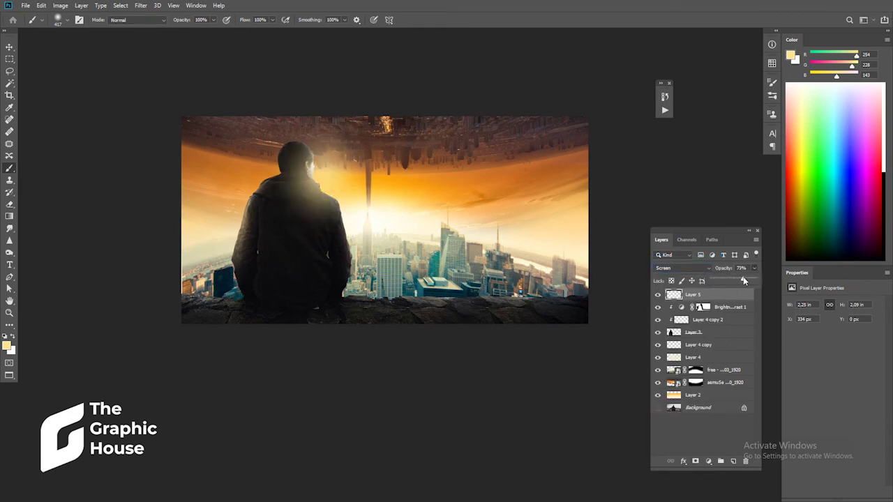
# Switch the glow layer to Hard Light blending at 100% opacity.
pyautogui.click(684, 268)
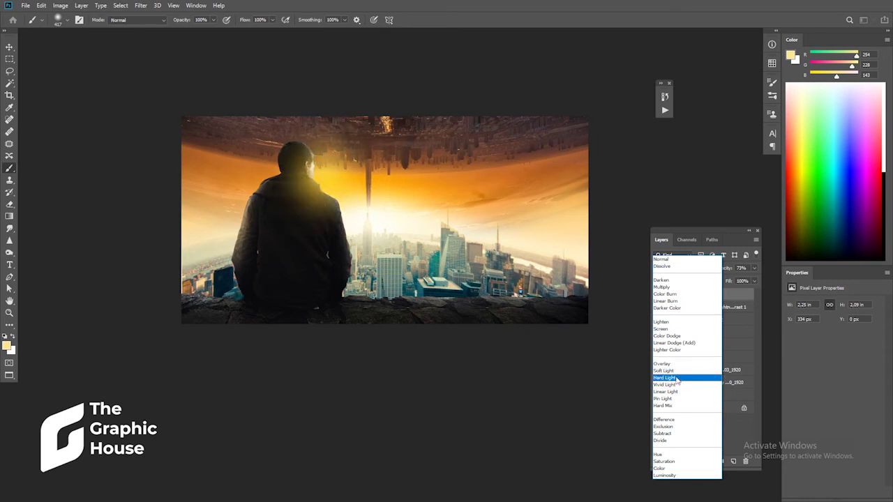
pyautogui.click(676, 378)
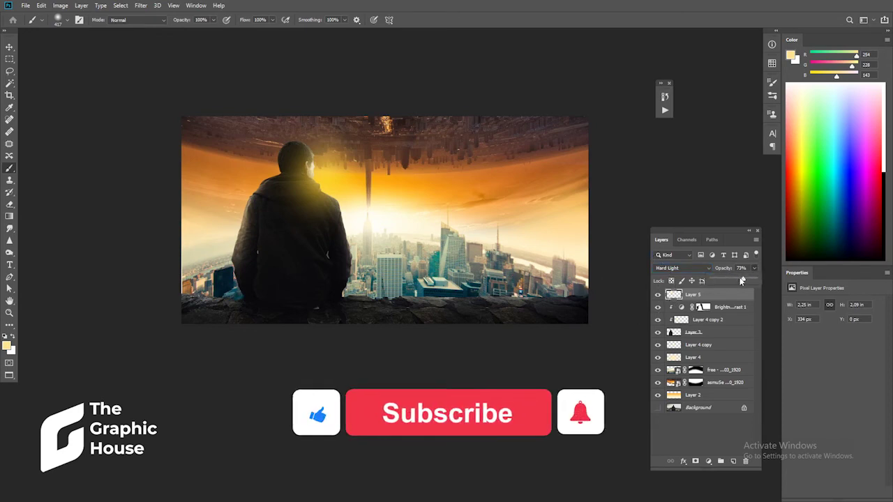
pyautogui.moveTo(754, 269); pyautogui.dragTo(763, 277)
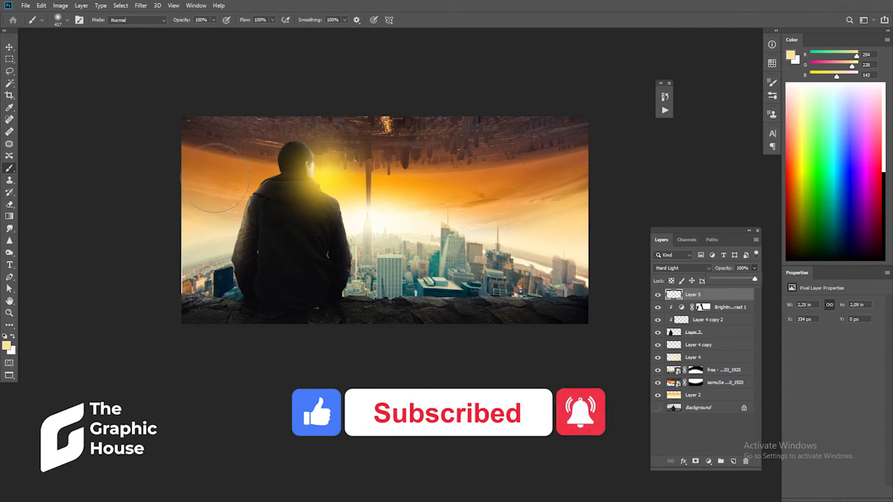
pyautogui.click(9, 47)
# Enlarge the glow layer and move it up over the man's head.
pyautogui.hotkey('ctrl', 't')
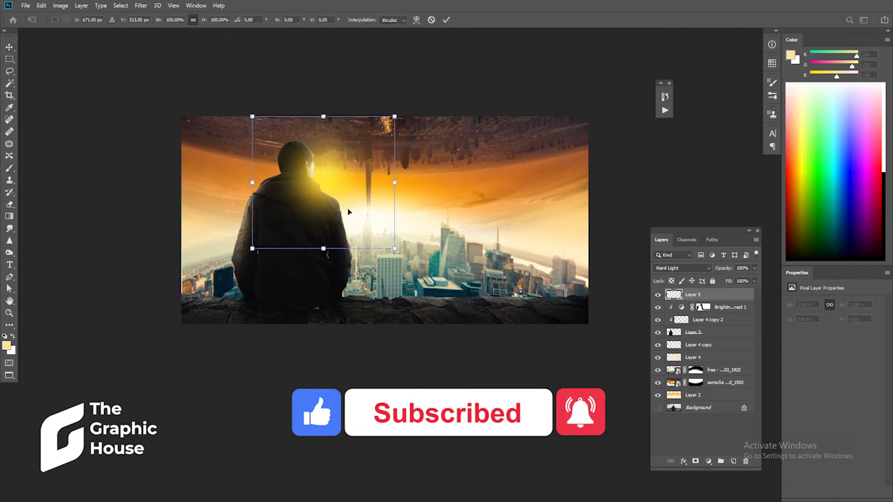
pyautogui.moveTo(389, 249); pyautogui.dragTo(419, 289)
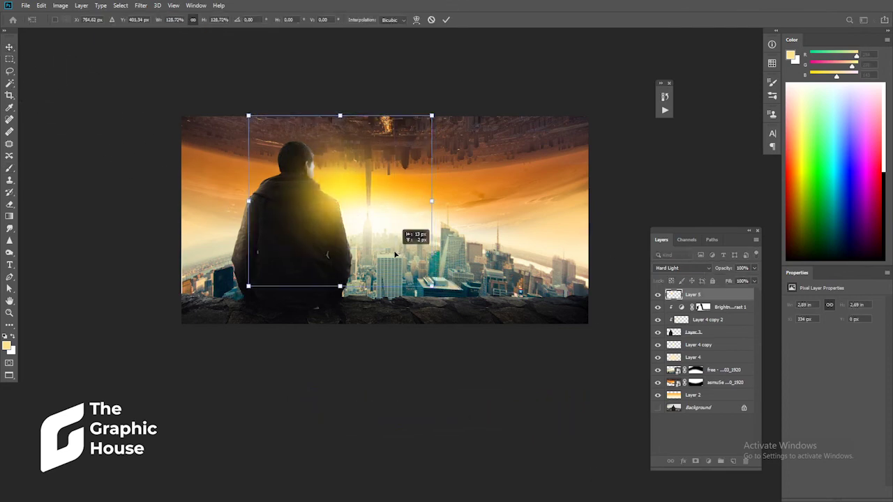
pyautogui.moveTo(399, 256); pyautogui.dragTo(388, 240)
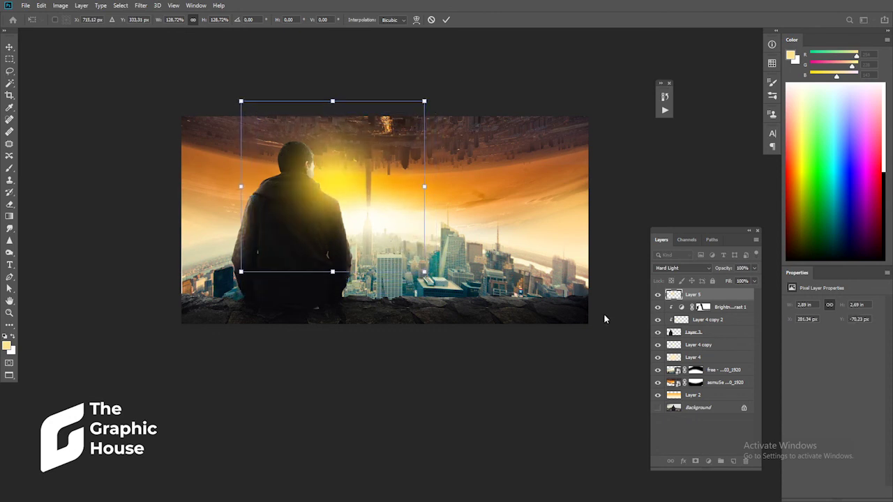
pyautogui.press('Return')
# Set the glow to Screen, shift it behind the shoulder, and lower its opacity.
pyautogui.click(693, 268)
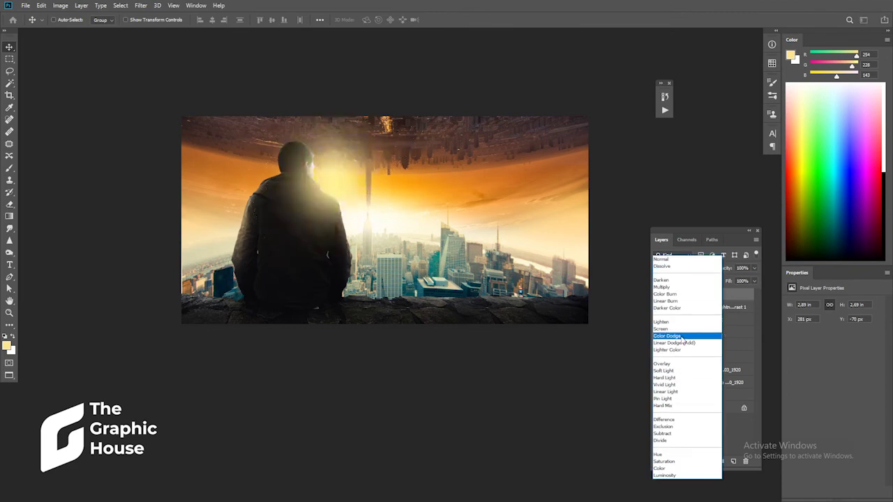
pyautogui.click(680, 330)
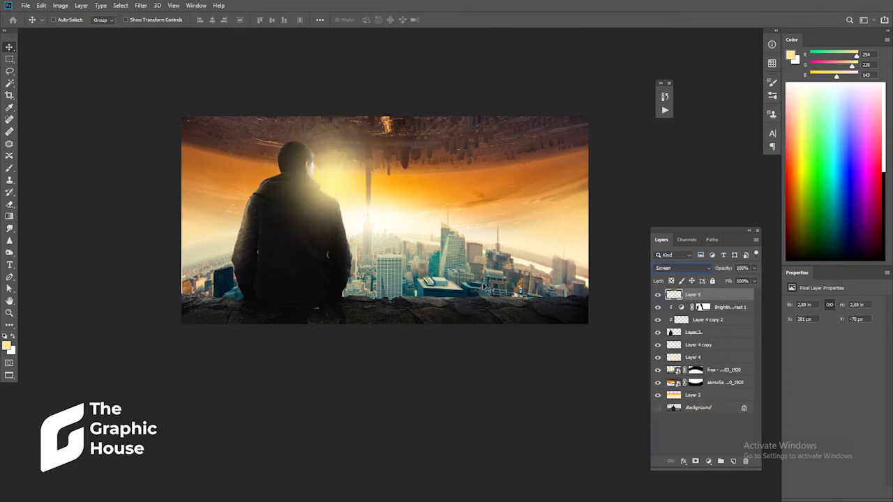
pyautogui.scroll(-2, 347, 215)
pyautogui.moveTo(346, 215); pyautogui.dragTo(358, 226)
pyautogui.scroll(2, 337, 200)
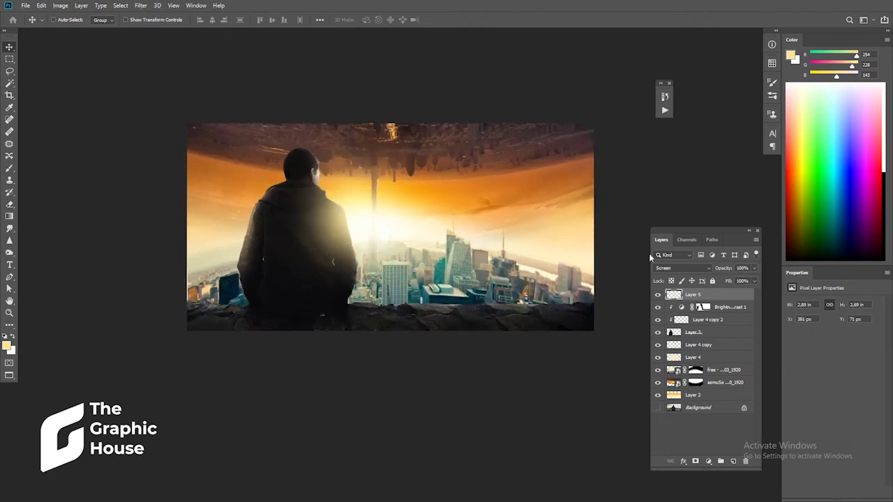
pyautogui.click(754, 269)
pyautogui.moveTo(747, 277); pyautogui.dragTo(746, 283)
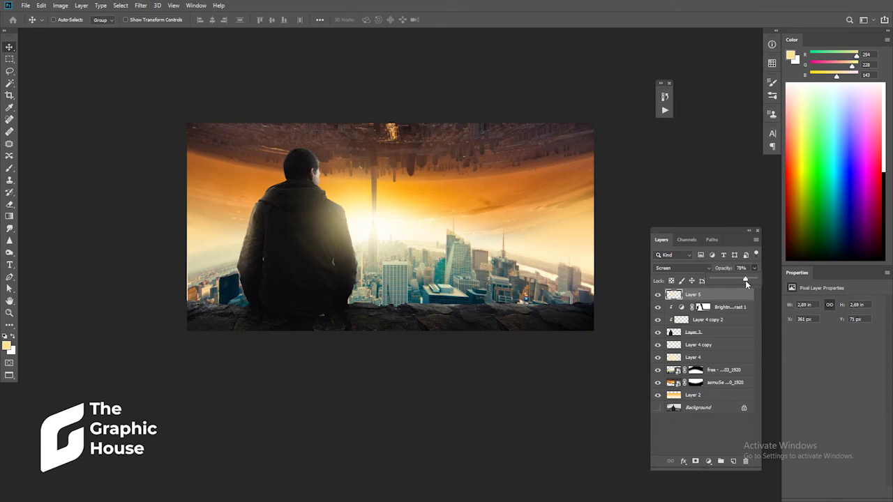
# Resize the glow to about 2.03 × 2.32 in around the man, then duplicate it down-left.
pyautogui.hotkey('ctrl', 't')
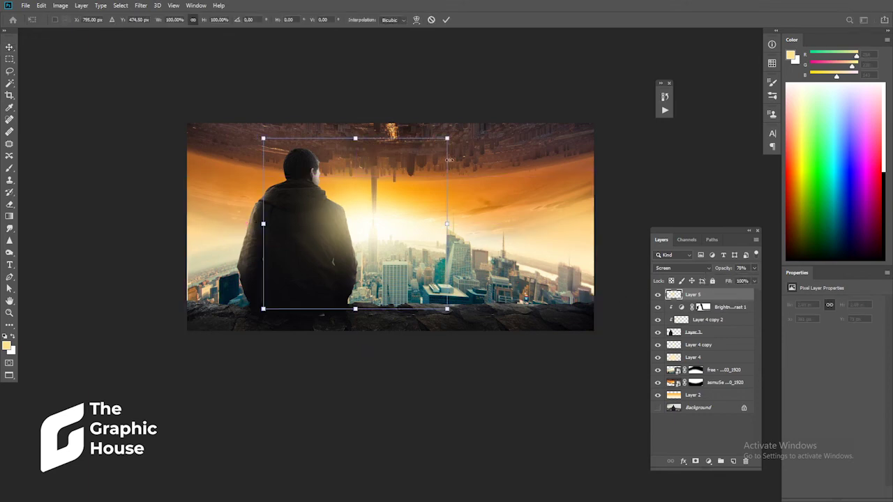
pyautogui.moveTo(446, 139); pyautogui.dragTo(410, 170)
pyautogui.moveTo(357, 225); pyautogui.dragTo(373, 232)
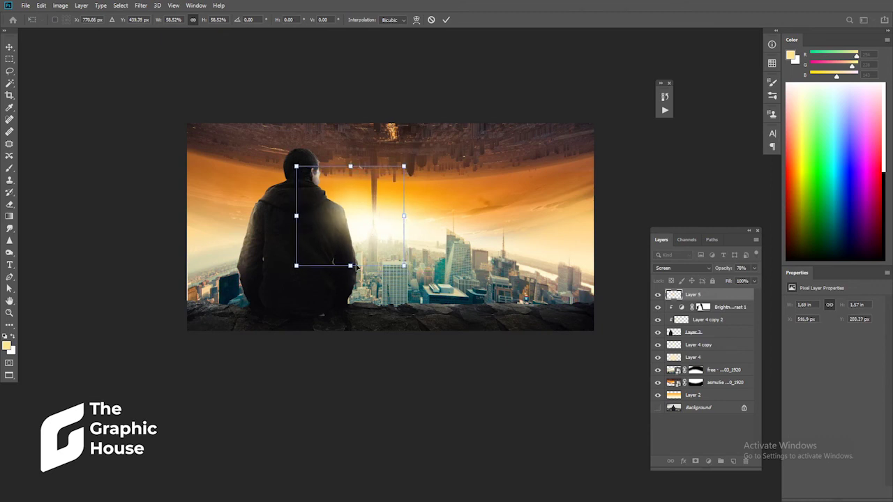
pyautogui.moveTo(350, 266); pyautogui.dragTo(350, 312)
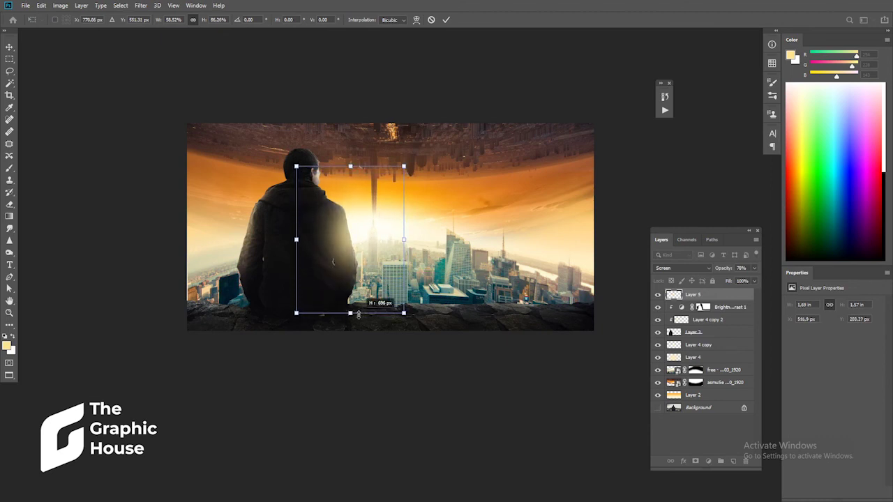
pyautogui.moveTo(369, 245)
pyautogui.mouseDown()
pyautogui.moveTo(372, 233)
pyautogui.moveTo(394, 229)
pyautogui.moveTo(369, 227)
pyautogui.moveTo(369, 234)
pyautogui.mouseUp()
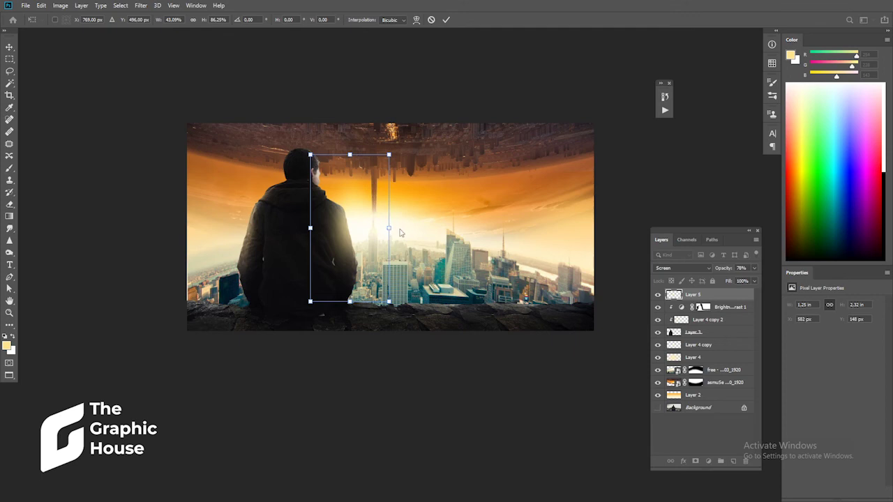
pyautogui.moveTo(389, 228)
pyautogui.mouseDown()
pyautogui.moveTo(437, 228)
pyautogui.moveTo(375, 222)
pyautogui.mouseUp()
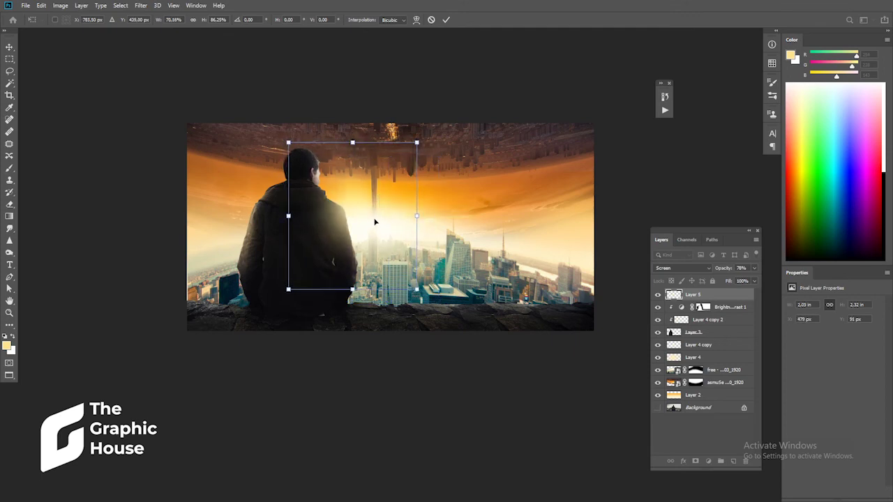
pyautogui.press('Return')
pyautogui.scroll(-2, 384, 228)
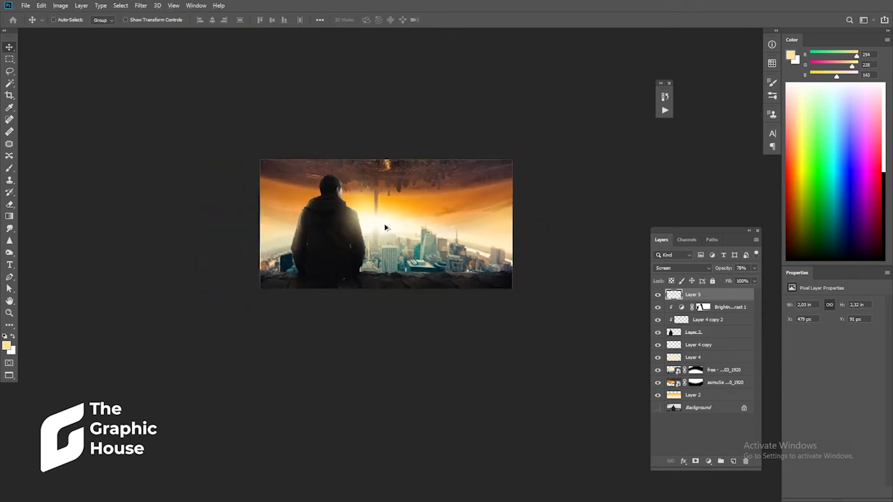
pyautogui.moveTo(369, 225)
pyautogui.mouseDown()
pyautogui.moveTo(294, 245)
pyautogui.moveTo(315, 279)
pyautogui.mouseUp()
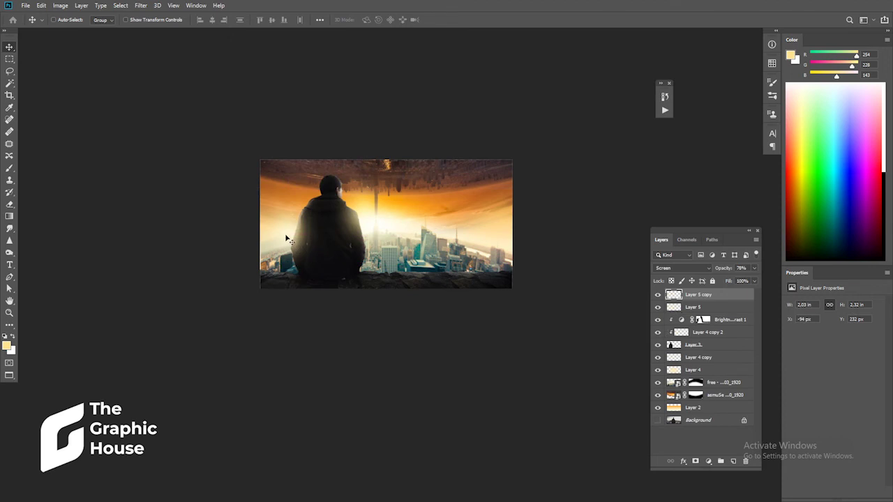
# Select Layer 3 with the man on the rock and pick the Dodge tool.
pyautogui.scroll(1, 335, 202)
pyautogui.scroll(1, 341, 195)
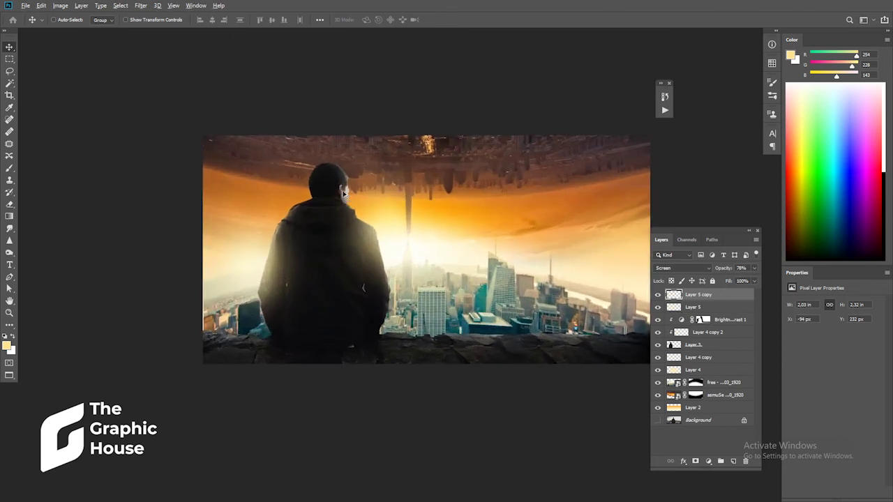
pyautogui.click(670, 344)
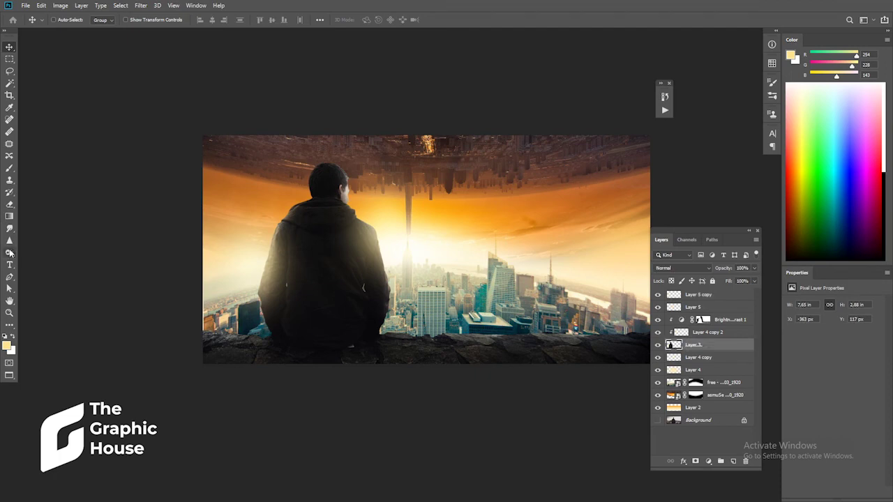
pyautogui.click(10, 253)
pyautogui.rightClick(10, 253)
pyautogui.click(42, 262)
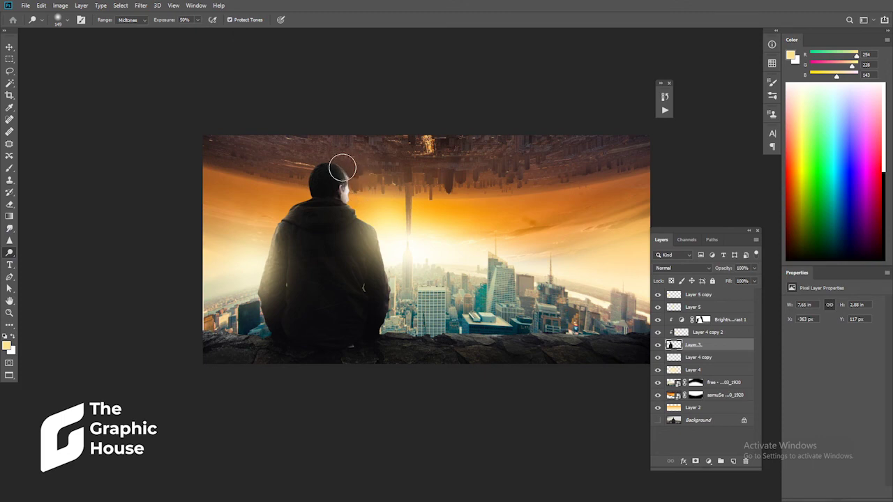
# Zoom out and load Layer 3's man and rock as a selection.
pyautogui.click(10, 47)
pyautogui.hotkey('ctrl', '-')
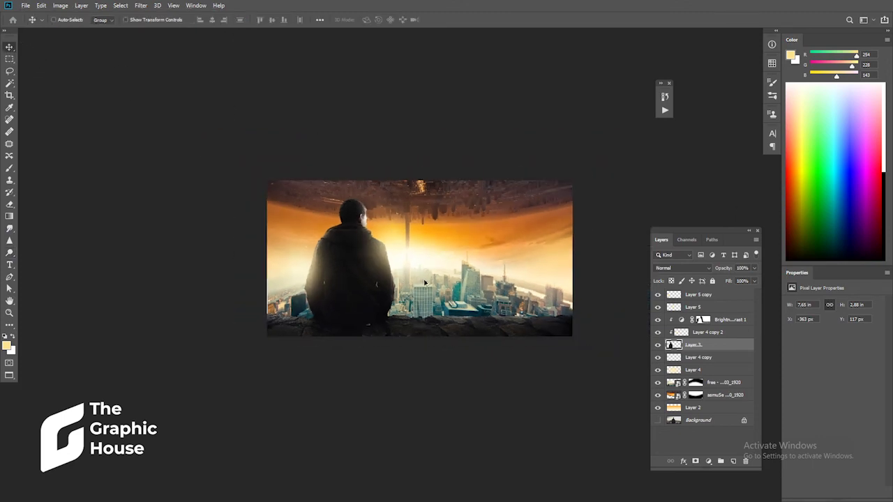
pyautogui.press('ctrl')
pyautogui.keyDown('ctrl'); pyautogui.click(673, 344); pyautogui.keyUp('ctrl')
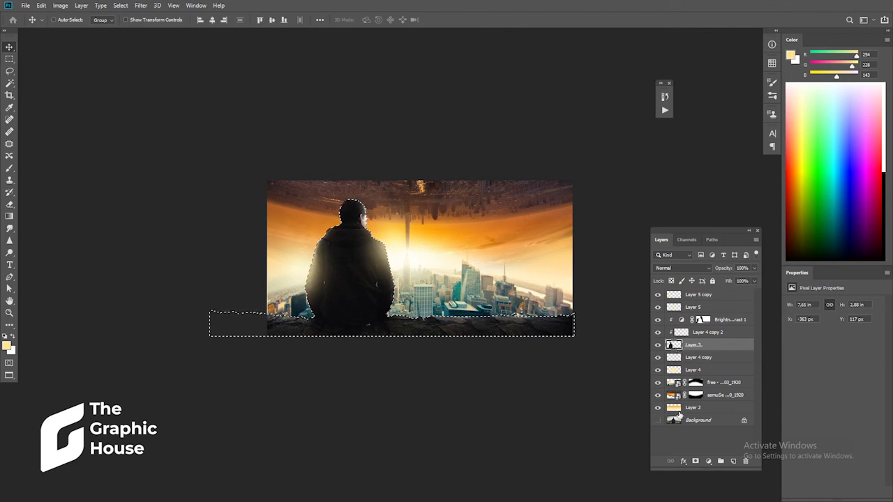
pyautogui.click(709, 463)
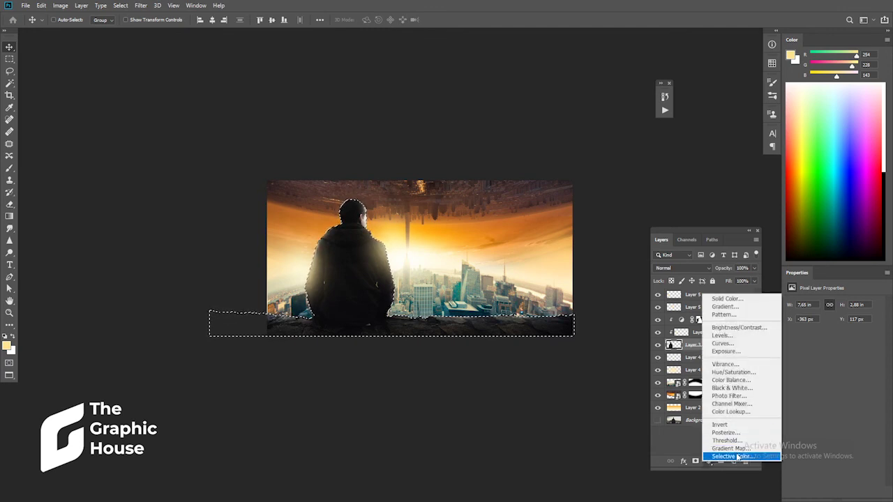
pyautogui.click(738, 457)
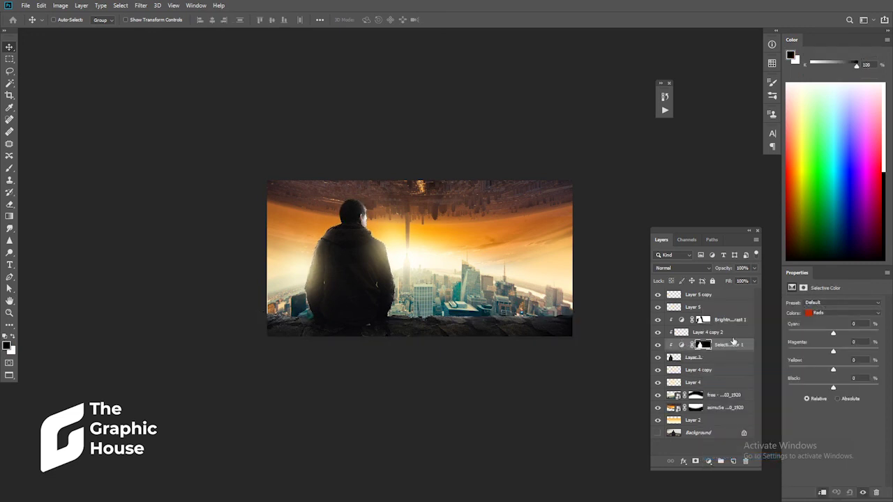
pyautogui.click(827, 315)
pyautogui.click(832, 323)
pyautogui.moveTo(835, 370)
pyautogui.mouseDown()
pyautogui.moveTo(861, 371)
pyautogui.moveTo(785, 335)
pyautogui.mouseUp()
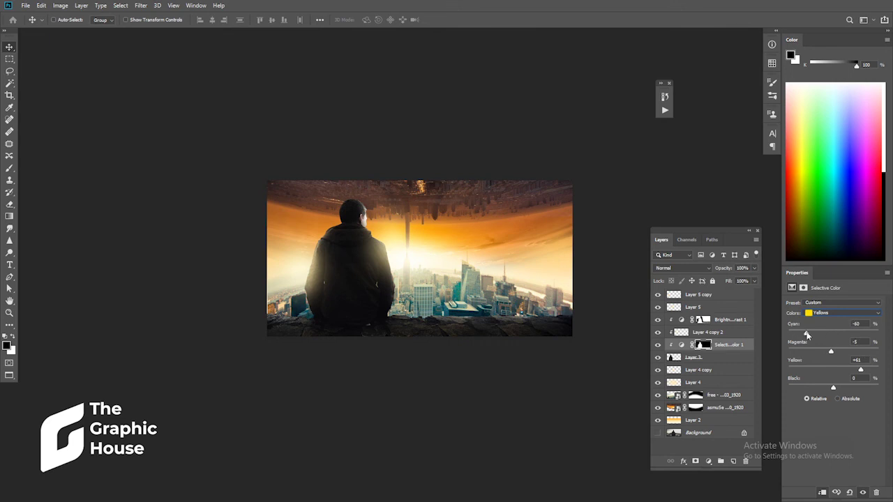
pyautogui.click(832, 315)
pyautogui.click(832, 366)
pyautogui.moveTo(833, 370); pyautogui.dragTo(830, 369)
pyautogui.press('Delete')
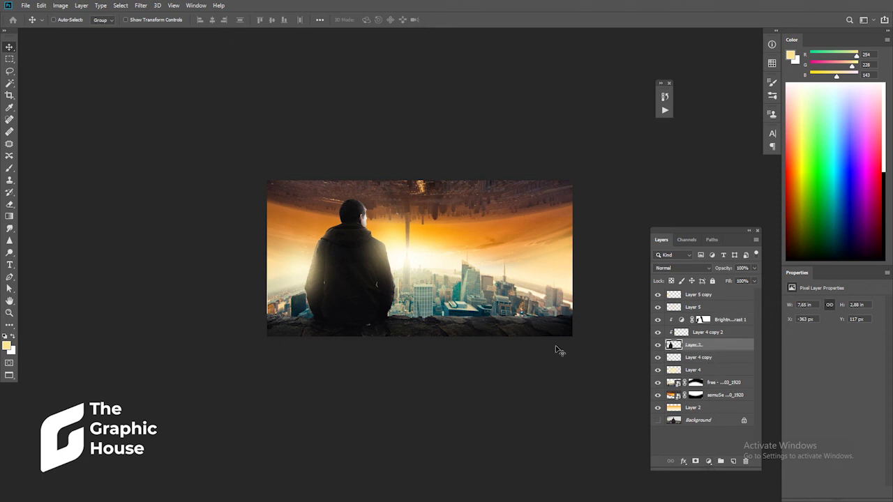
# Stretch the Layer 5 copy glow taller, rotate it about 17°, and narrow it beside the man.
pyautogui.scroll(-1, 559, 350)
pyautogui.scroll(1, 559, 349)
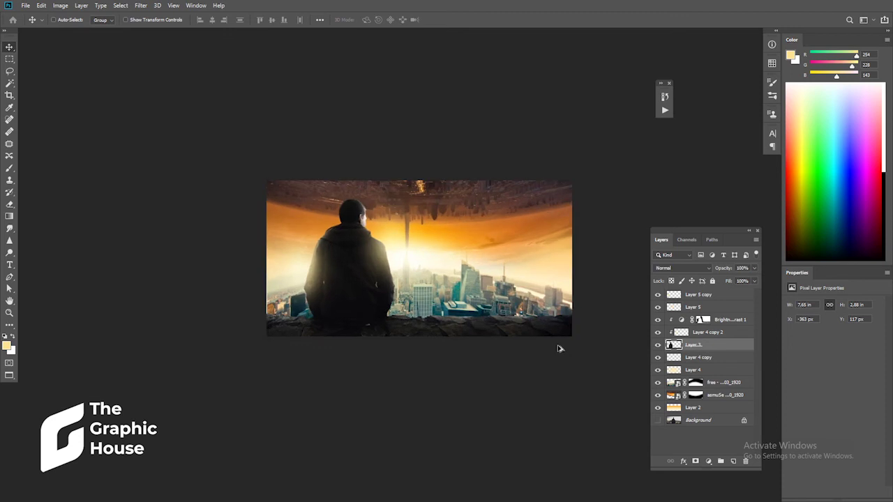
pyautogui.keyDown('ctrl'); pyautogui.click(307, 272); pyautogui.keyUp('ctrl')
pyautogui.hotkey('ctrl', 't')
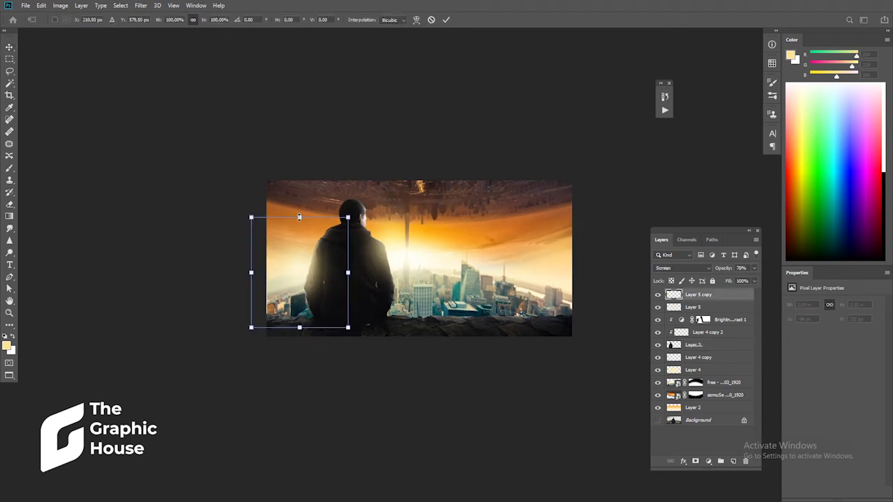
pyautogui.moveTo(299, 217); pyautogui.dragTo(300, 180)
pyautogui.moveTo(354, 175); pyautogui.dragTo(380, 187)
pyautogui.moveTo(349, 269)
pyautogui.mouseDown()
pyautogui.moveTo(357, 261)
pyautogui.moveTo(316, 272)
pyautogui.mouseUp()
pyautogui.moveTo(249, 249); pyautogui.dragTo(301, 266)
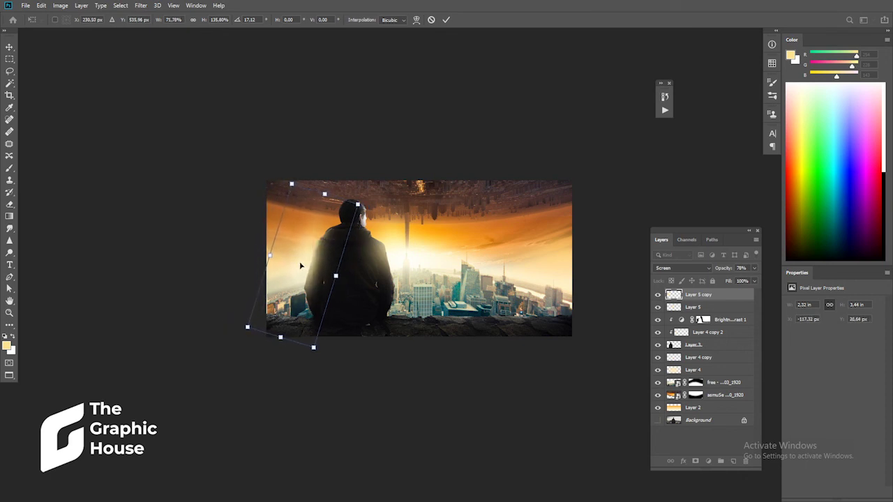
pyautogui.press('Return')
# Skew the glow copy's top slightly and shorten it into a narrower beam.
pyautogui.scroll(-1, 300, 269)
pyautogui.scroll(2, 387, 256)
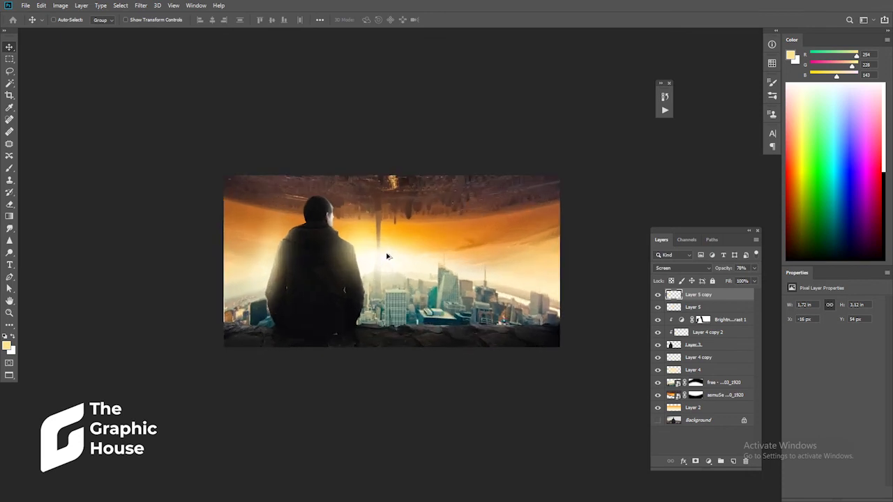
pyautogui.scroll(1, 387, 256)
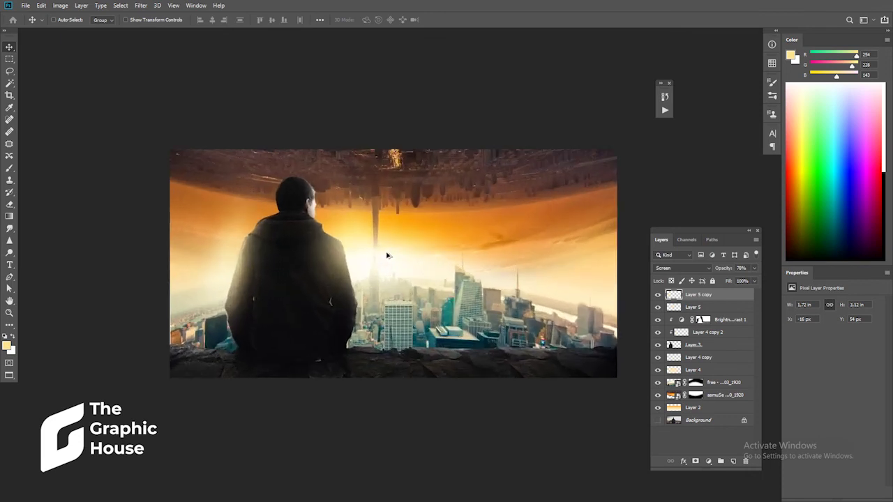
pyautogui.hotkey('ctrl', 't')
pyautogui.rightClick(229, 283)
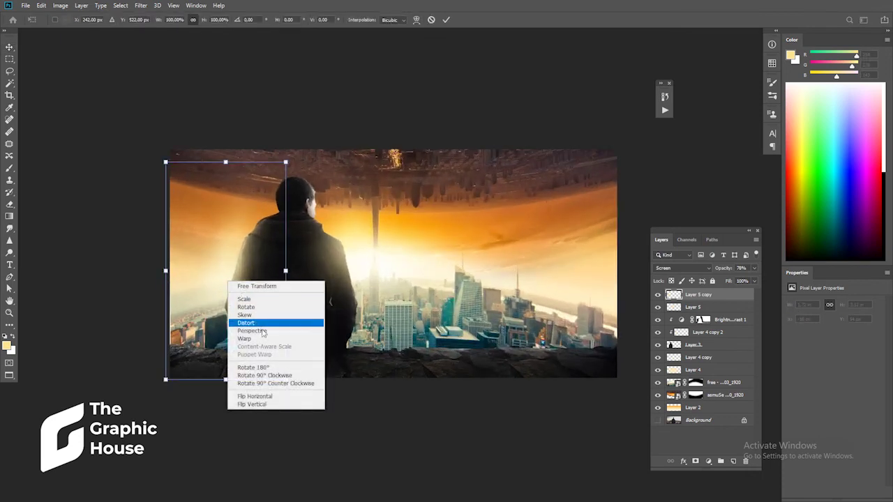
pyautogui.click(206, 175)
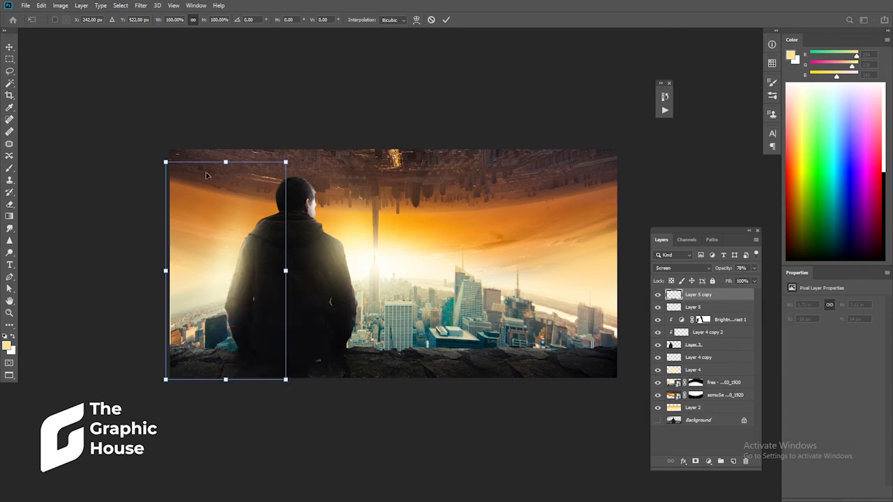
pyautogui.moveTo(226, 162); pyautogui.dragTo(227, 171)
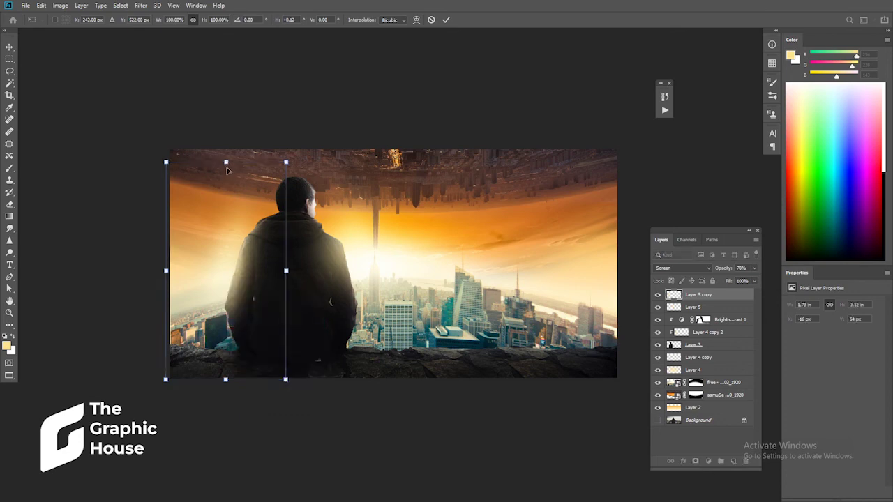
pyautogui.rightClick(221, 195)
pyautogui.click(230, 209)
pyautogui.moveTo(226, 163); pyautogui.dragTo(226, 206)
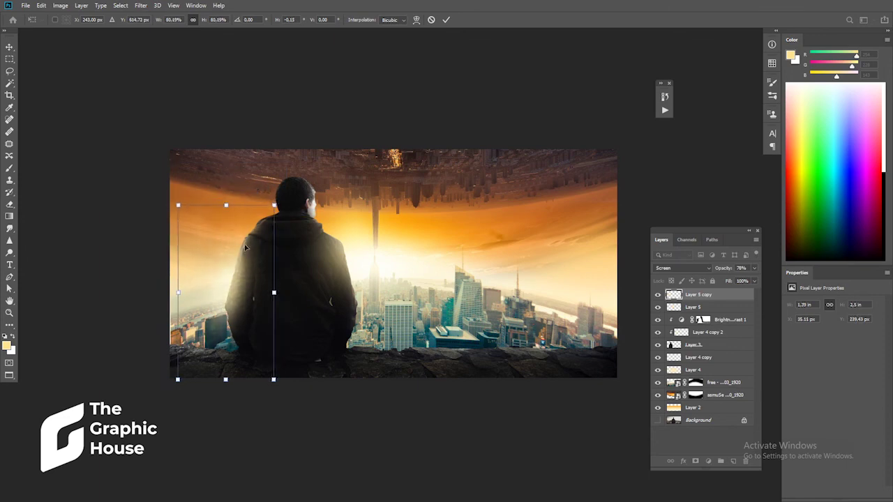
pyautogui.press('Return')
pyautogui.moveTo(245, 251); pyautogui.dragTo(247, 248)
# Blend the glow copy with Soft Light and duplicate it lower-right as Layer 5 copy 2.
pyautogui.click(682, 269)
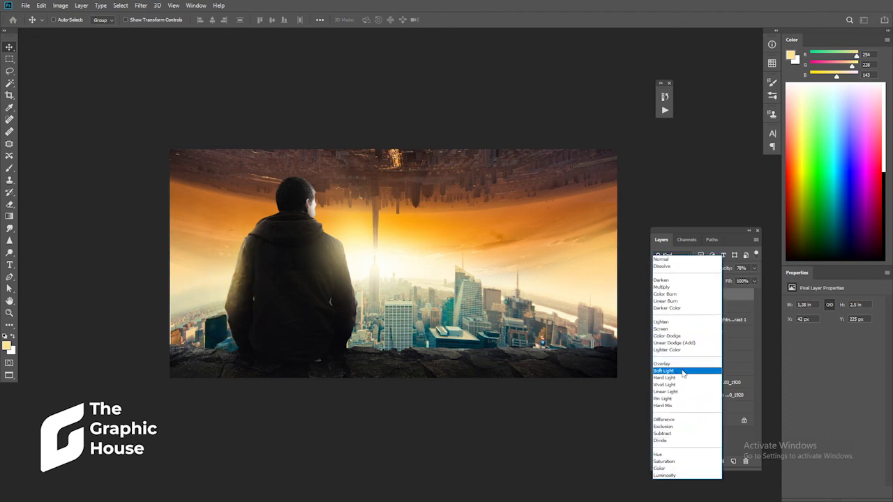
pyautogui.click(683, 371)
pyautogui.scroll(-1, 467, 366)
pyautogui.scroll(-1, 467, 364)
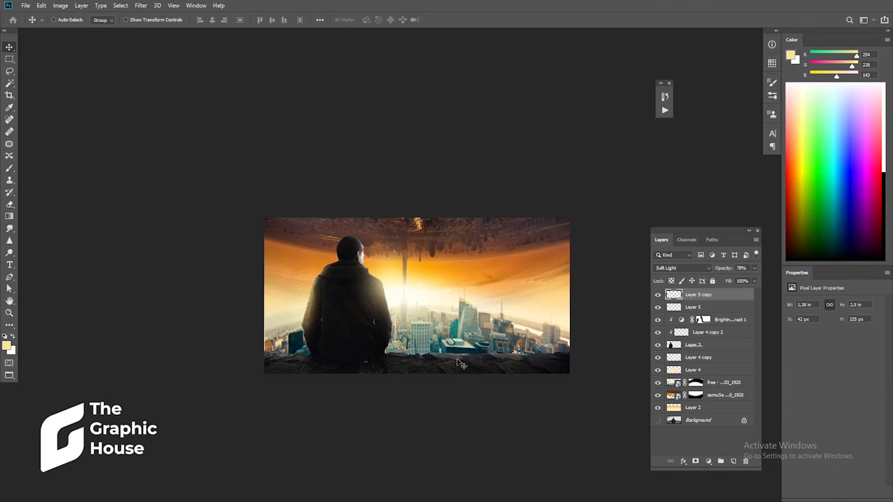
pyautogui.moveTo(301, 306); pyautogui.dragTo(357, 341)
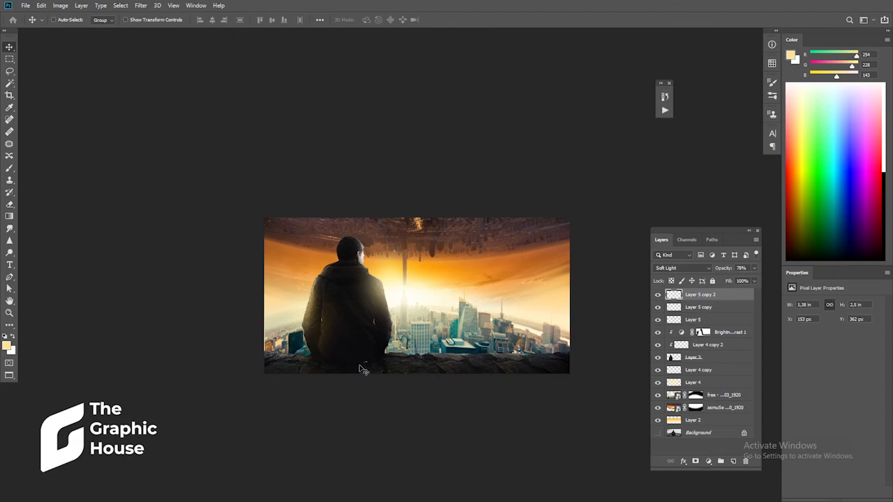
pyautogui.scroll(-1, 446, 370)
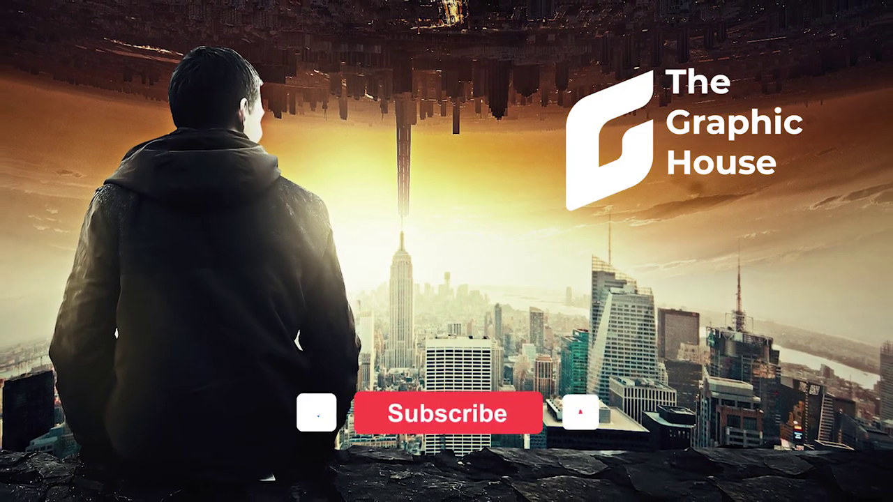